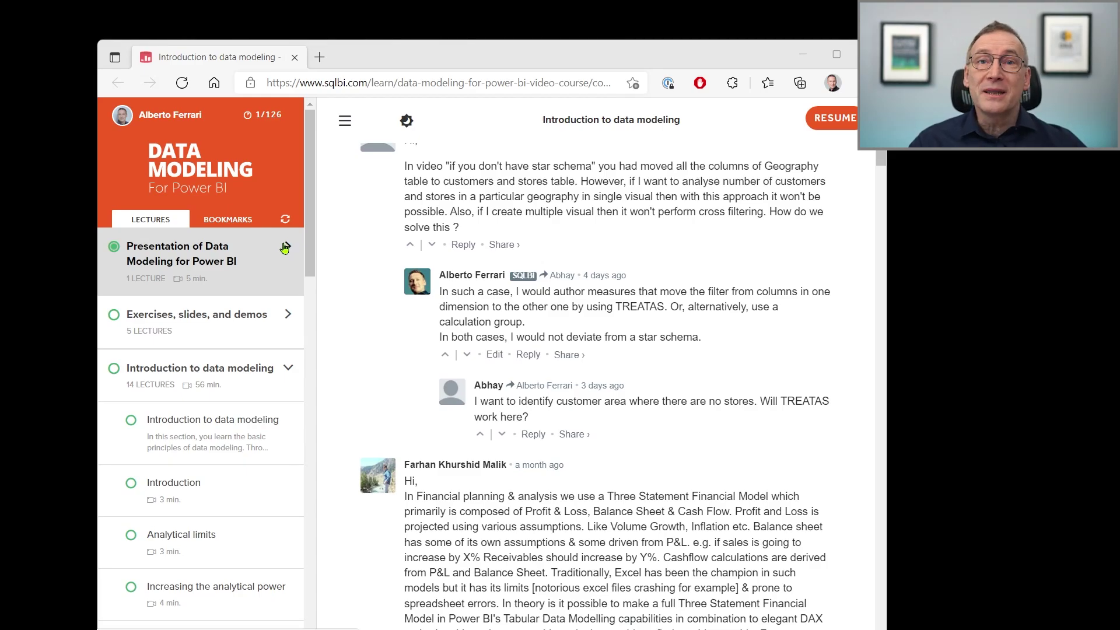
# Read the comment about analysing customers and stores by geography, the reply suggesting TREATAS, and the follow-up question about areas without stores.
pyautogui.moveTo(543, 283)
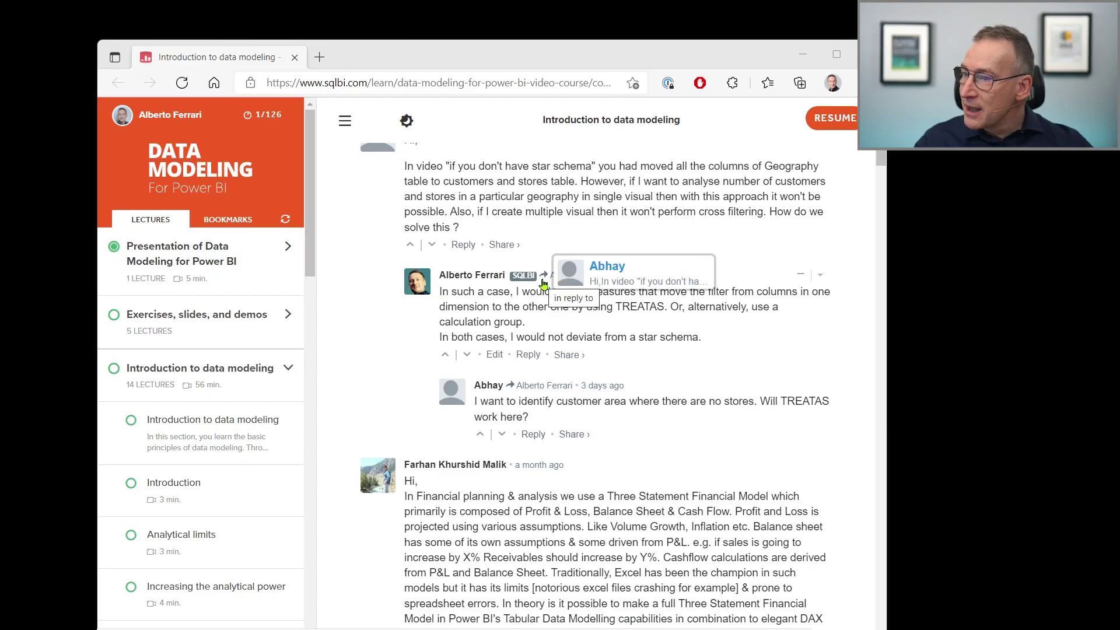
pyautogui.scroll(3, 543, 283)
pyautogui.scroll(-1, 581, 396)
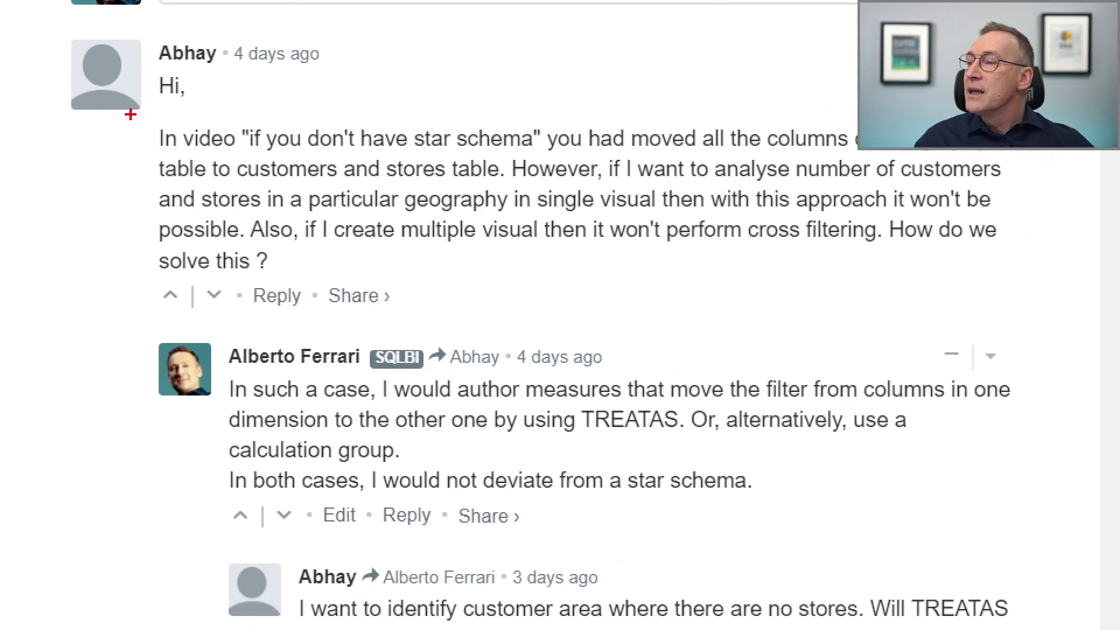
pyautogui.moveTo(146, 113); pyautogui.dragTo(1012, 301)
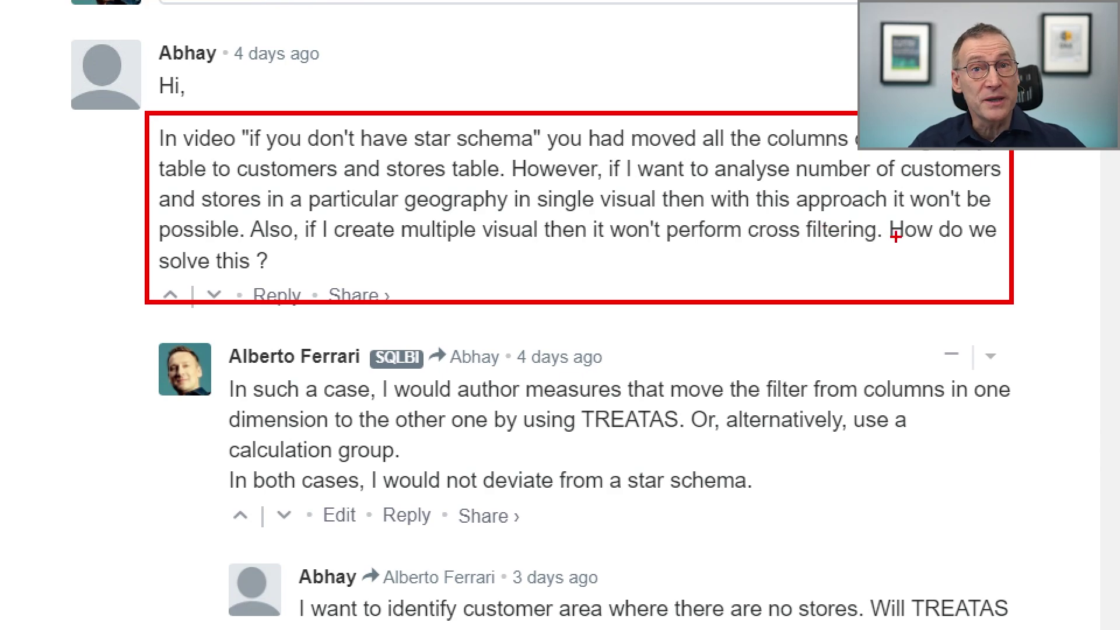
pyautogui.moveTo(133, 323)
pyautogui.mouseDown()
pyautogui.moveTo(180, 368)
pyautogui.moveTo(837, 519)
pyautogui.moveTo(1049, 523)
pyautogui.mouseUp()
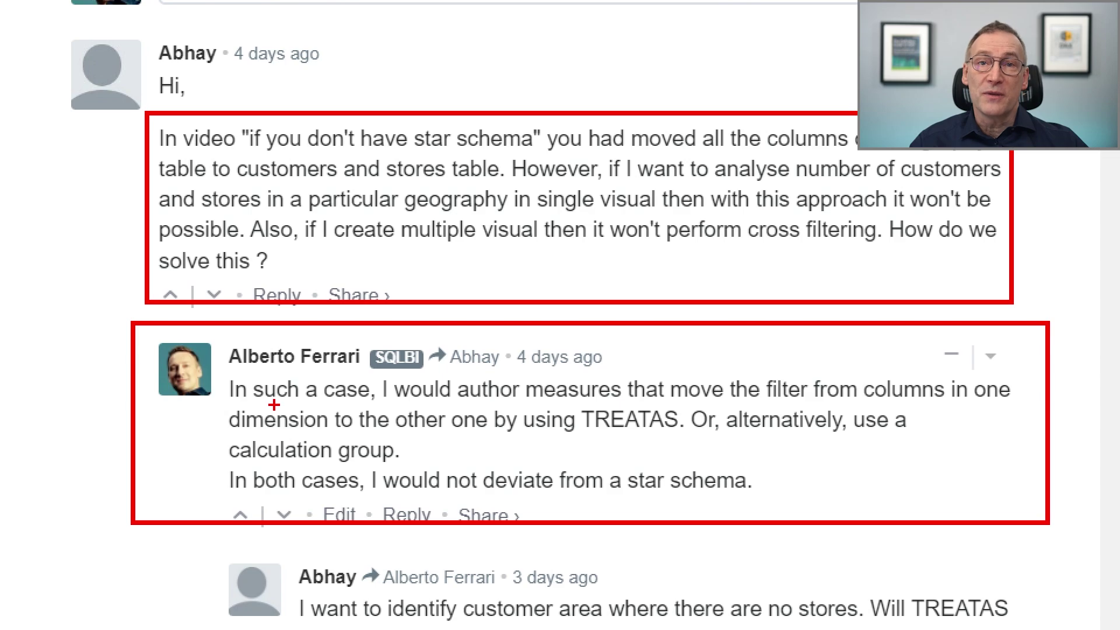
pyautogui.moveTo(554, 400)
pyautogui.mouseDown()
pyautogui.moveTo(696, 455)
pyautogui.moveTo(693, 446)
pyautogui.mouseUp()
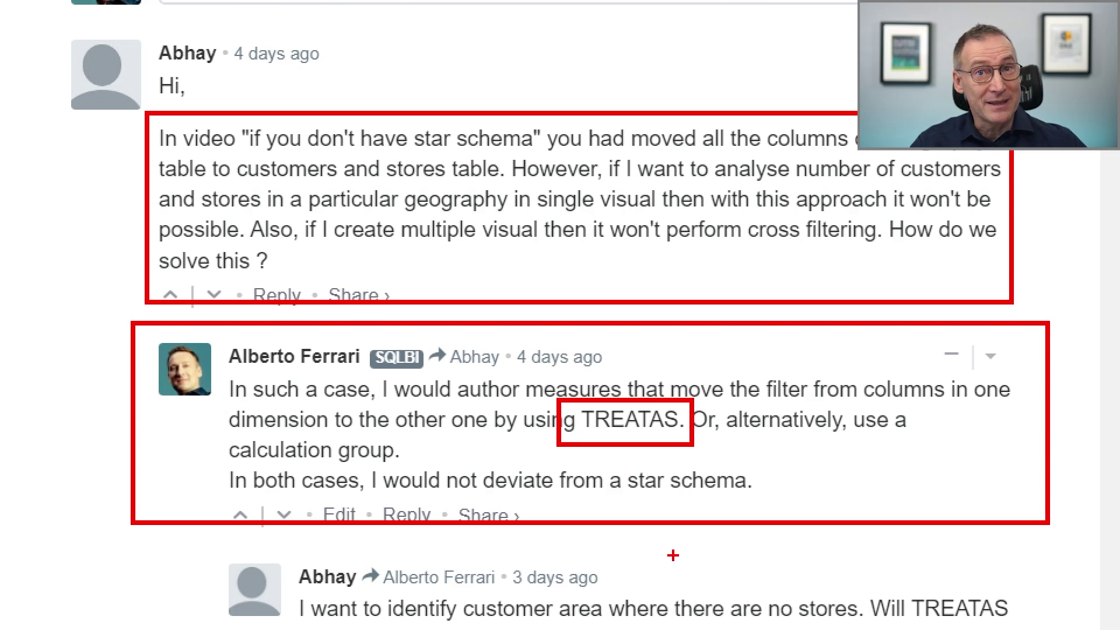
pyautogui.moveTo(237, 535)
pyautogui.mouseDown()
pyautogui.moveTo(271, 552)
pyautogui.moveTo(796, 629)
pyautogui.moveTo(1026, 629)
pyautogui.mouseUp()
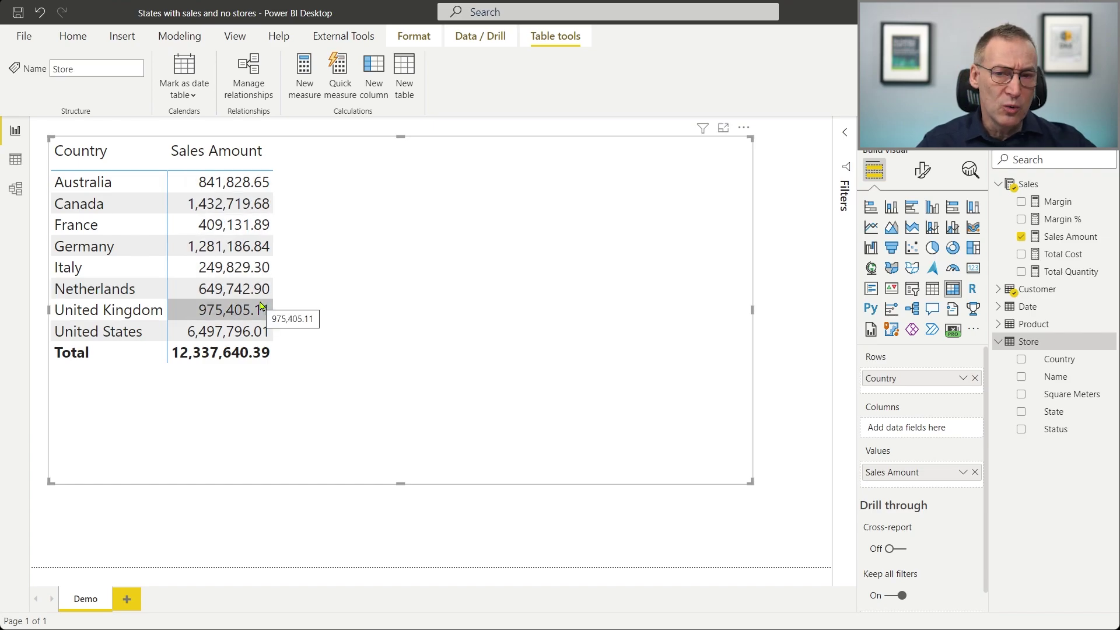
# In Power BI Desktop, add the State field of the Customer table below Country in the matrix rows.
pyautogui.click(417, 501)
pyautogui.click(382, 411)
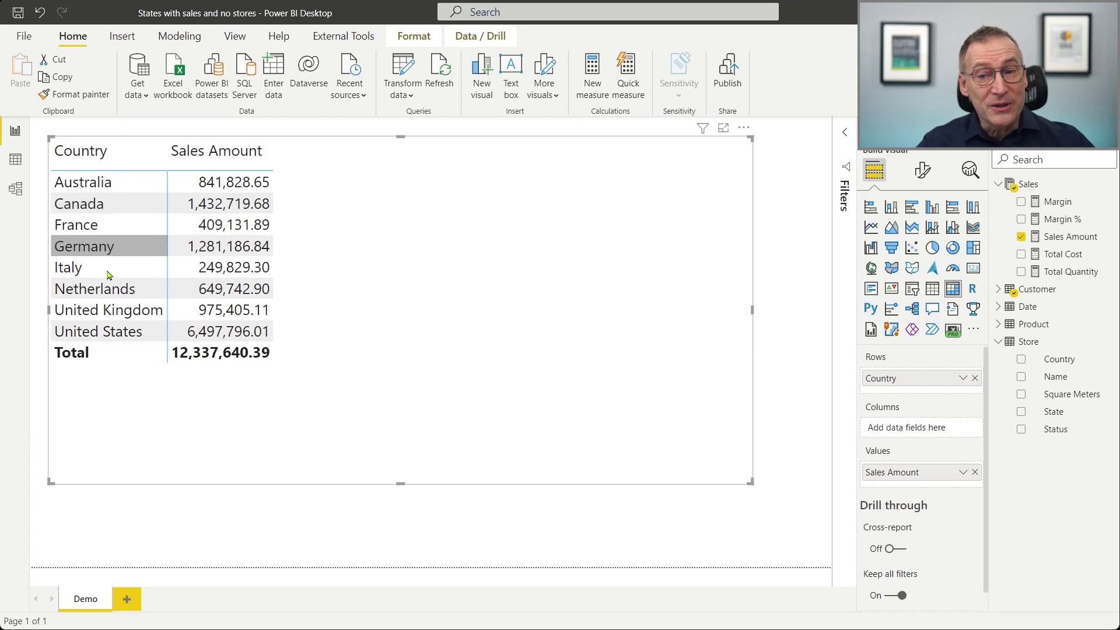
pyautogui.click(997, 291)
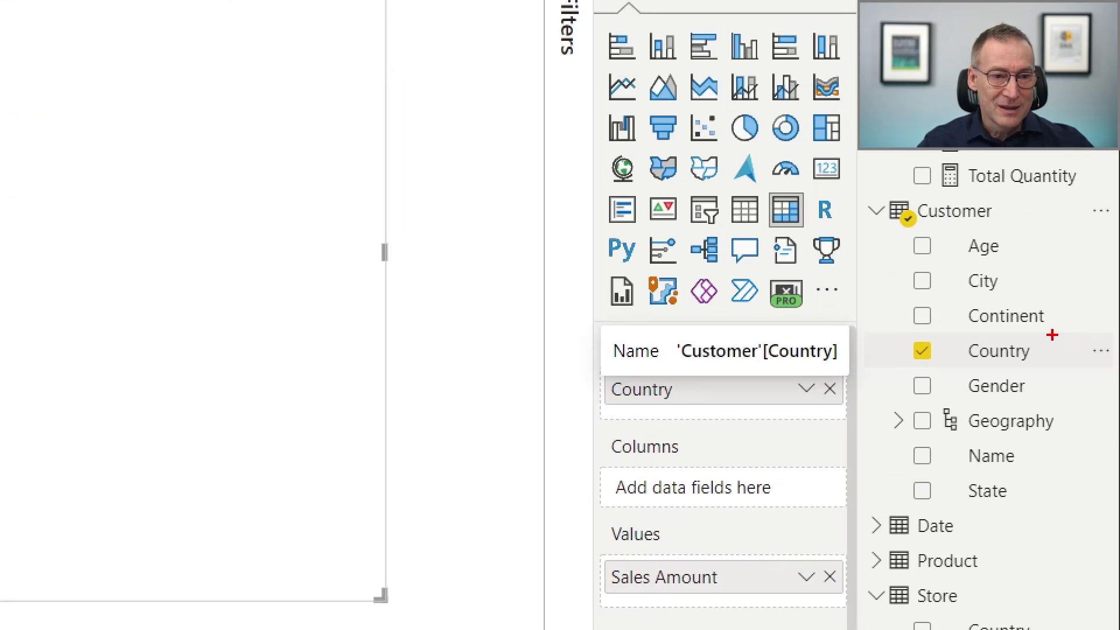
pyautogui.moveTo(846, 196)
pyautogui.mouseDown()
pyautogui.moveTo(1112, 480)
pyautogui.moveTo(1112, 531)
pyautogui.mouseUp()
pyautogui.moveTo(868, 310)
pyautogui.mouseDown()
pyautogui.moveTo(906, 342)
pyautogui.moveTo(1100, 400)
pyautogui.mouseUp()
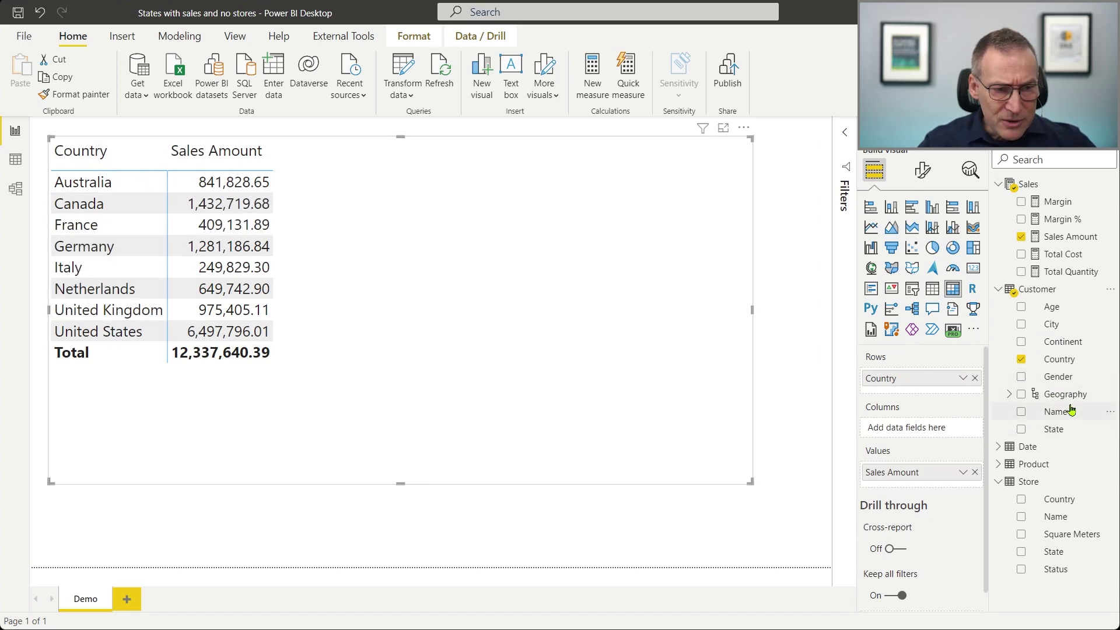
pyautogui.moveTo(1063, 430); pyautogui.dragTo(939, 389)
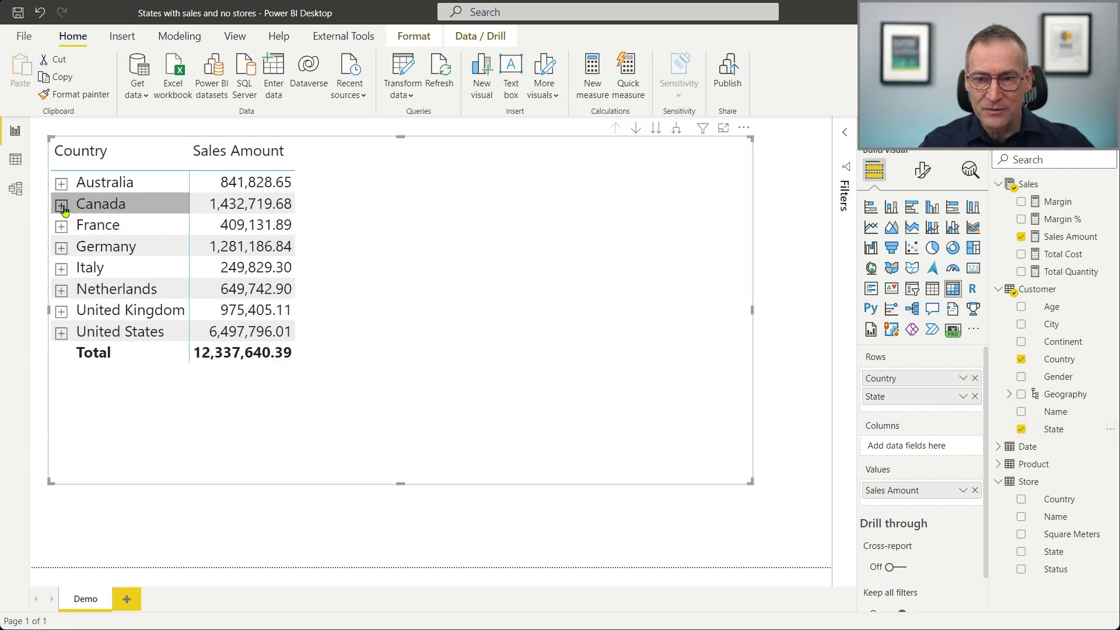
# Expand and collapse Italy and Canada in the matrix to inspect their sales by state.
pyautogui.click(60, 273)
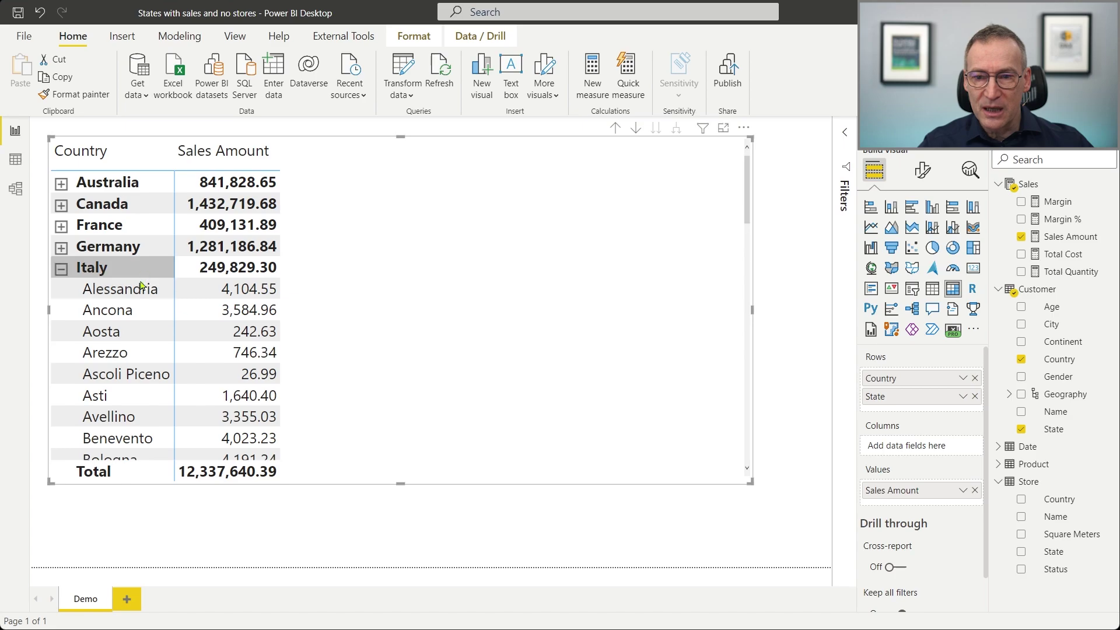
pyautogui.click(61, 268)
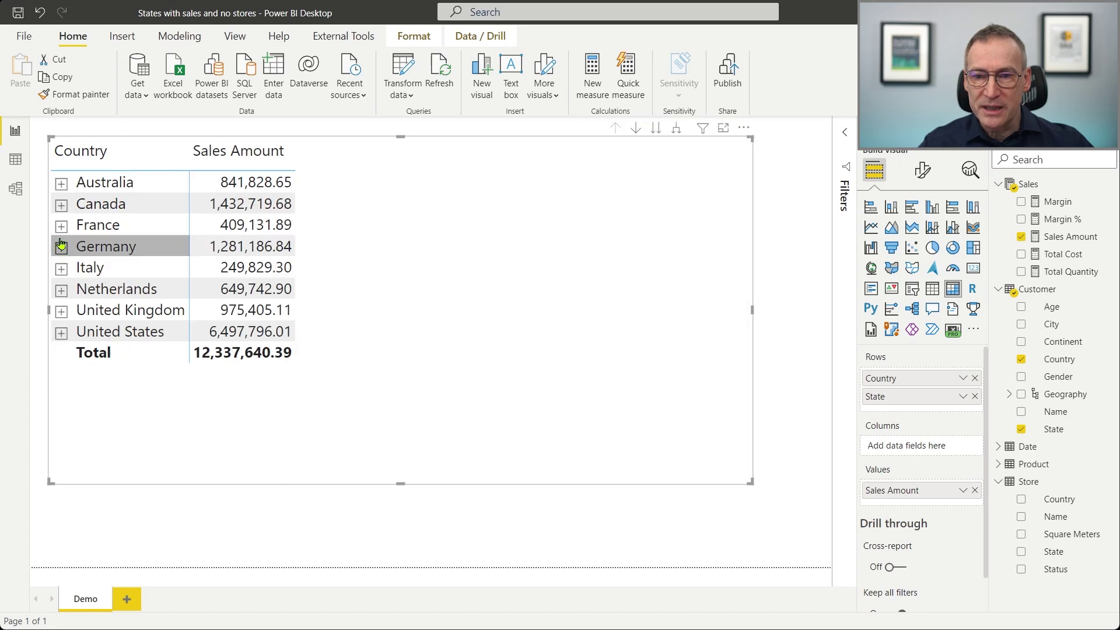
pyautogui.click(61, 205)
pyautogui.click(61, 205)
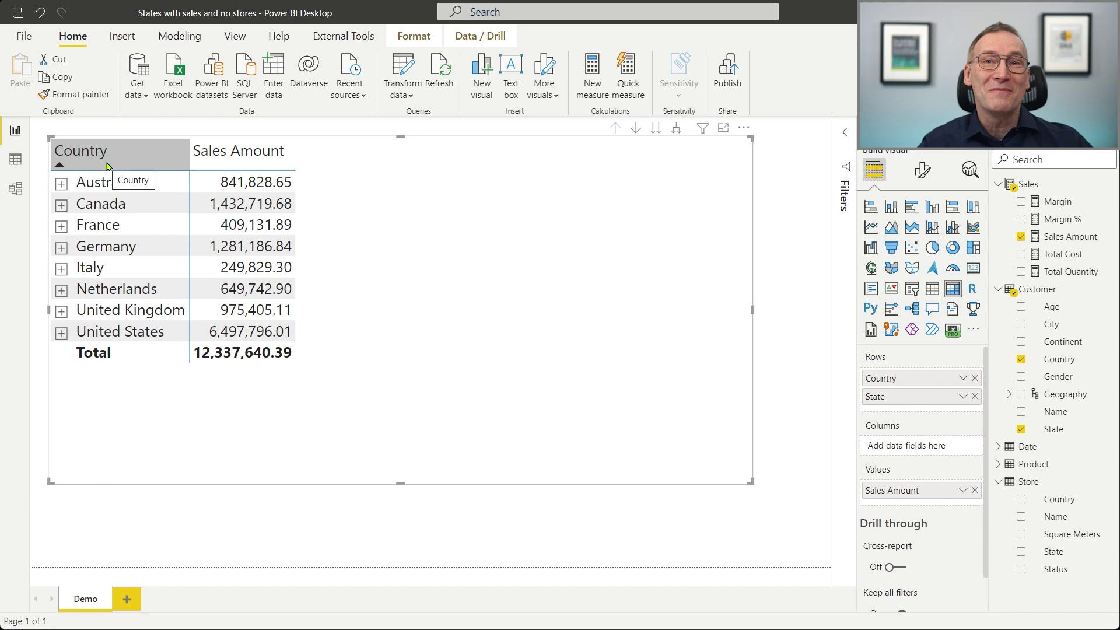
# Examine the Store table's Country and State columns and its relationship to Sales in the model diagram.
pyautogui.click(19, 192)
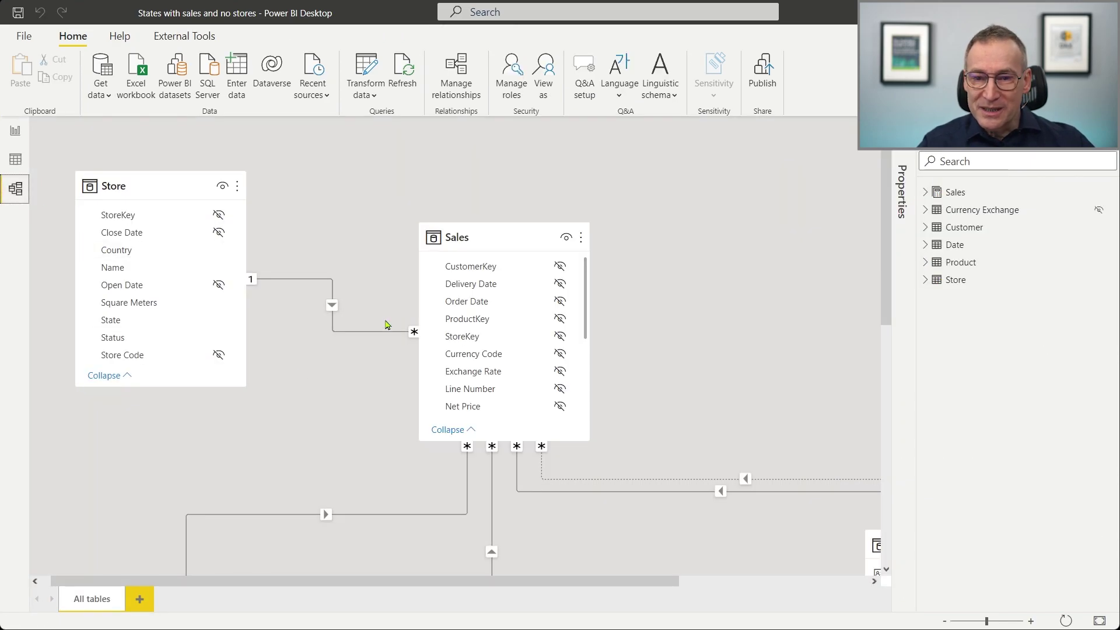
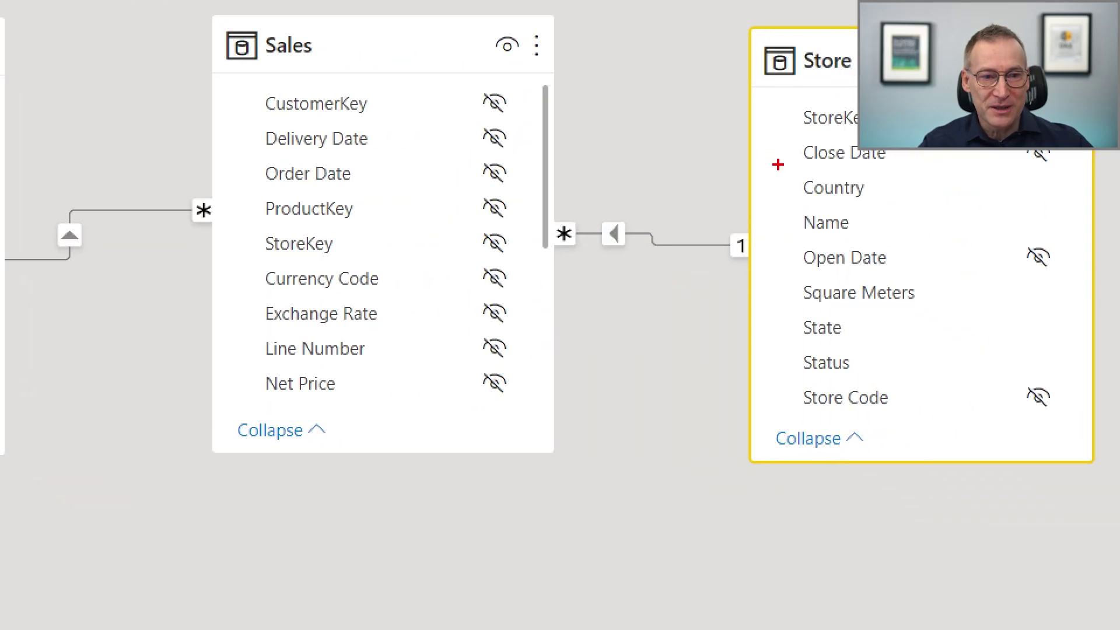
pyautogui.moveTo(777, 164)
pyautogui.mouseDown()
pyautogui.moveTo(857, 242)
pyautogui.moveTo(922, 218)
pyautogui.mouseUp()
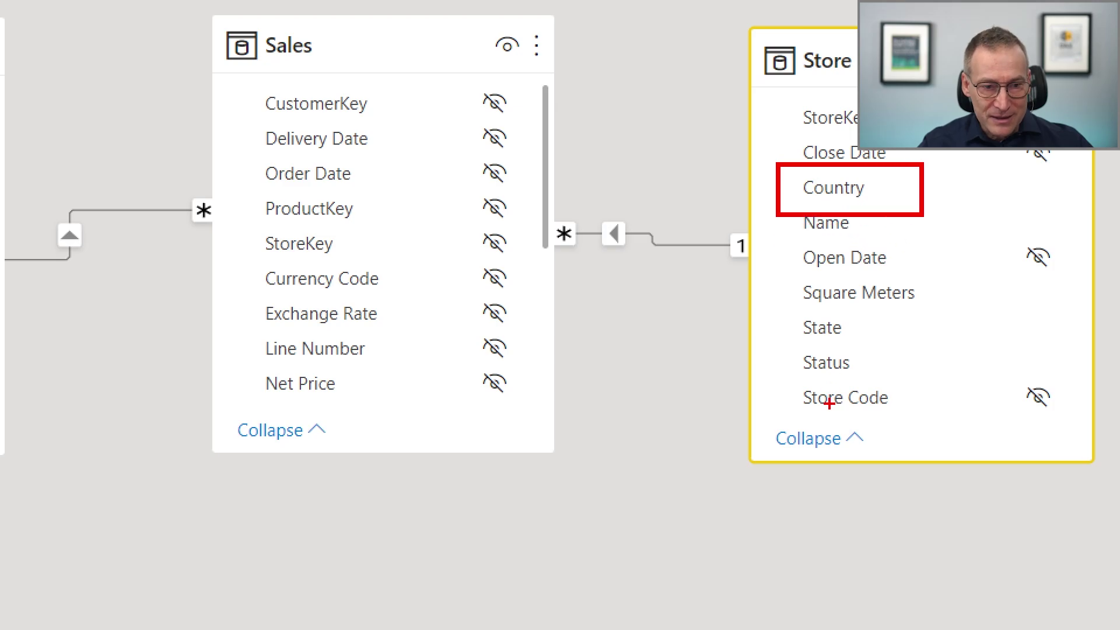
pyautogui.moveTo(788, 299)
pyautogui.mouseDown()
pyautogui.moveTo(852, 350)
pyautogui.moveTo(905, 350)
pyautogui.mouseUp()
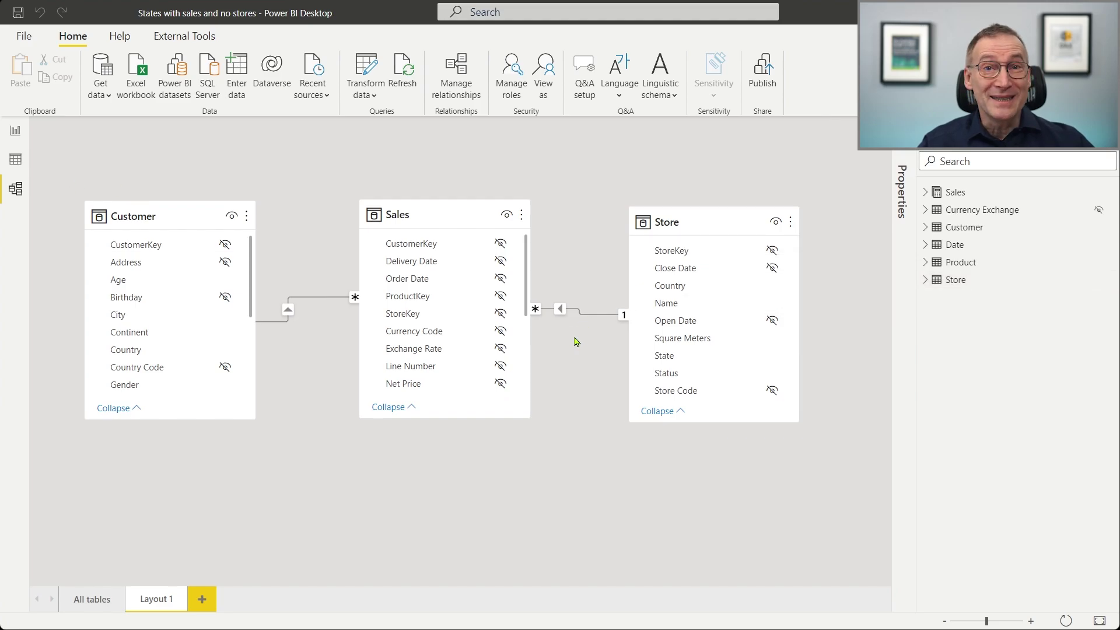
# Back in the report, create a measure in the Store table named # Stores with the formula COUNTROWS ( Store ).
pyautogui.click(15, 132)
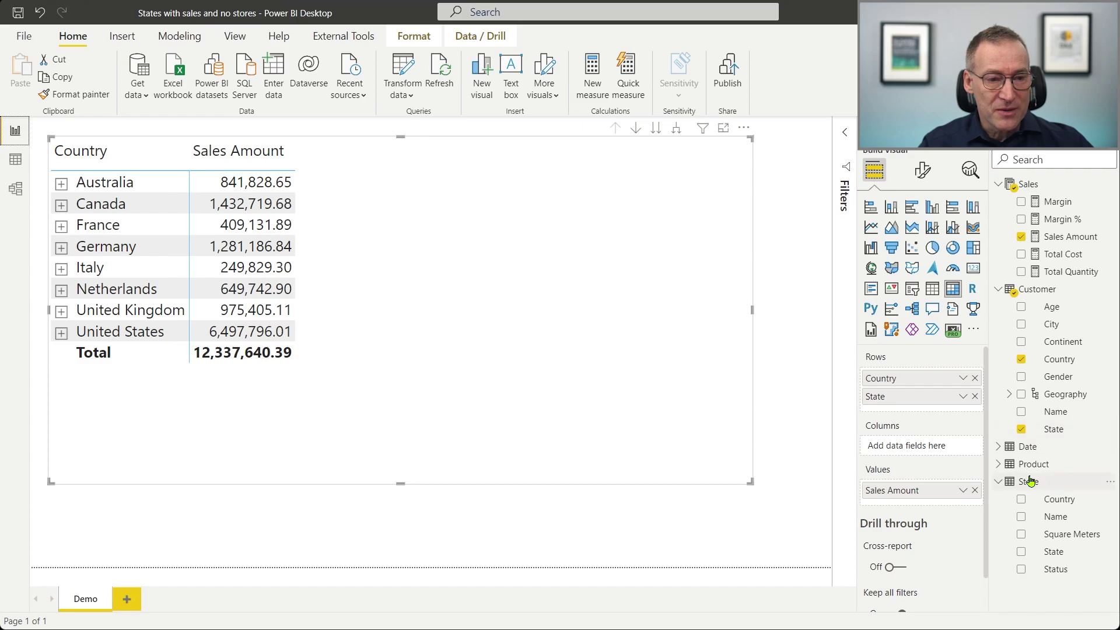
pyautogui.rightClick(1042, 442)
pyautogui.click(962, 207)
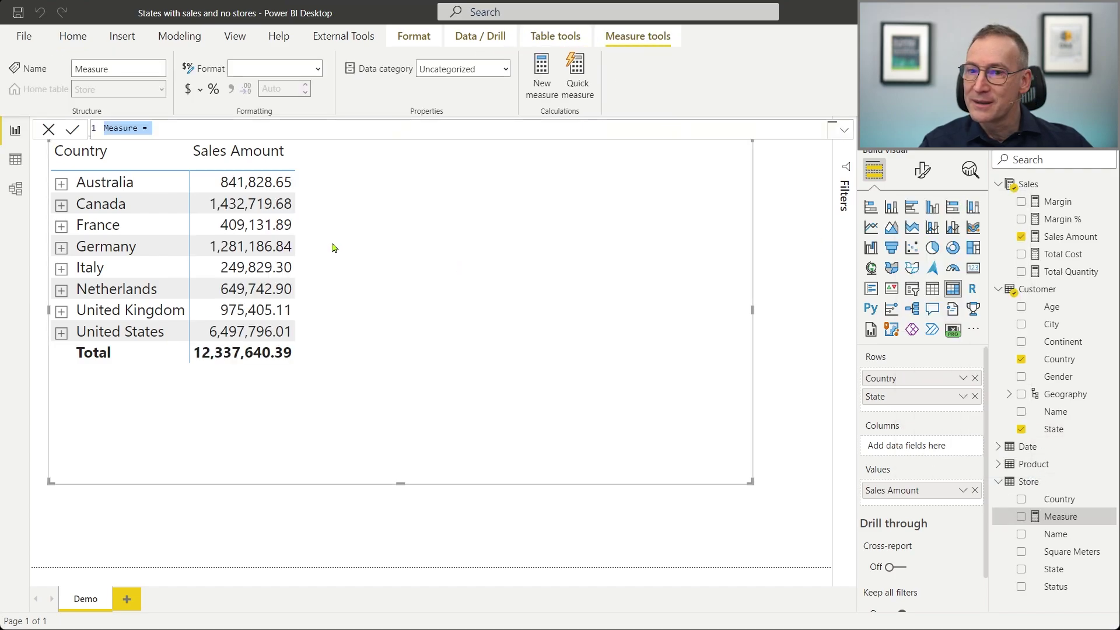
pyautogui.write('#')
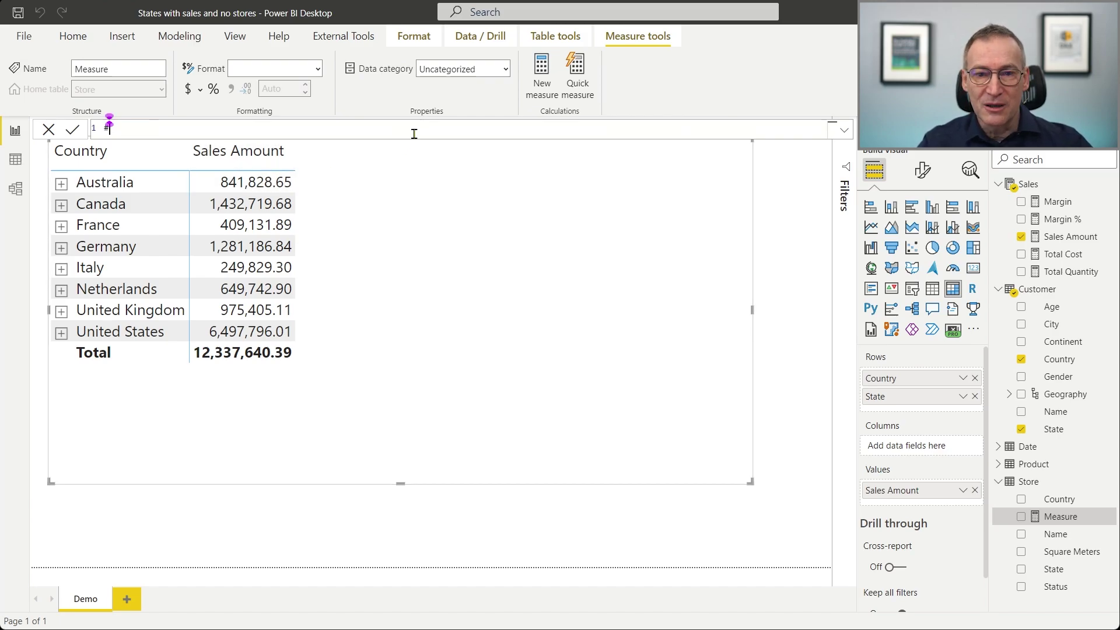
pyautogui.keyDown('ctrl'); pyautogui.scroll(4, 425, 124); pyautogui.keyUp('ctrl')
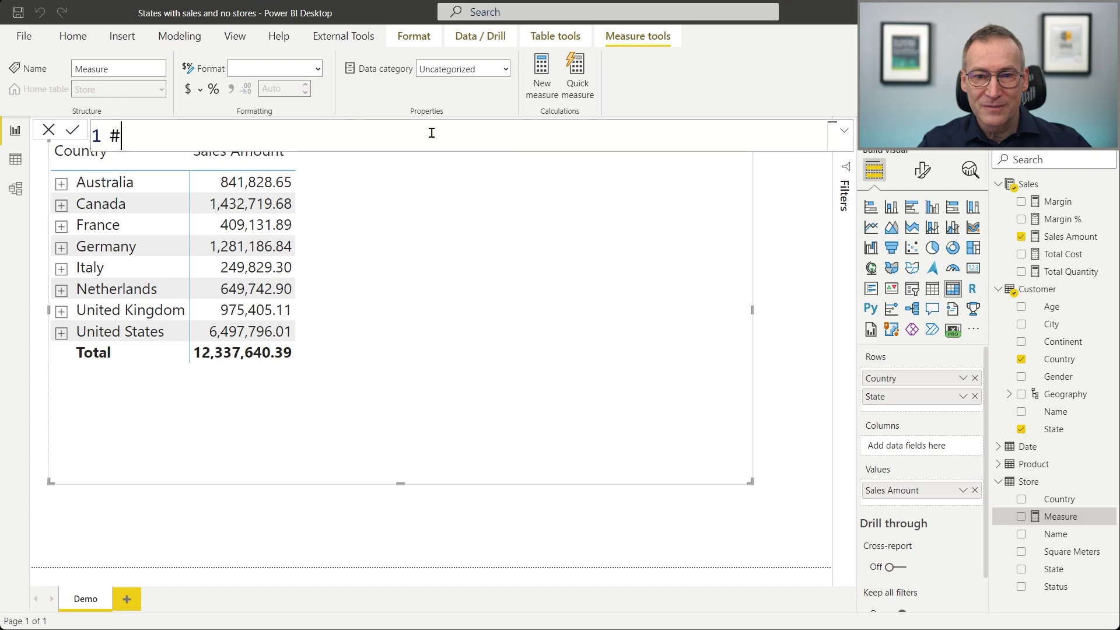
pyautogui.keyDown('ctrl'); pyautogui.scroll(1, 443, 151); pyautogui.keyUp('ctrl')
pyautogui.write('Stores =')
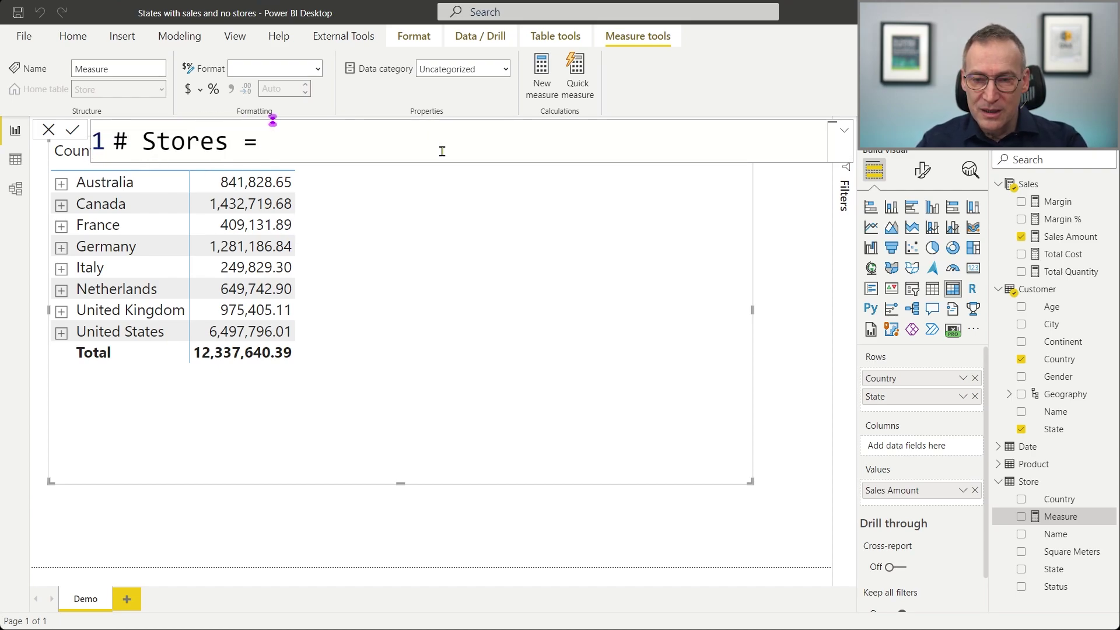
pyautogui.hotkey('shift', 'Return')
pyautogui.write('COUNTROWS (')
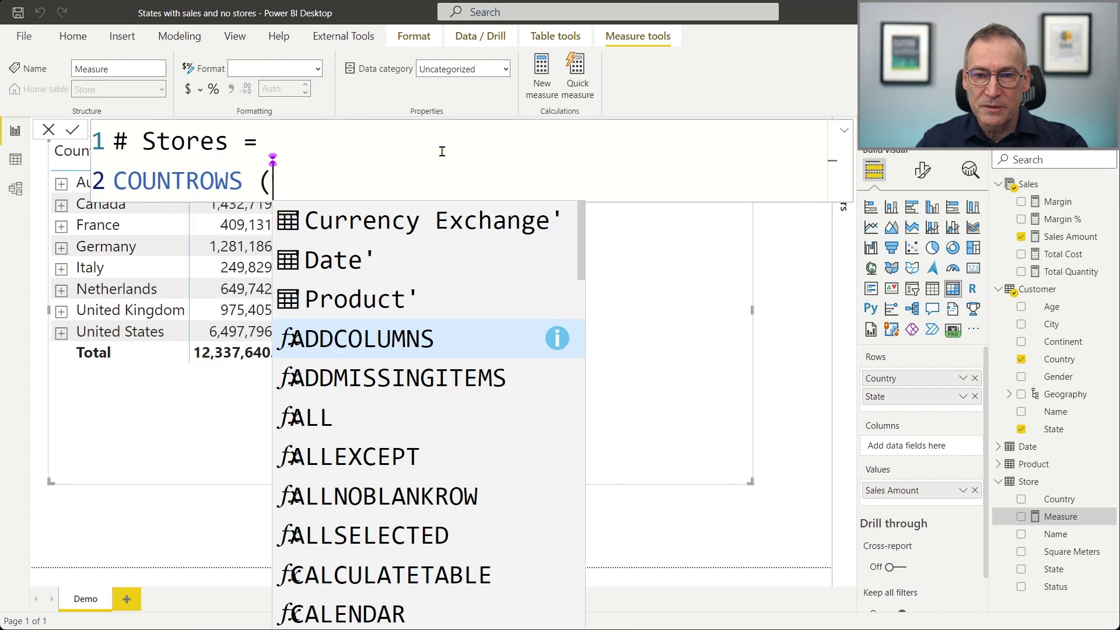
pyautogui.write(' Store )')
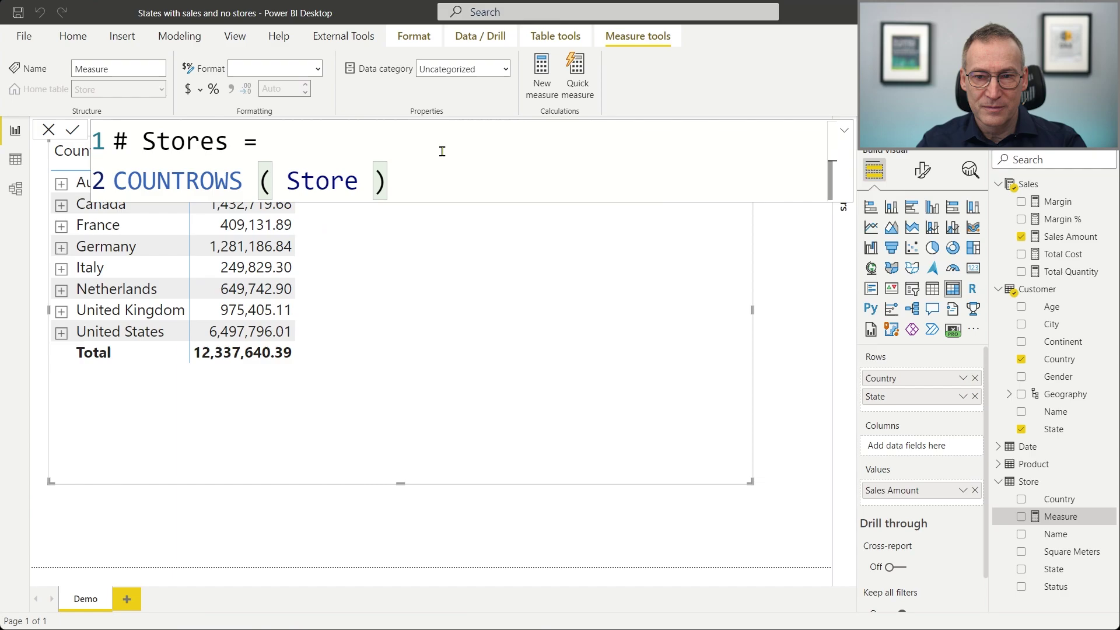
pyautogui.press('Return')
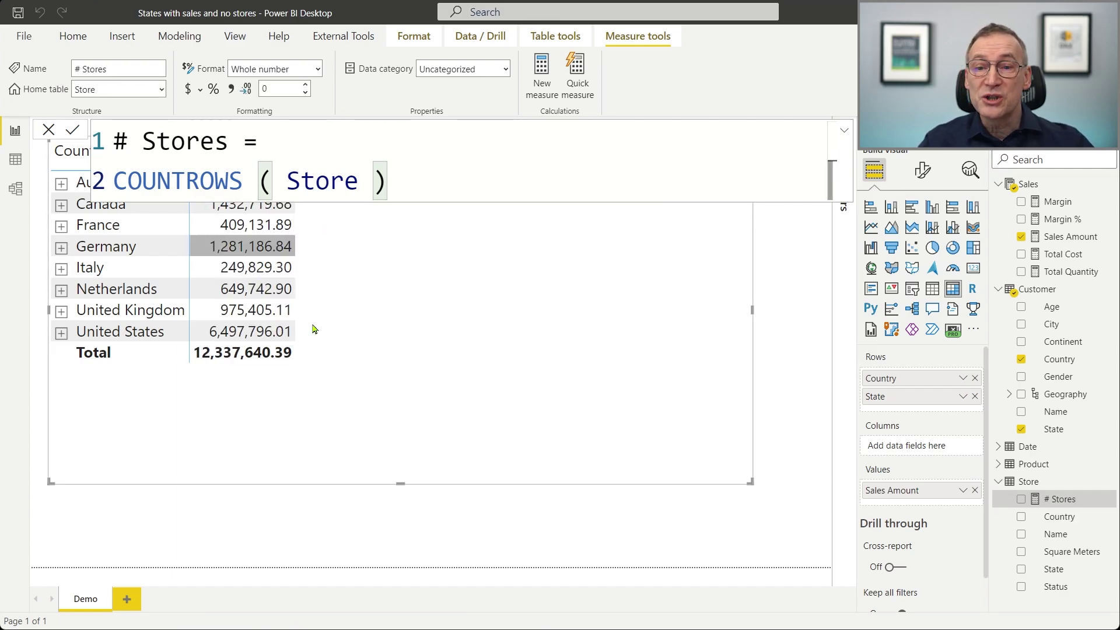
# Add the # Stores measure to the matrix values and expand Australia to its states.
pyautogui.click(375, 471)
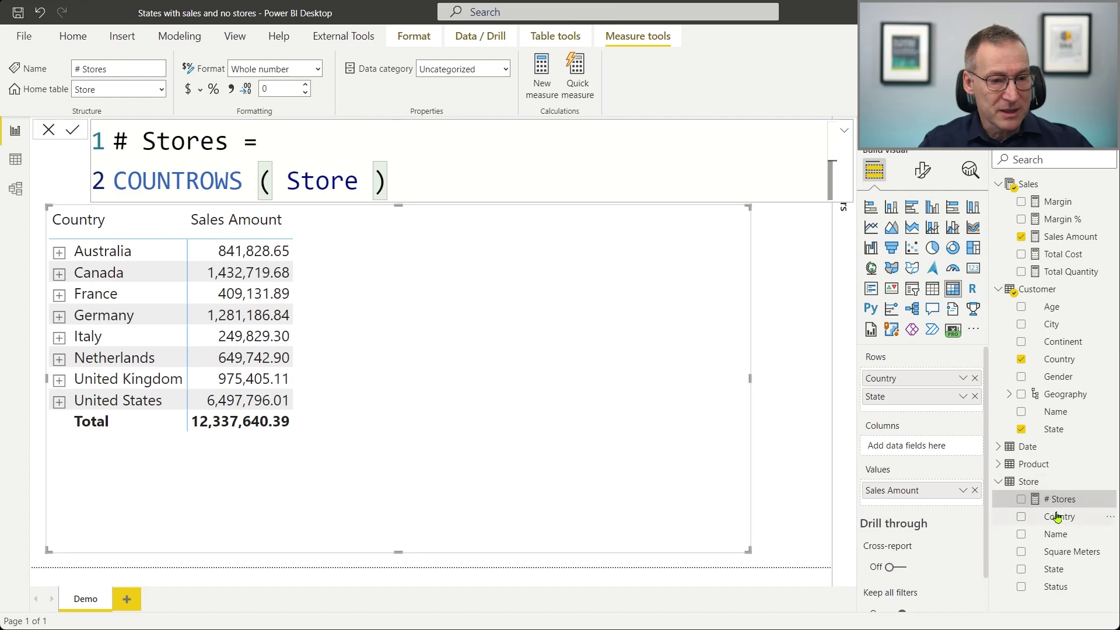
pyautogui.moveTo(1059, 499); pyautogui.dragTo(437, 344)
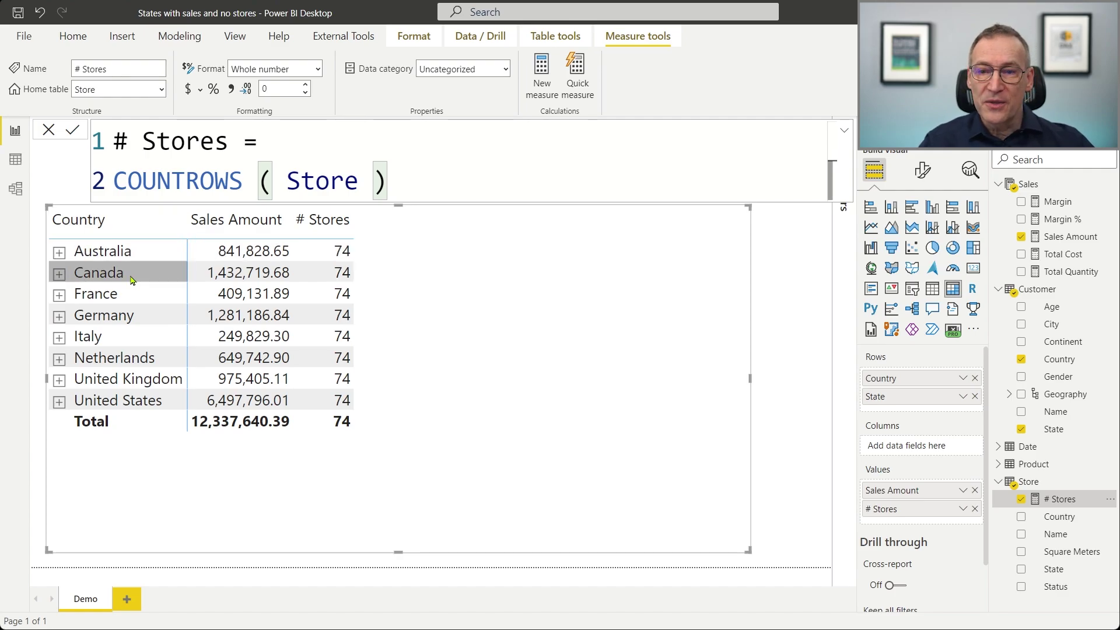
pyautogui.click(59, 252)
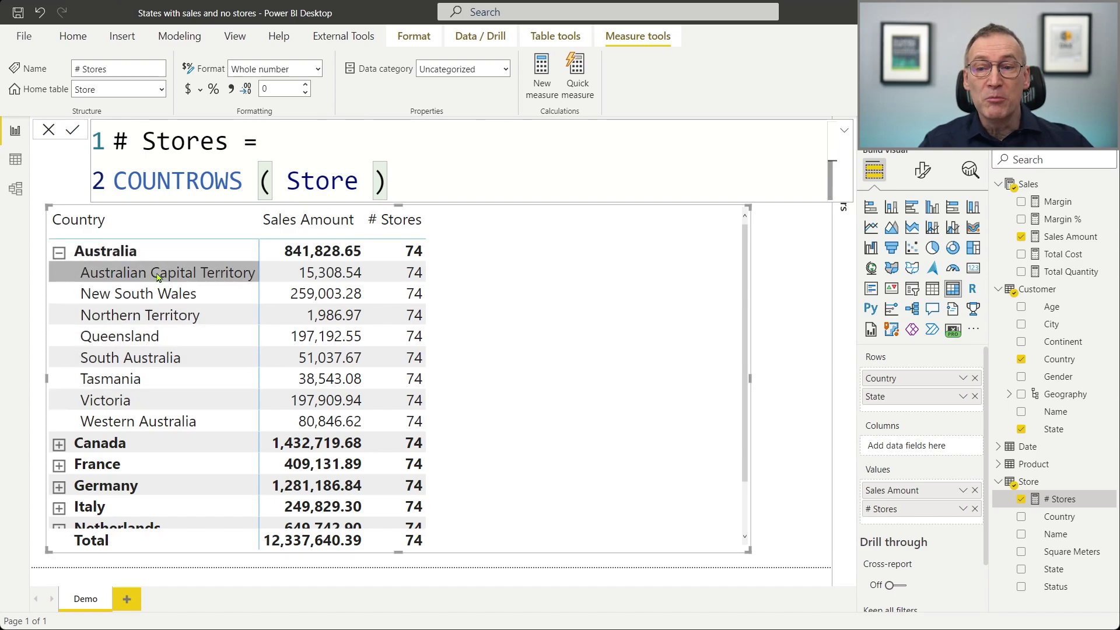
# In the model diagram, select the Customer table's Country and State columns together to review them against the Store table.
pyautogui.click(16, 188)
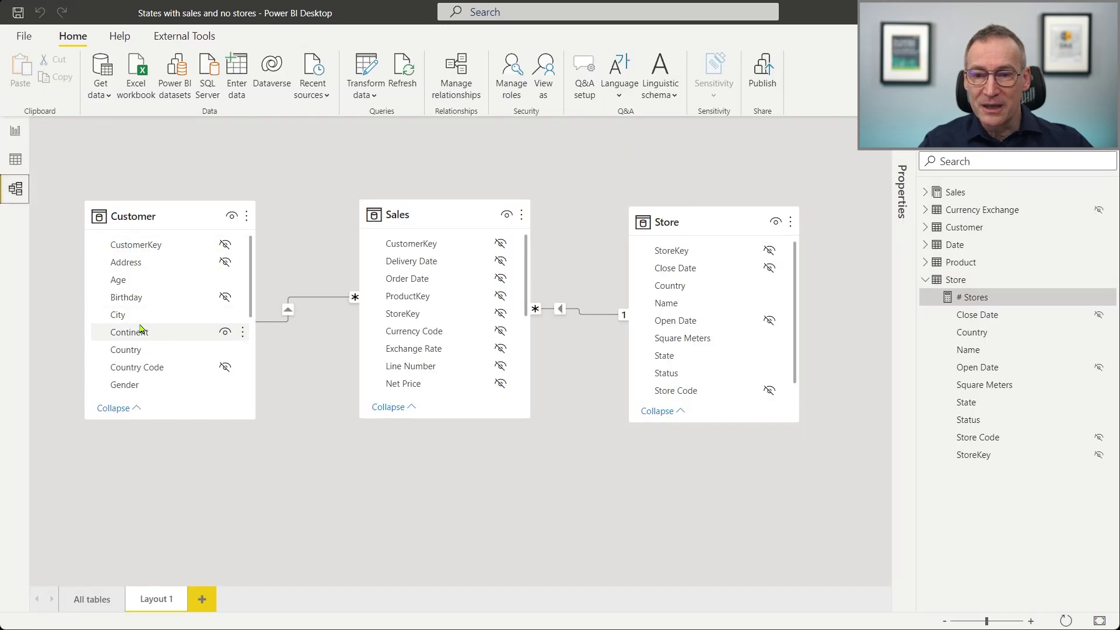
pyautogui.click(144, 350)
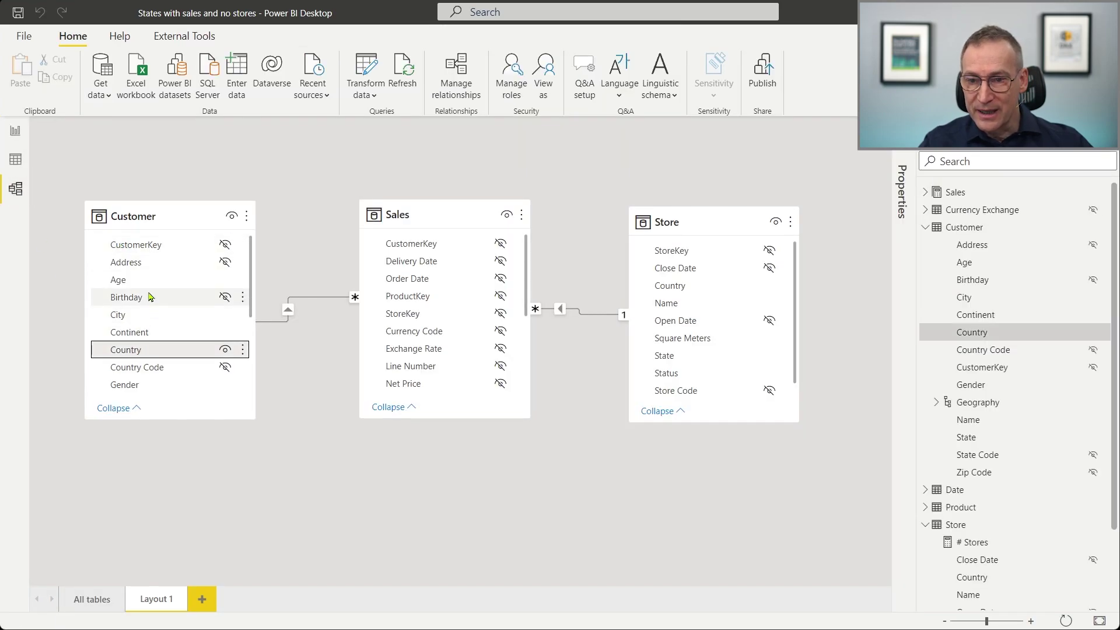
pyautogui.scroll(-1, 168, 346)
pyautogui.scroll(-2, 169, 346)
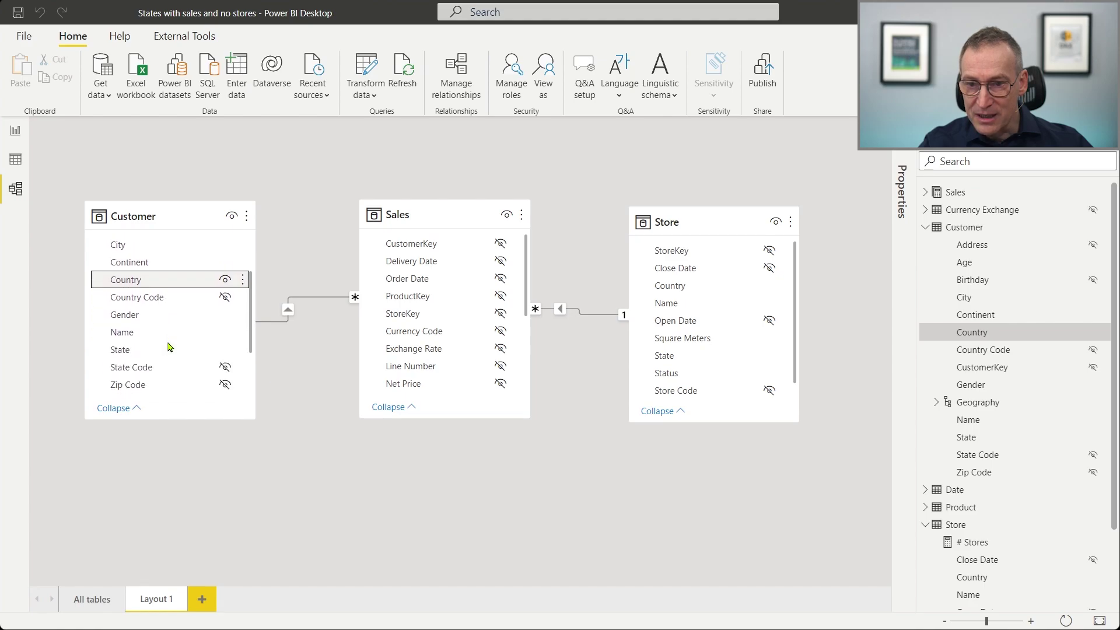
pyautogui.keyDown('ctrl'); pyautogui.click(135, 352); pyautogui.keyUp('ctrl')
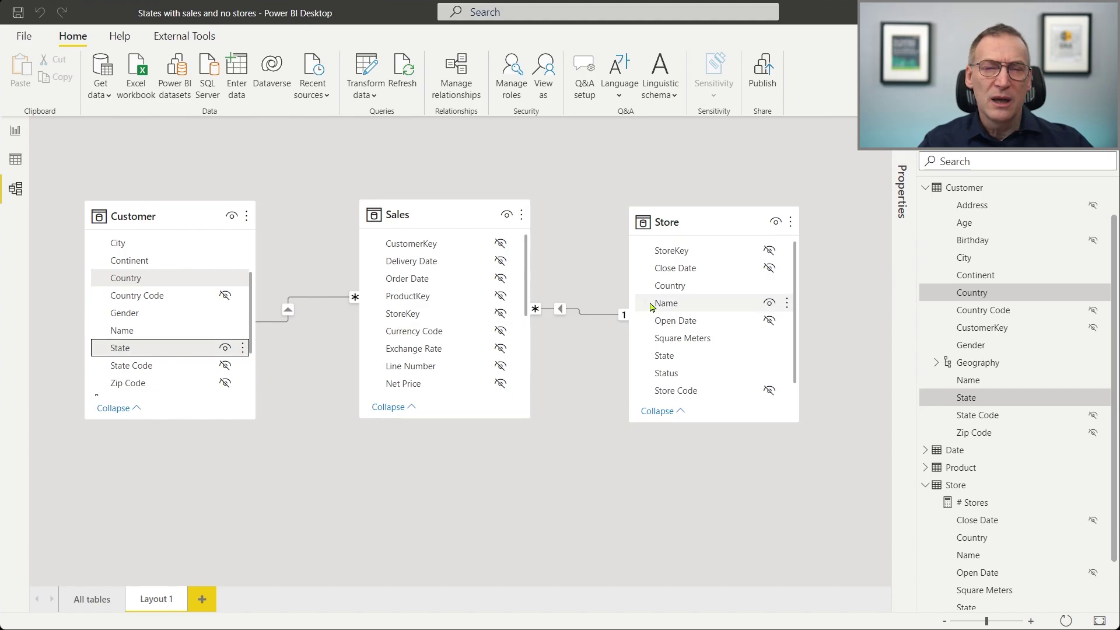
# Back in the report, open the # Stores measure formula and declare a variable named CustomerTerritory above COUNTROWS ( Store ).
pyautogui.click(13, 135)
pyautogui.click(1065, 499)
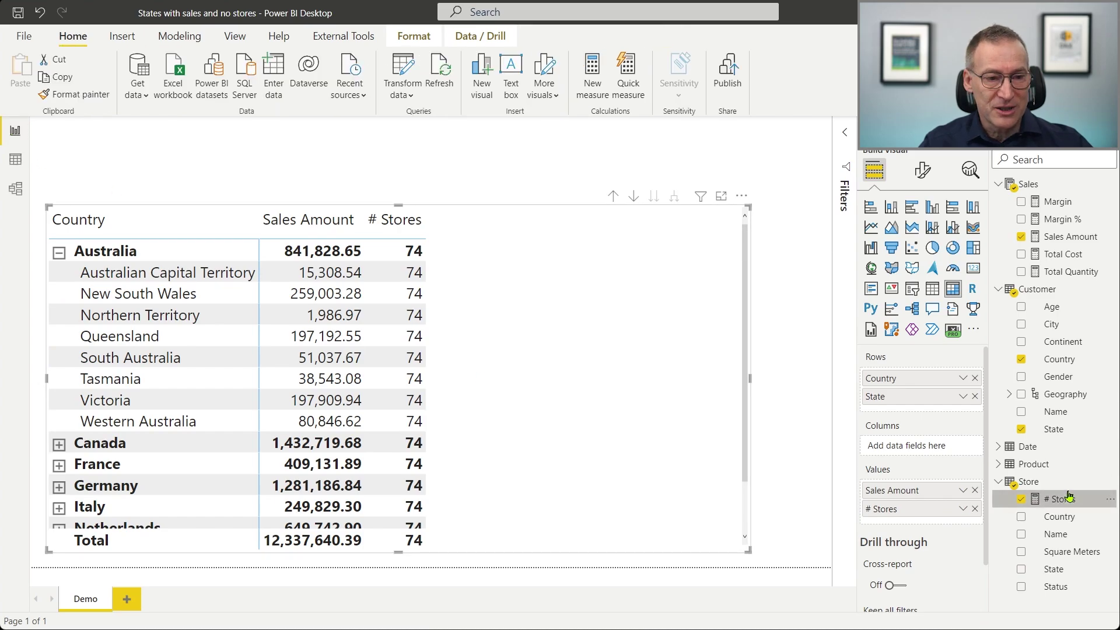
pyautogui.click(329, 157)
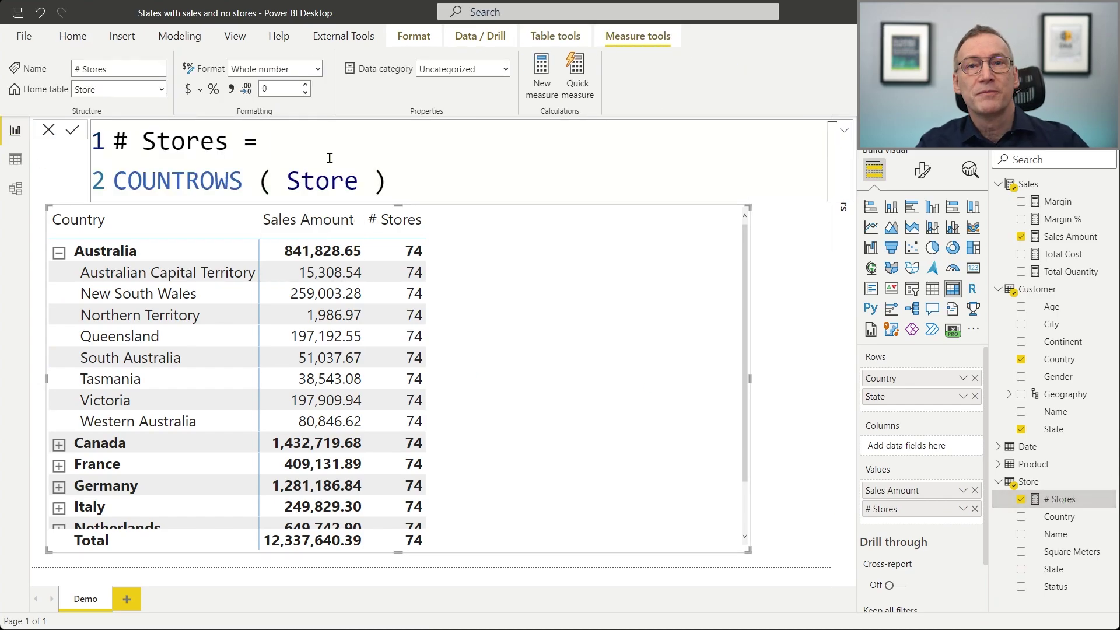
pyautogui.hotkey('shift', 'Return')
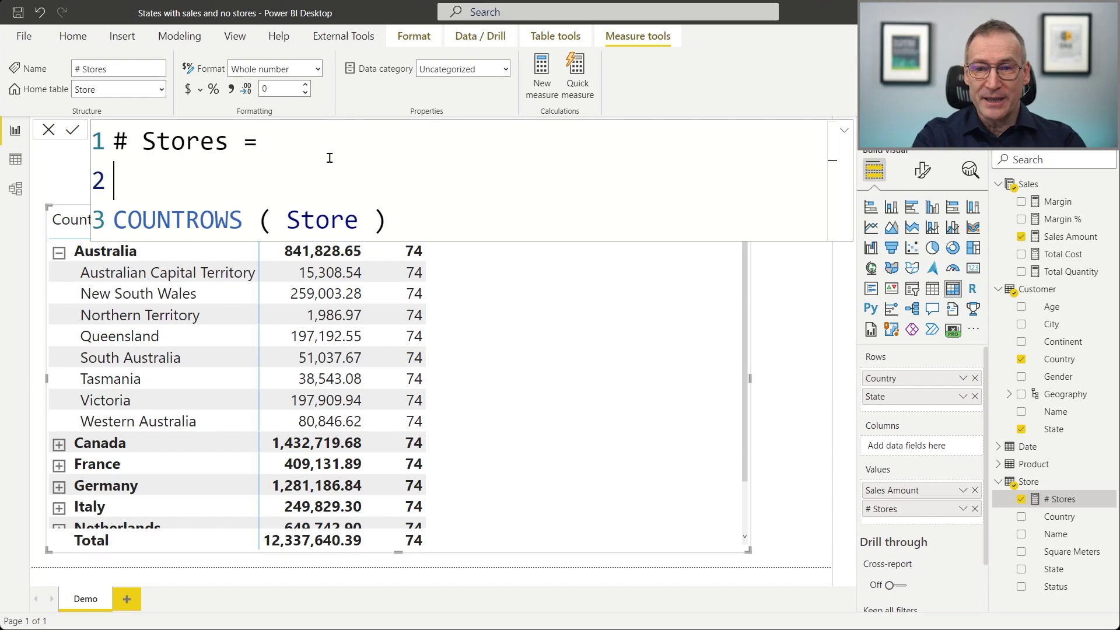
pyautogui.write('VAR ')
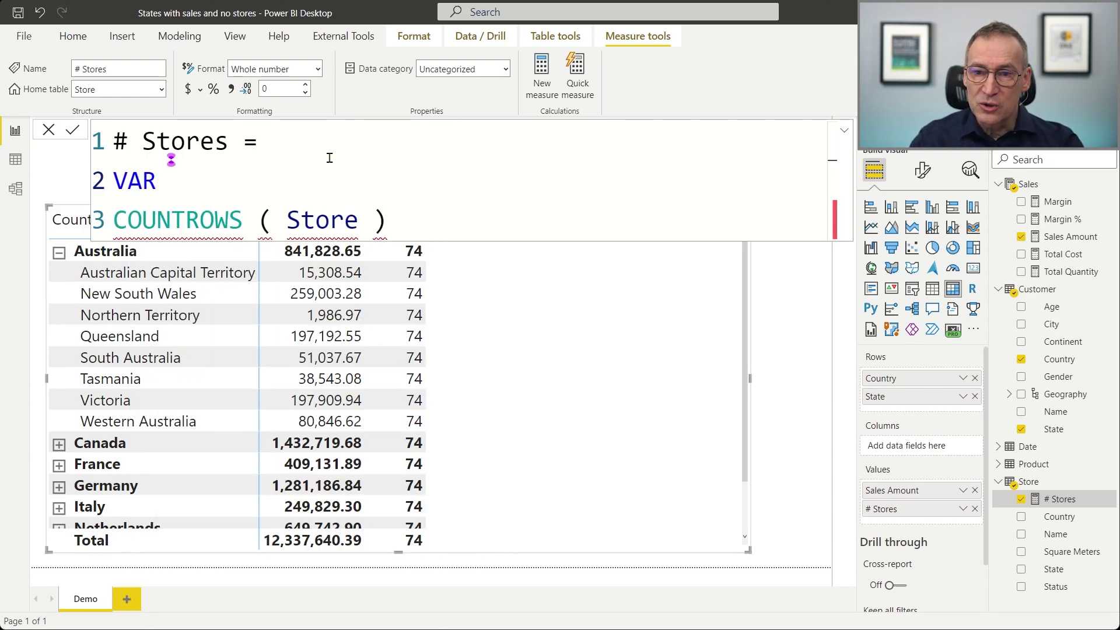
pyautogui.write('CustomerT')
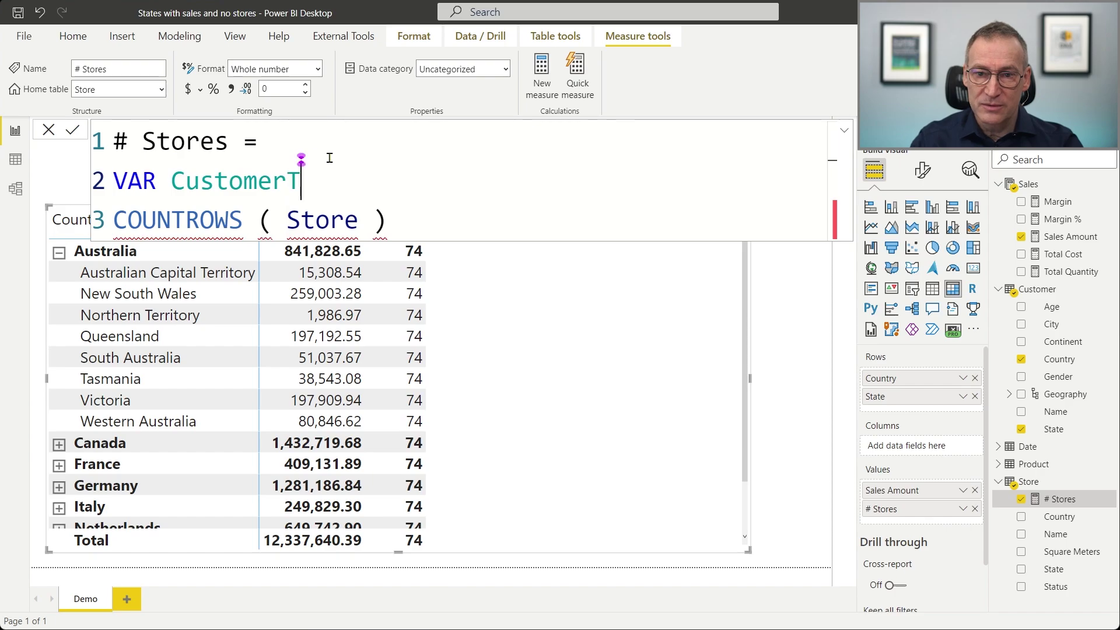
pyautogui.write('erritory')
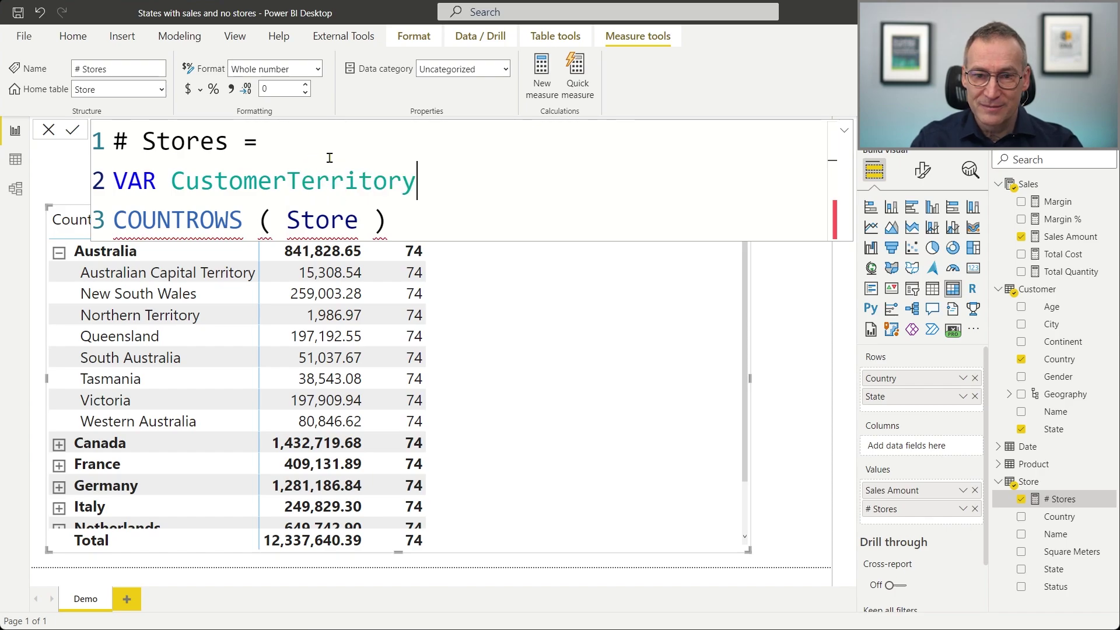
pyautogui.press('BackSpace')
pyautogui.write('=')
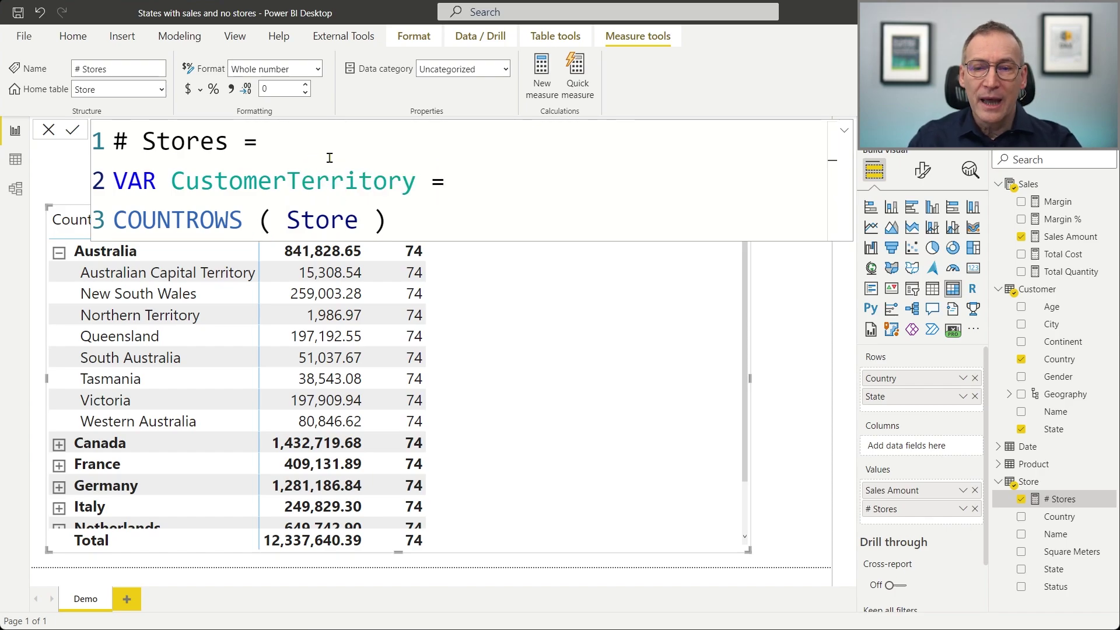
# Define CustomerTerritory as a SUMMARIZE of the Customer table, with Customer[Country] as the first grouping column.
pyautogui.scroll(-4, 330, 158)
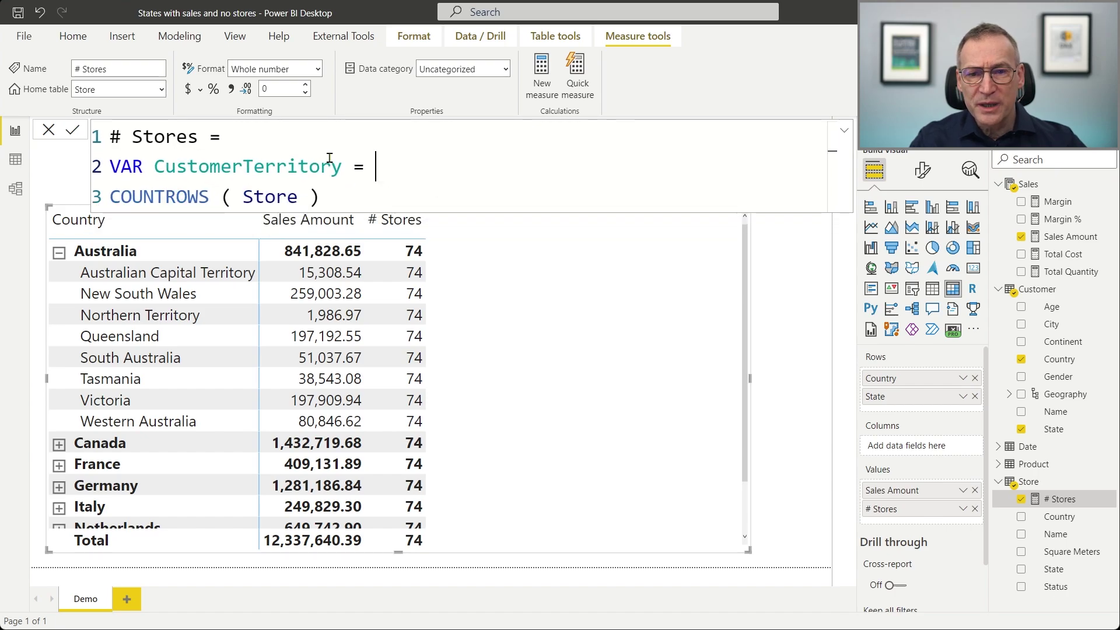
pyautogui.write('SUMMARI')
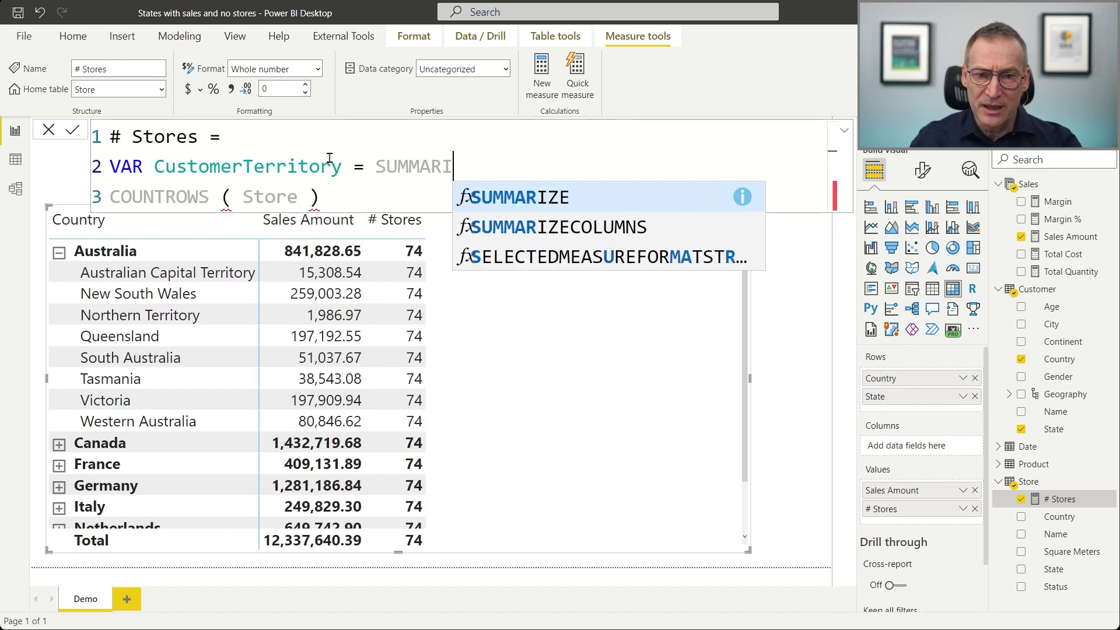
pyautogui.write('ZE (')
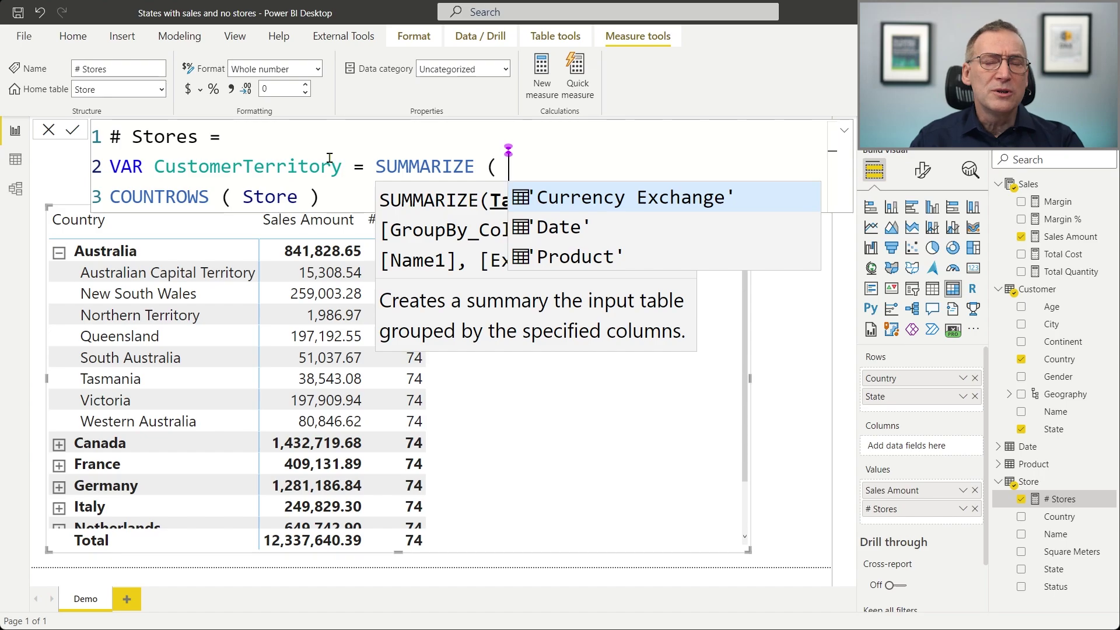
pyautogui.press('Escape')
pyautogui.press('Left')
pyautogui.press('Left')
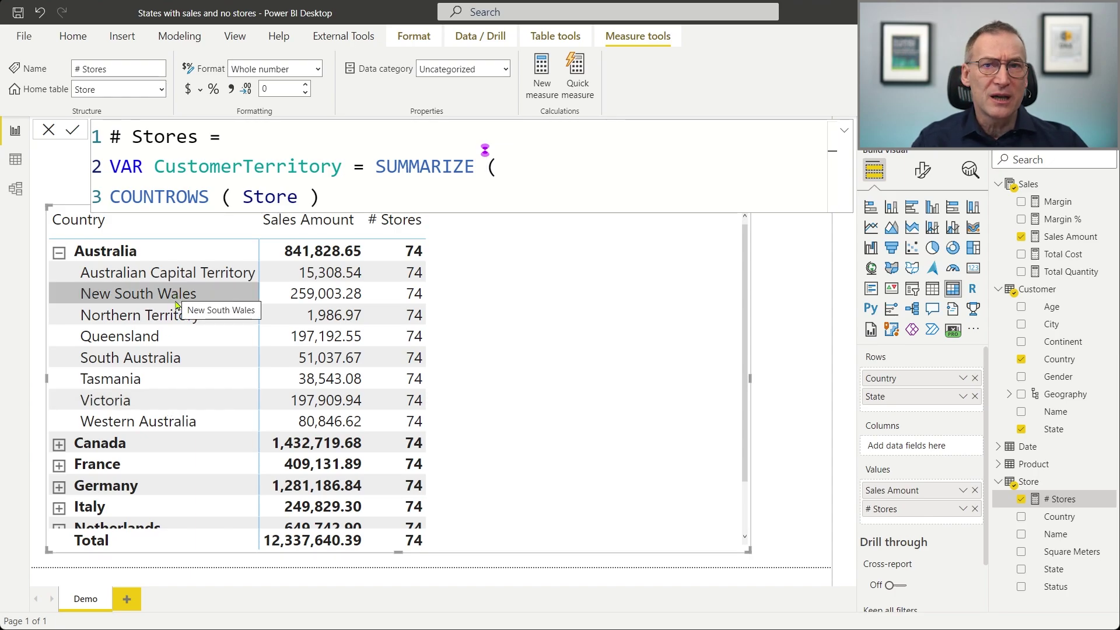
pyautogui.click(515, 168)
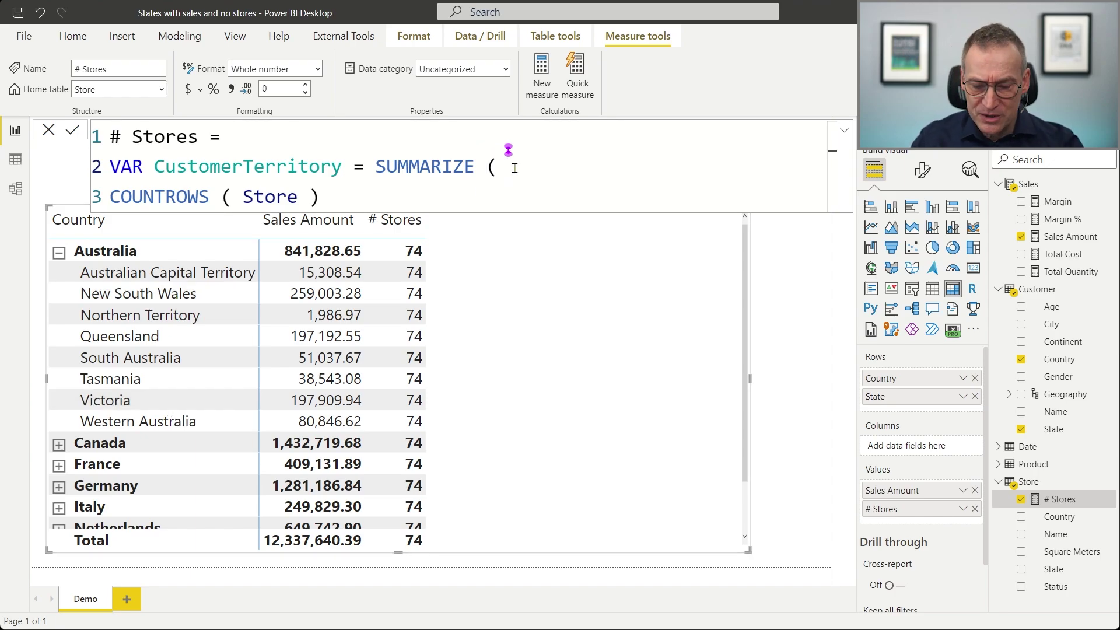
pyautogui.write('Customer,')
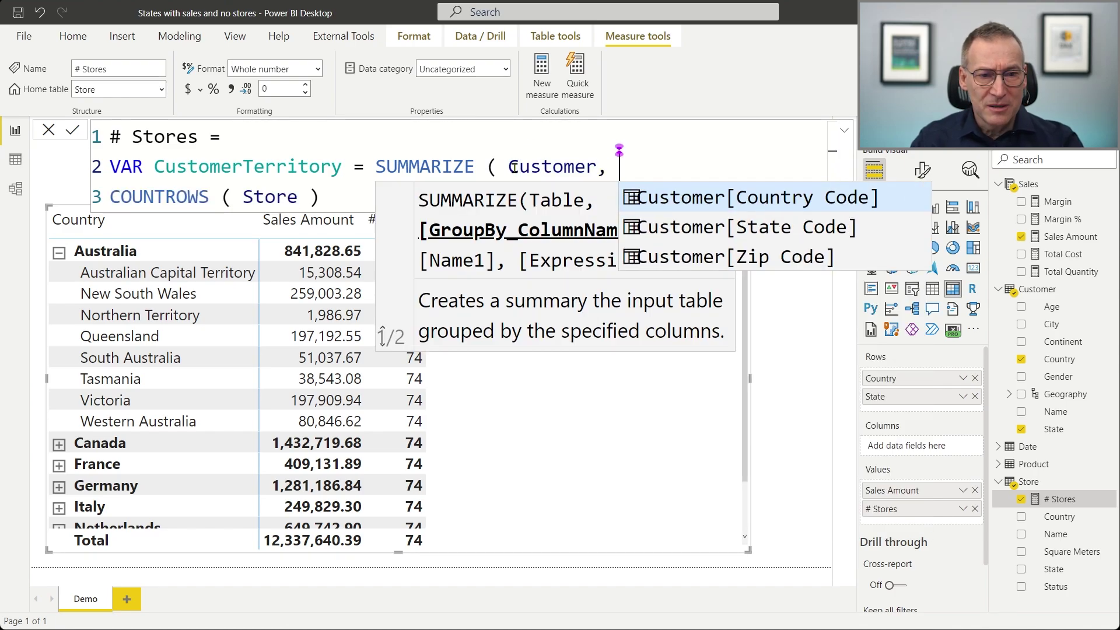
pyautogui.press('Down')
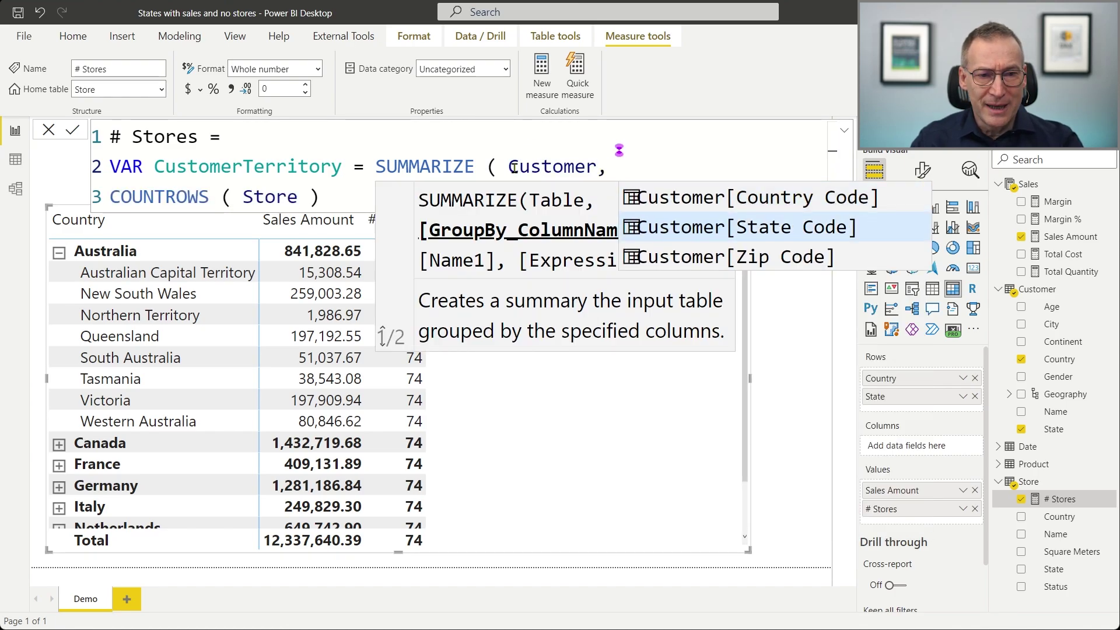
pyautogui.press('Up')
pyautogui.press('Down')
pyautogui.press('Down')
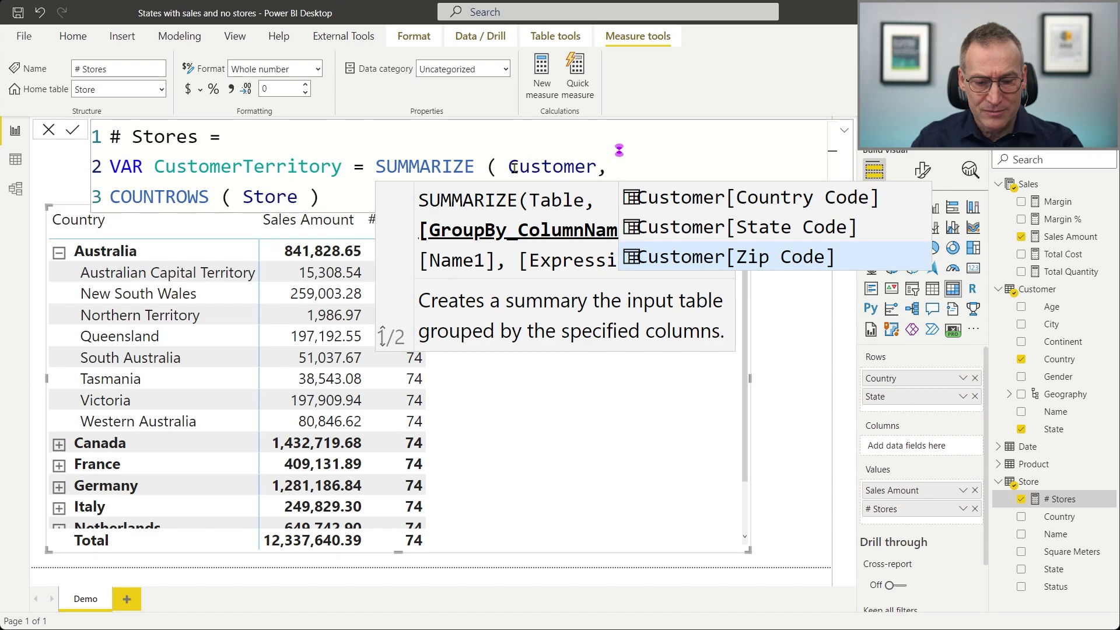
pyautogui.write('Count')
pyautogui.press('Tab')
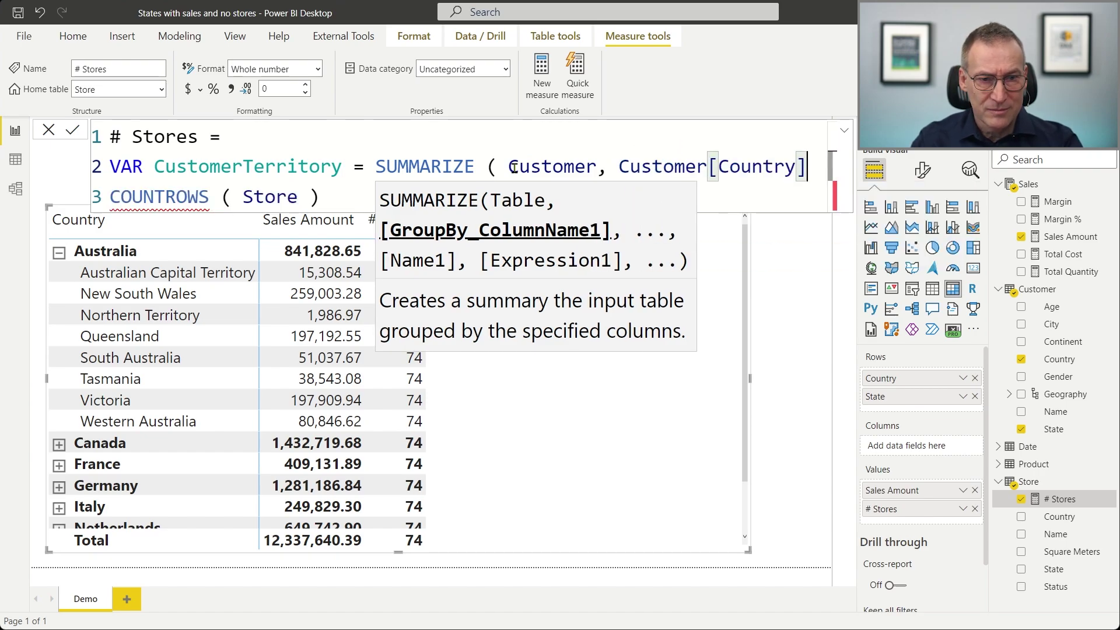
# Add Customer[State] as the second grouping column and close the SUMMARIZE function.
pyautogui.keyDown('ctrl'); pyautogui.scroll(-1, 514, 168); pyautogui.keyUp('ctrl')
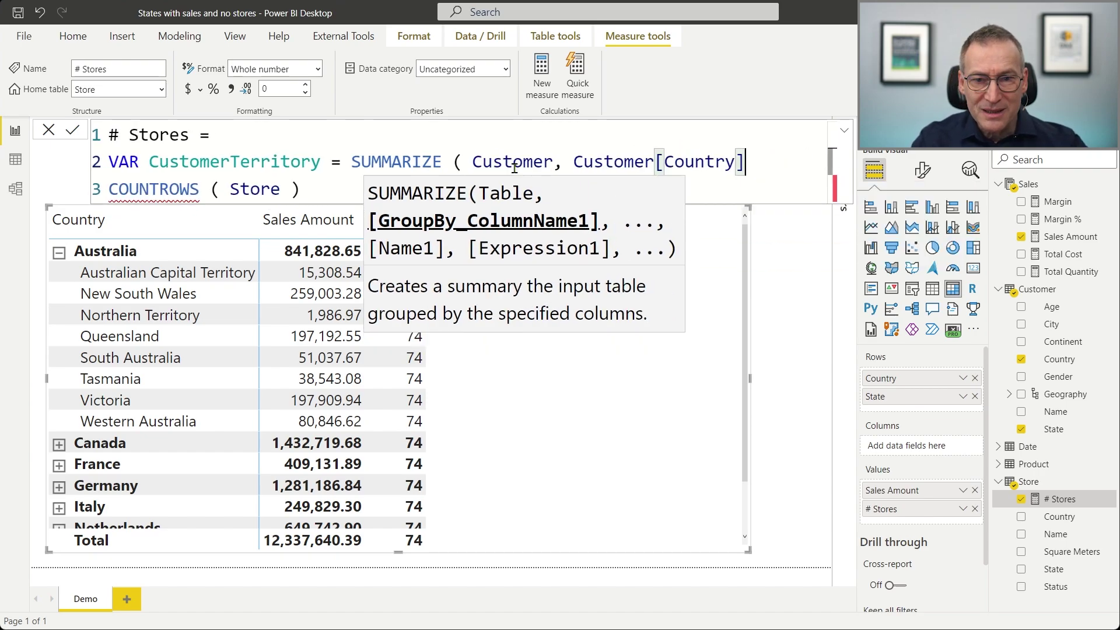
pyautogui.keyDown('ctrl'); pyautogui.scroll(-1, 514, 168); pyautogui.keyUp('ctrl')
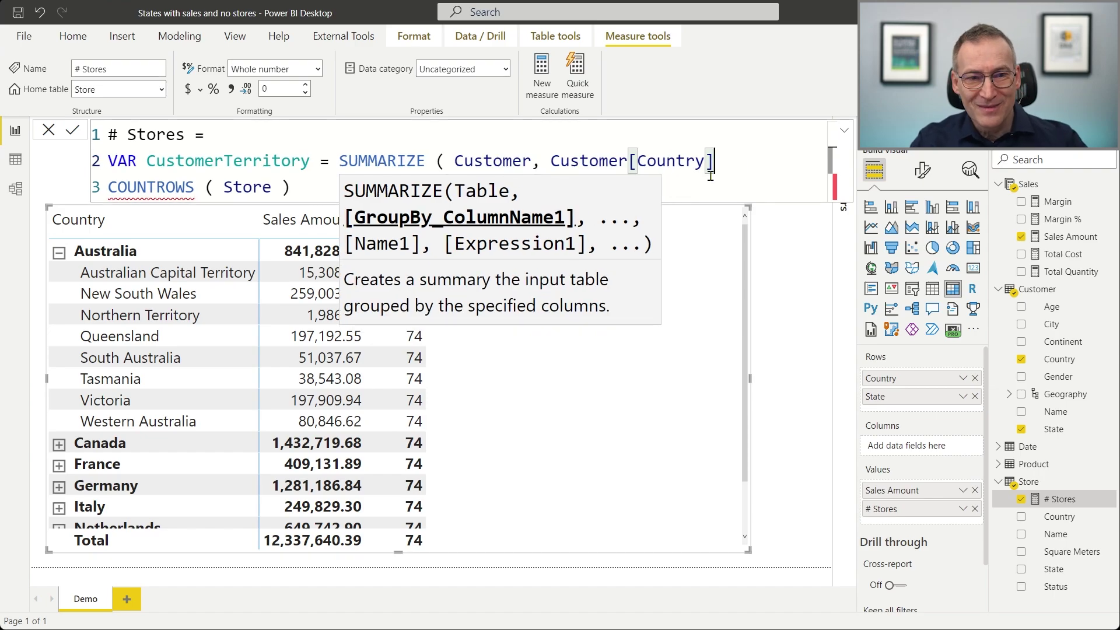
pyautogui.write(', Stat')
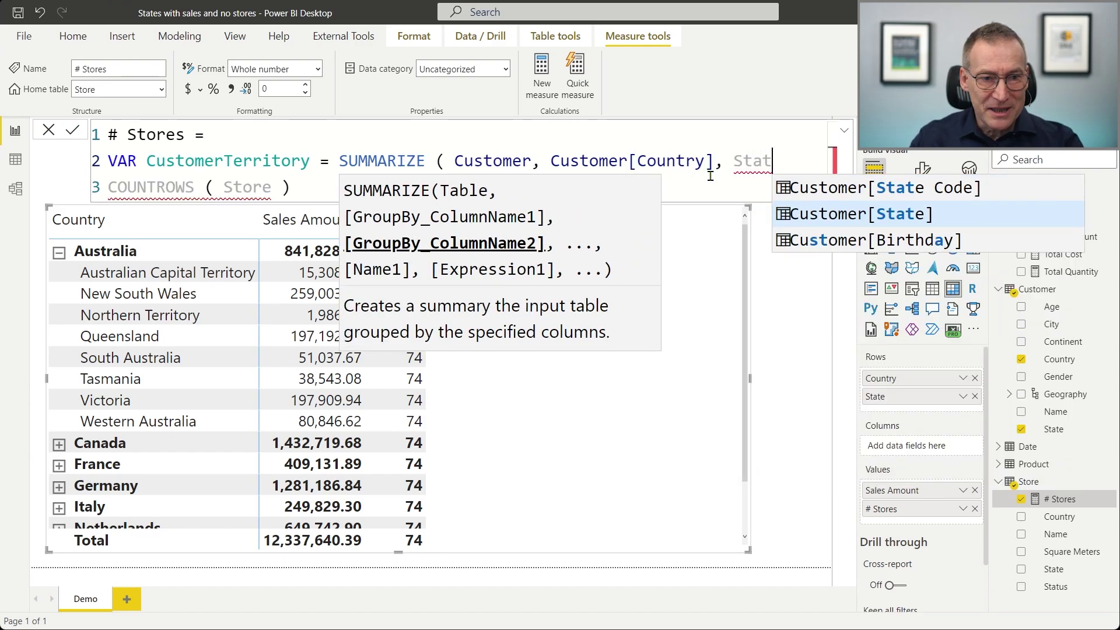
pyautogui.press('Tab')
pyautogui.write(')')
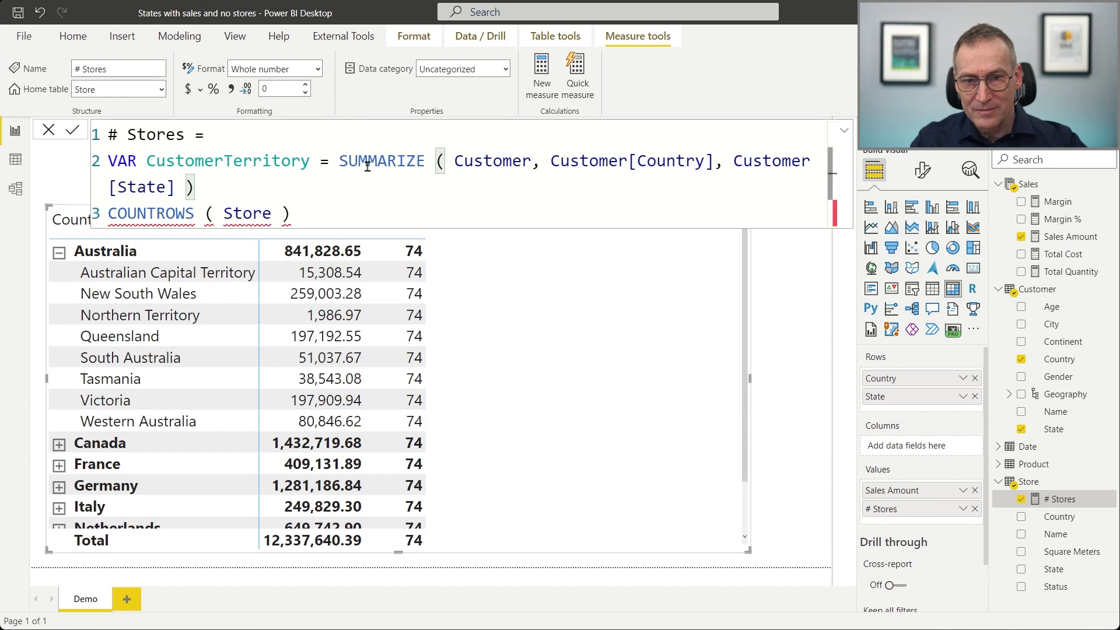
# Put the SUMMARIZE expression on its own indented line beneath the CustomerTerritory declaration.
pyautogui.click(338, 166)
pyautogui.press('Return')
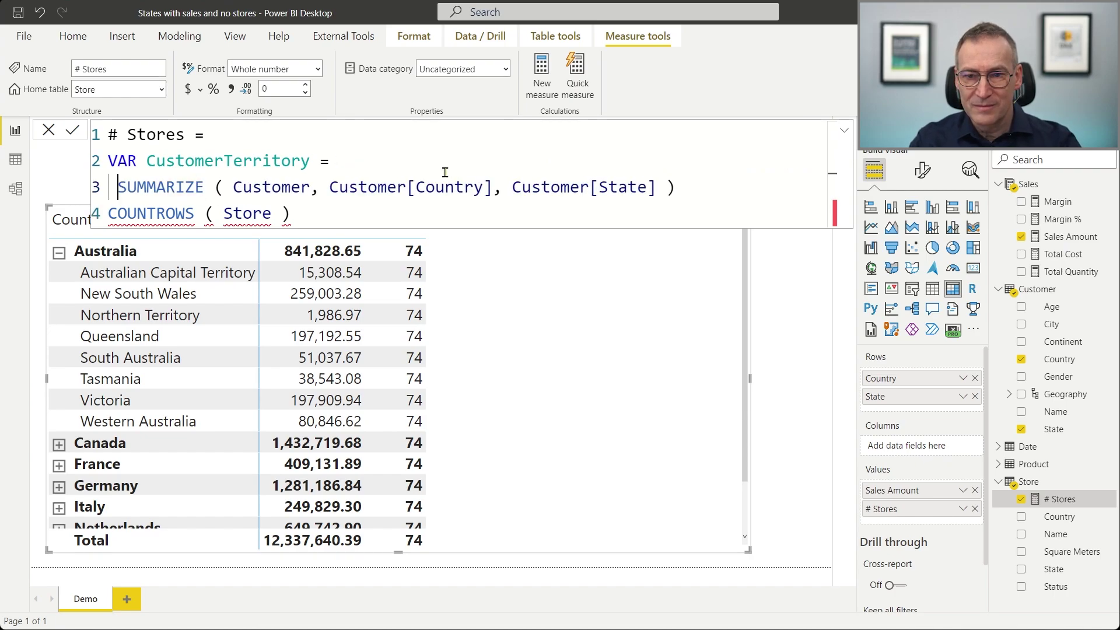
pyautogui.press('Up')
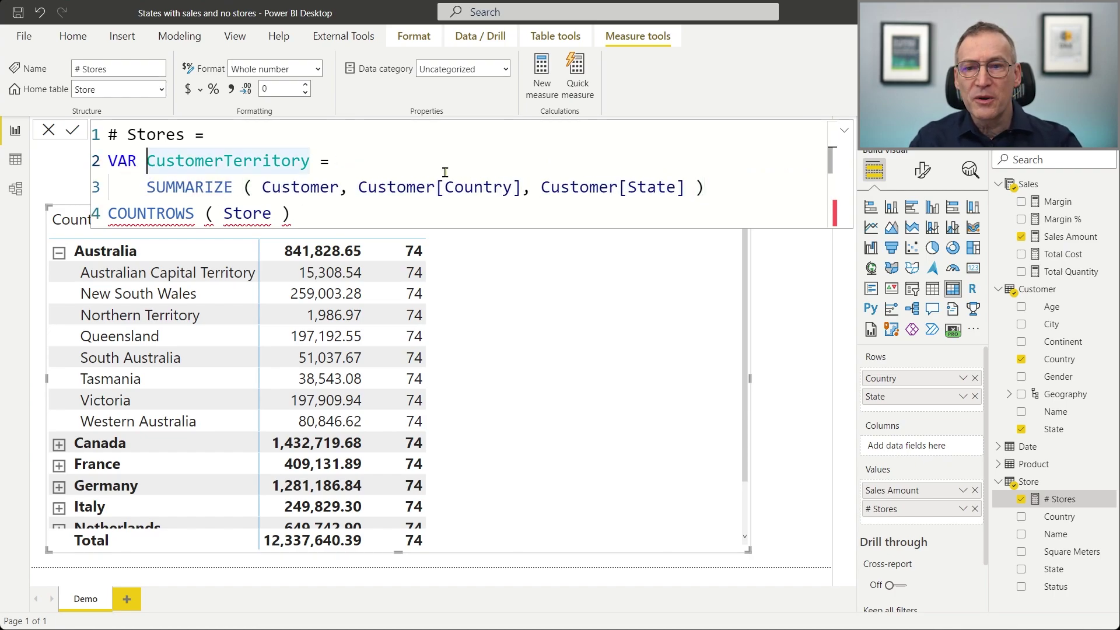
pyautogui.hotkey('ctrl', 'shift', 'Right')
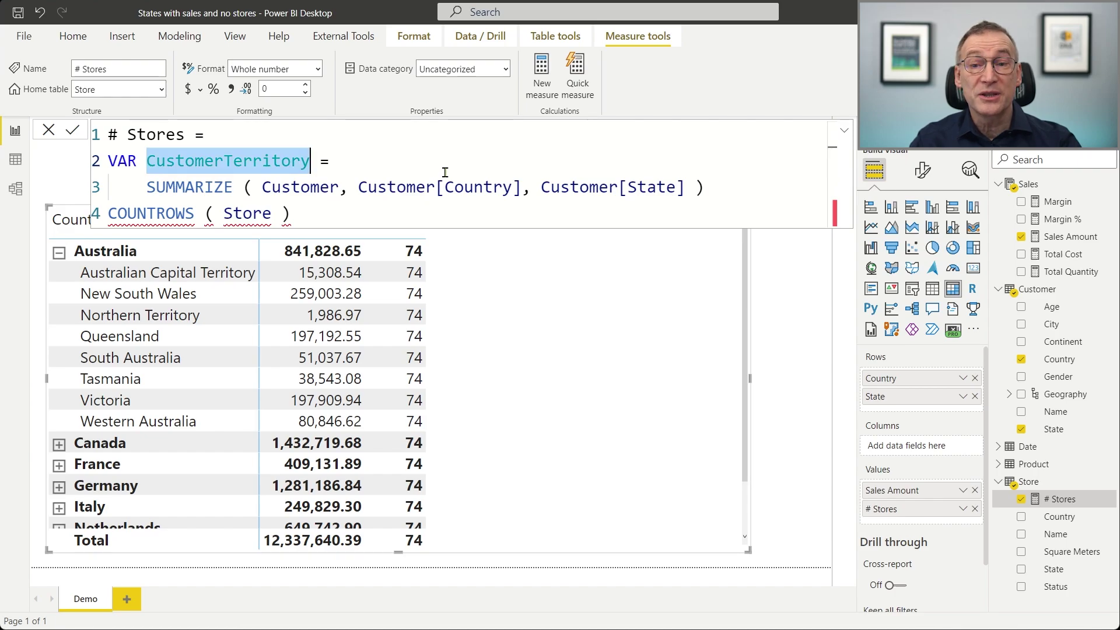
pyautogui.hotkey('ctrl', 'End')
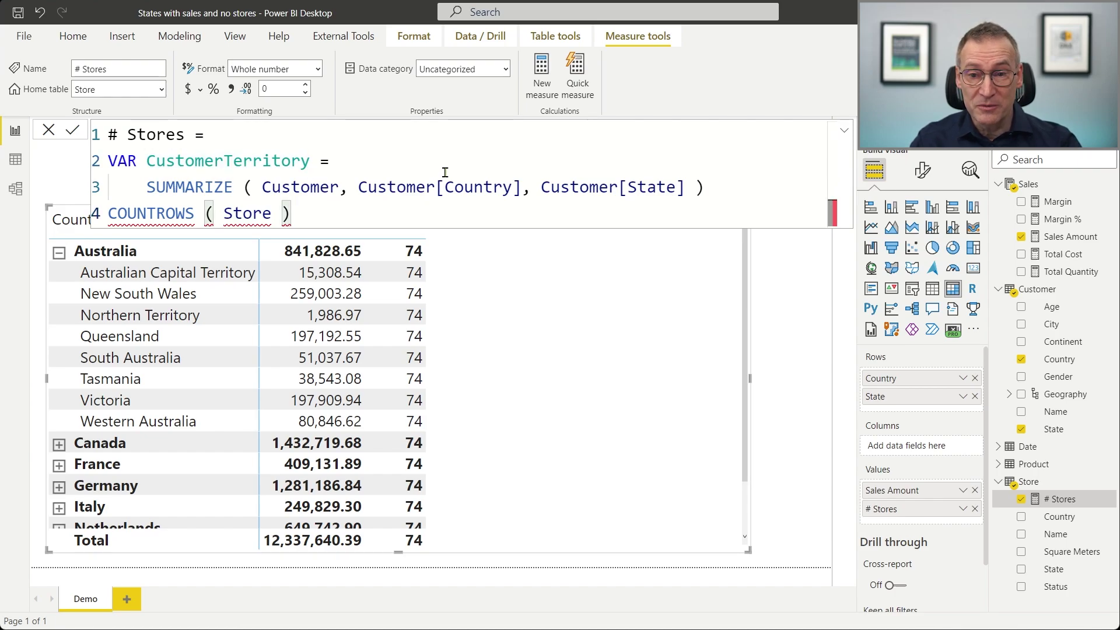
# Declare a second variable named Result below the SUMMARIZE line, with COUNTROWS ( Store ) as its indented expression.
pyautogui.press('Up')
pyautogui.press('End')
pyautogui.press('Return')
pyautogui.write('StoreLocations,')
pyautogui.hotkey('shift', 'Home')
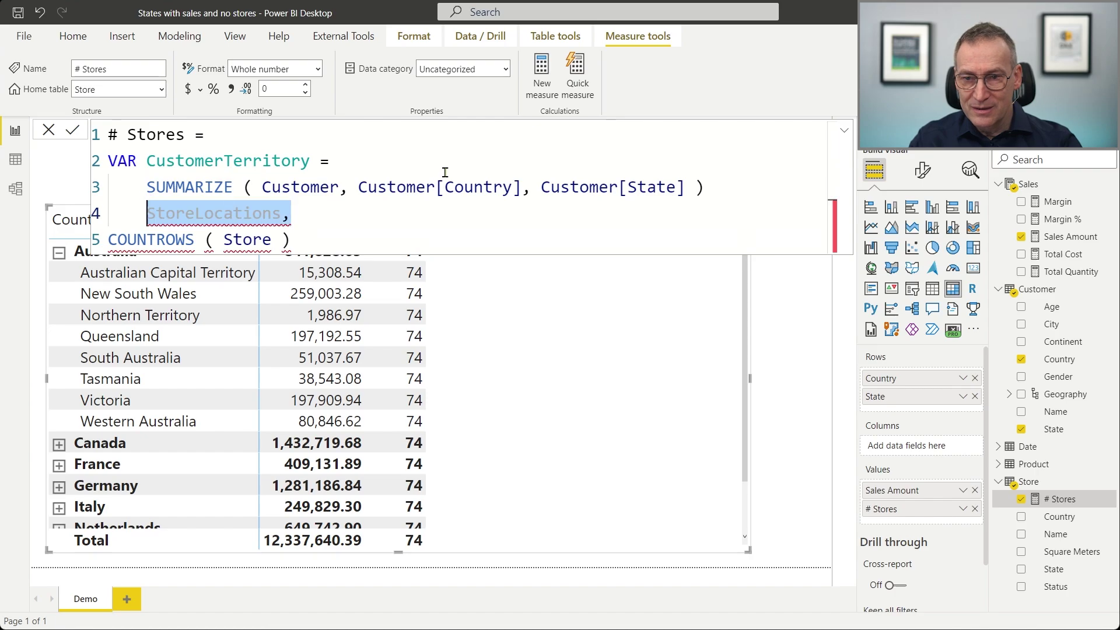
pyautogui.hotkey('shift', 'Home')
pyautogui.write('VAR ')
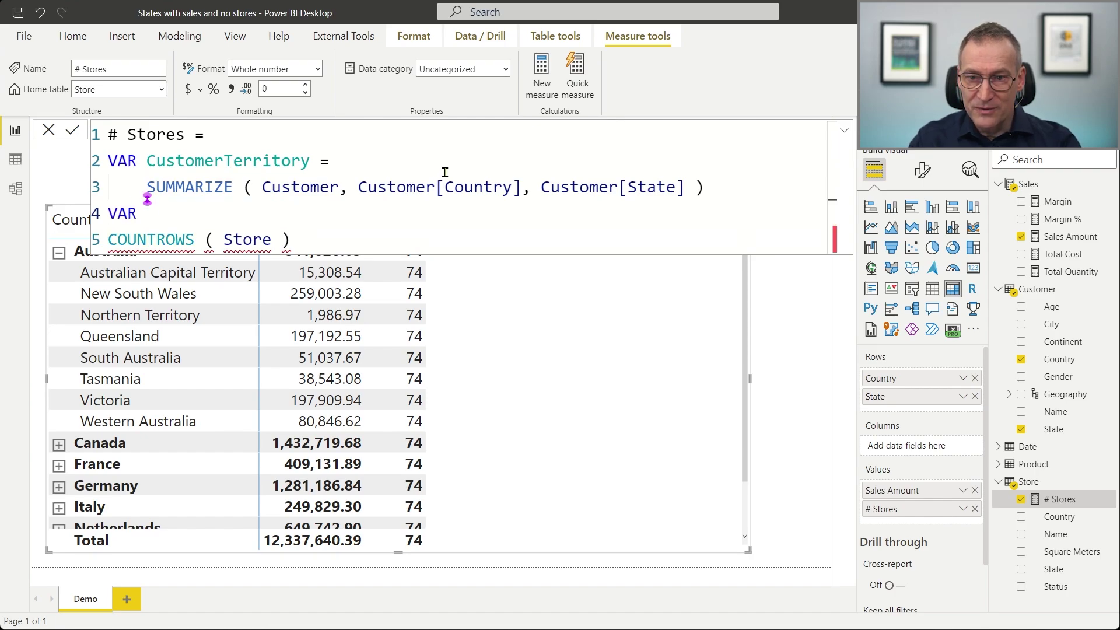
pyautogui.write('Result =')
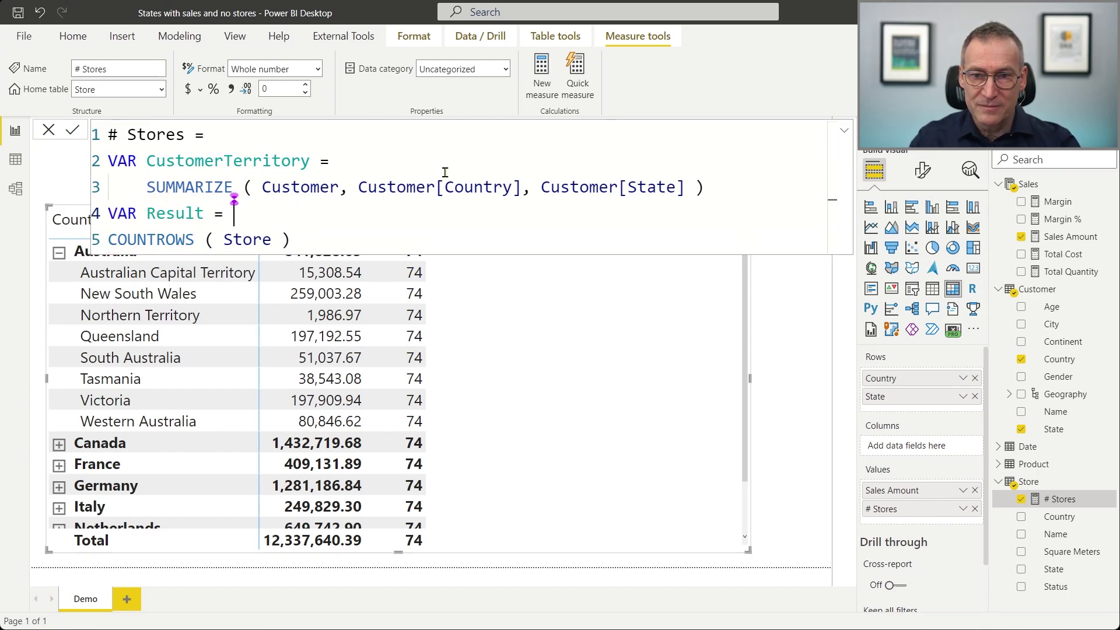
pyautogui.press('Right')
pyautogui.press('Tab')
pyautogui.press('End')
# End the measure formula with RETURN and the Result variable on an indented line below it.
pyautogui.press('Return')
pyautogui.hotkey('shift', 'Home')
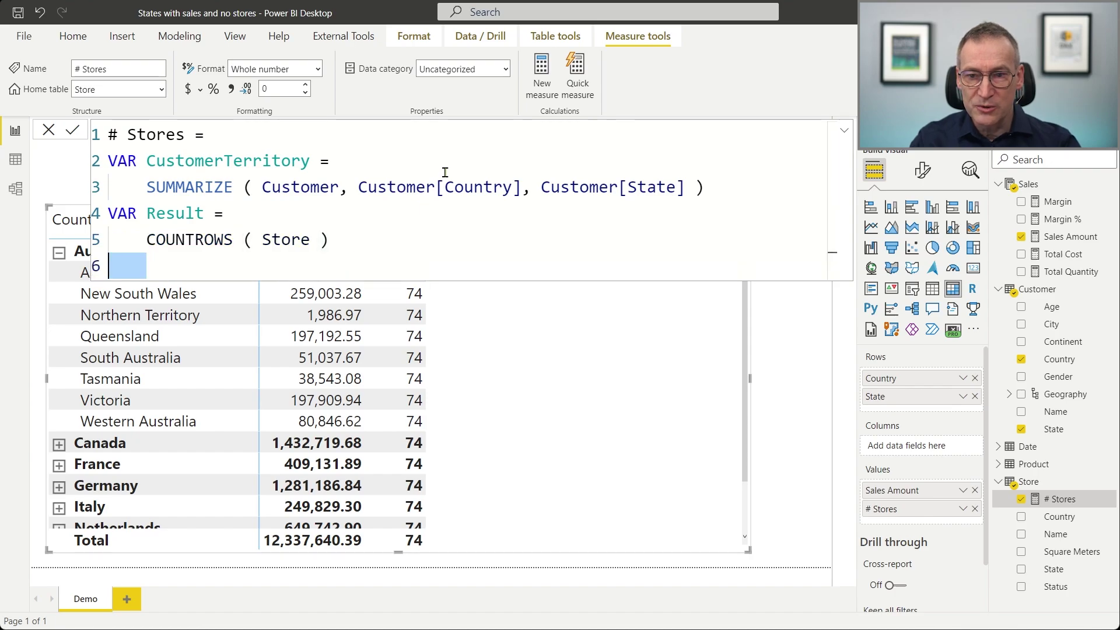
pyautogui.write('RETURN')
pyautogui.press('Return')
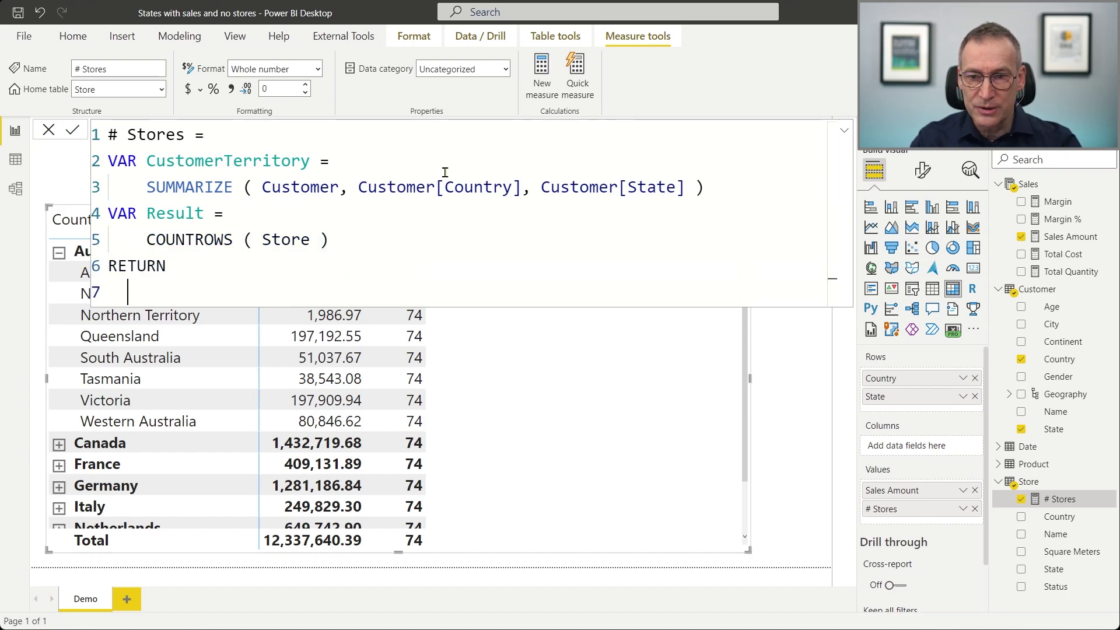
pyautogui.write('Result')
pyautogui.press('Escape')
pyautogui.press('Up')
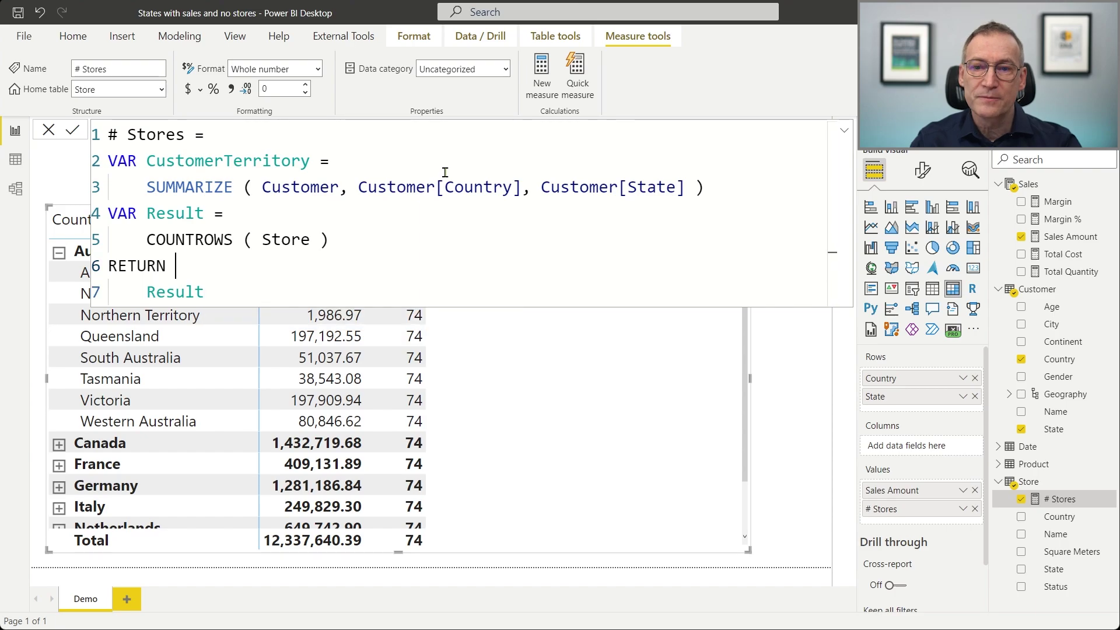
# Review the COUNTROWS ( Store ) expression against the CustomerTerritory variable in the measure formula.
pyautogui.press('Left')
pyautogui.press('Up')
pyautogui.press('Left')
pyautogui.hotkey('shift', 'End')
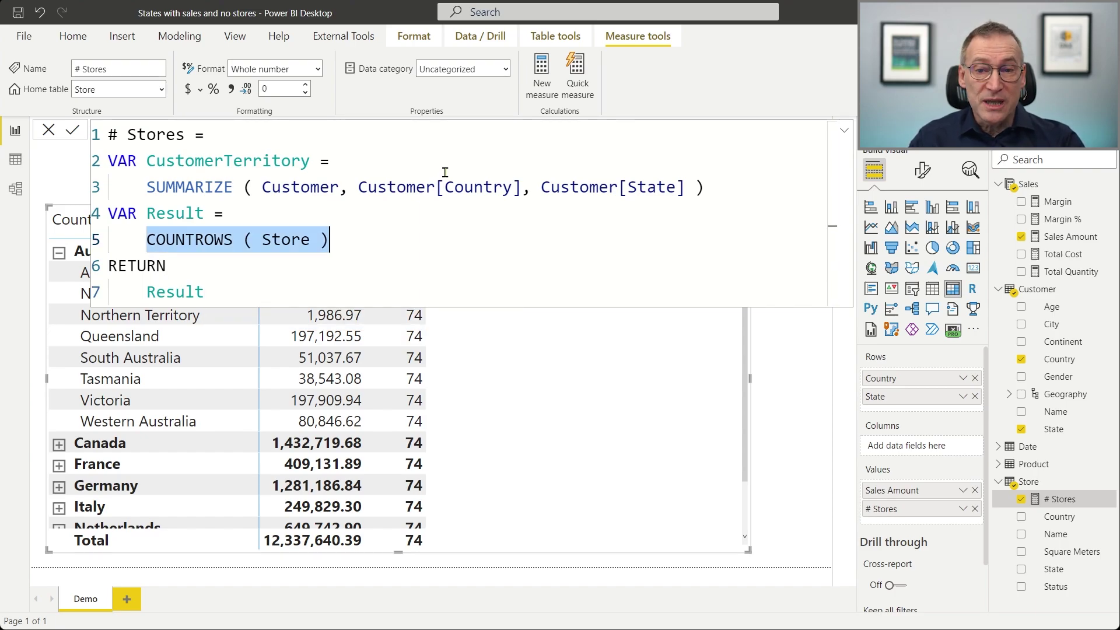
pyautogui.press('Left')
pyautogui.press('Up')
pyautogui.press('Up')
pyautogui.press('Up')
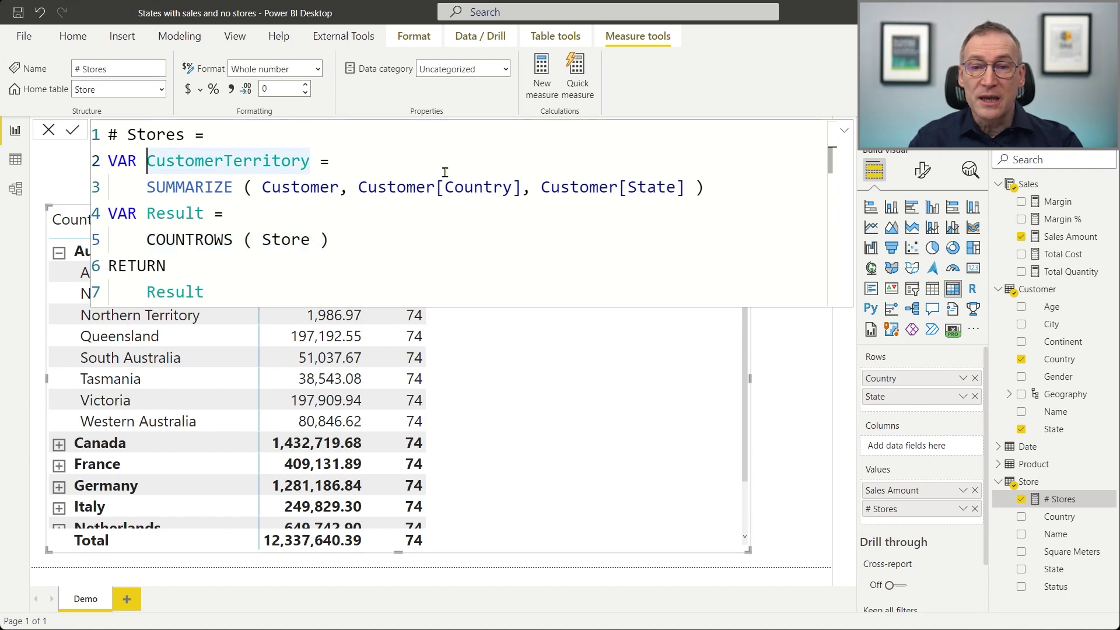
pyautogui.press('Down')
pyautogui.press('Down')
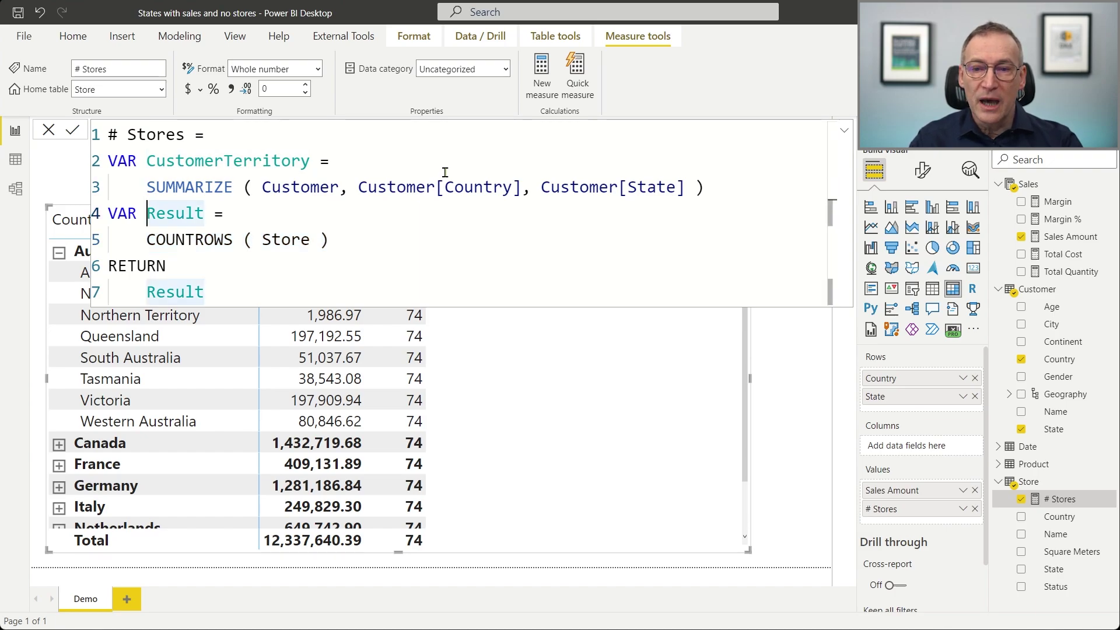
# Open a CALCULATE call in the Result variable, with COUNTROWS ( Store ) indented as its first argument and followed by a comma.
pyautogui.press('End')
pyautogui.press('Up')
pyautogui.press('Up')
pyautogui.press('Down')
pyautogui.press('Down')
pyautogui.press('Return')
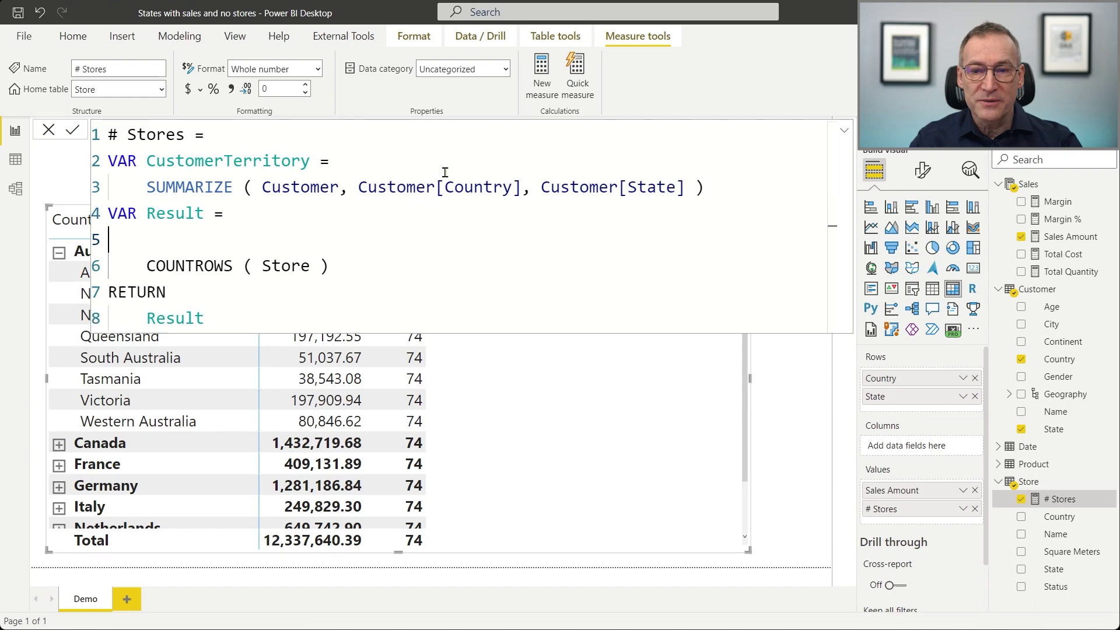
pyautogui.write('CALCULATE (')
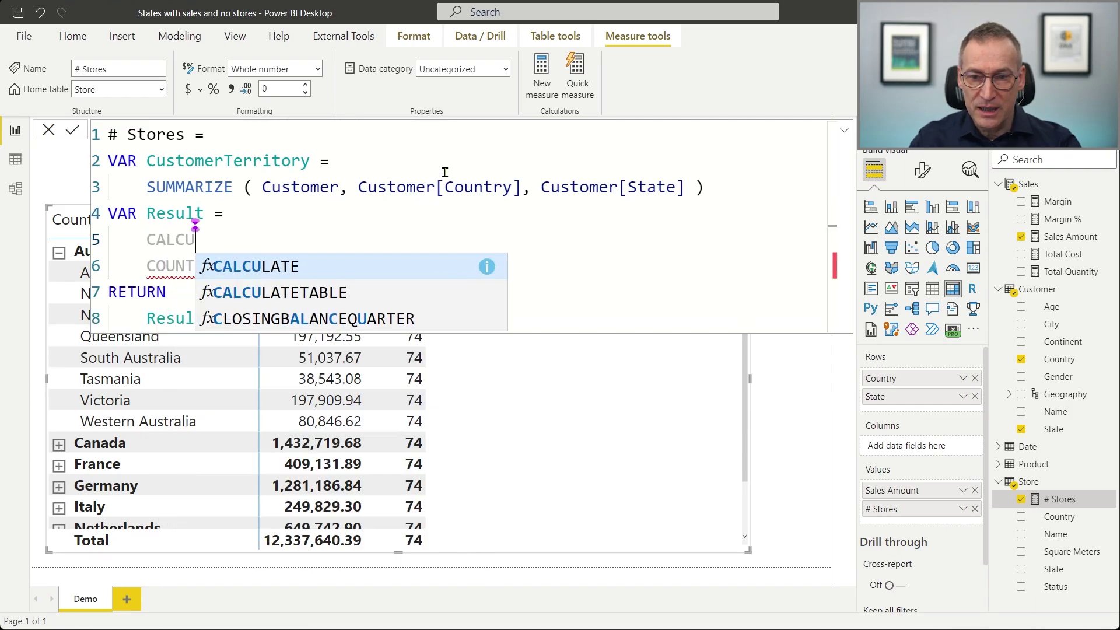
pyautogui.press('Down')
pyautogui.press('Home')
pyautogui.press('Tab')
pyautogui.press('End')
pyautogui.write(',')
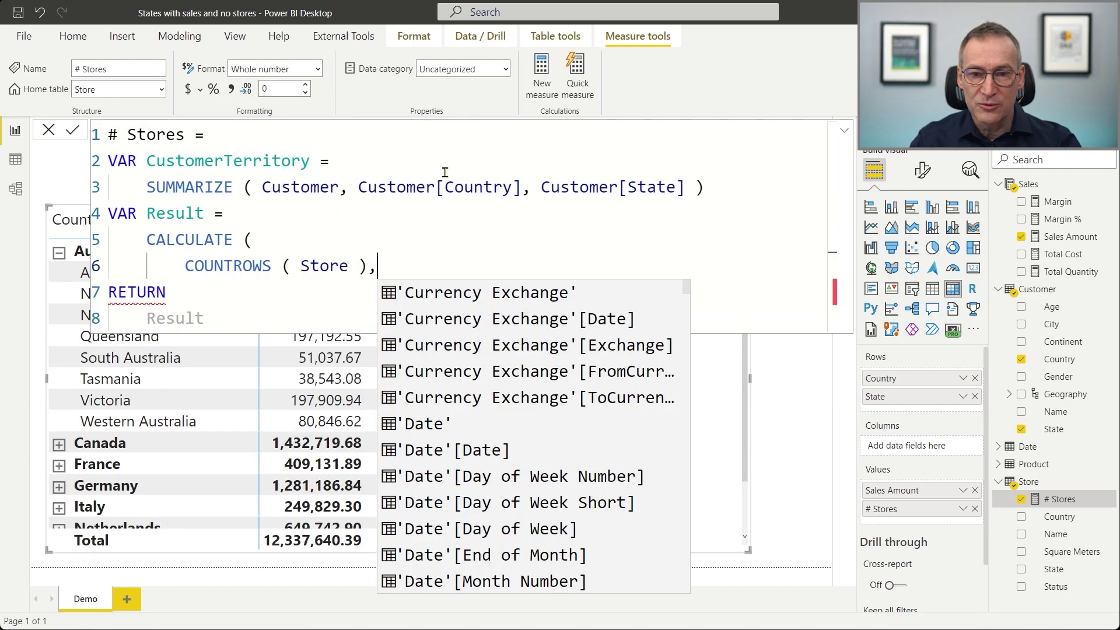
# Add CustomerTerritory as the CALCULATE filter argument on its own line and close the call on the line below.
pyautogui.press('Return')
pyautogui.write('Cus')
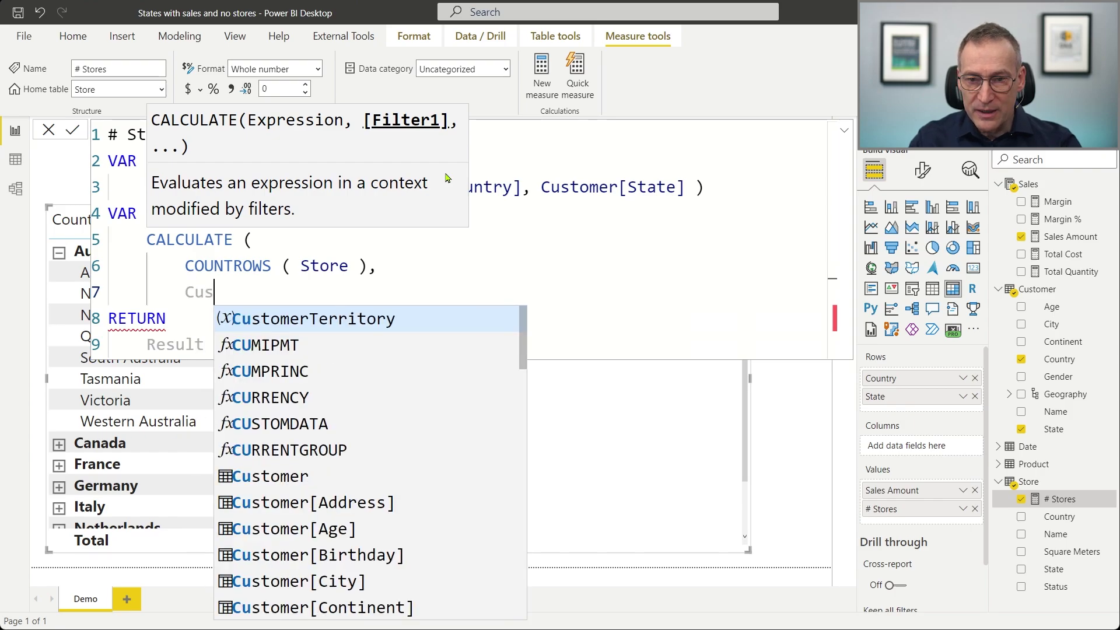
pyautogui.press('Tab')
pyautogui.press('Return')
pyautogui.write(')')
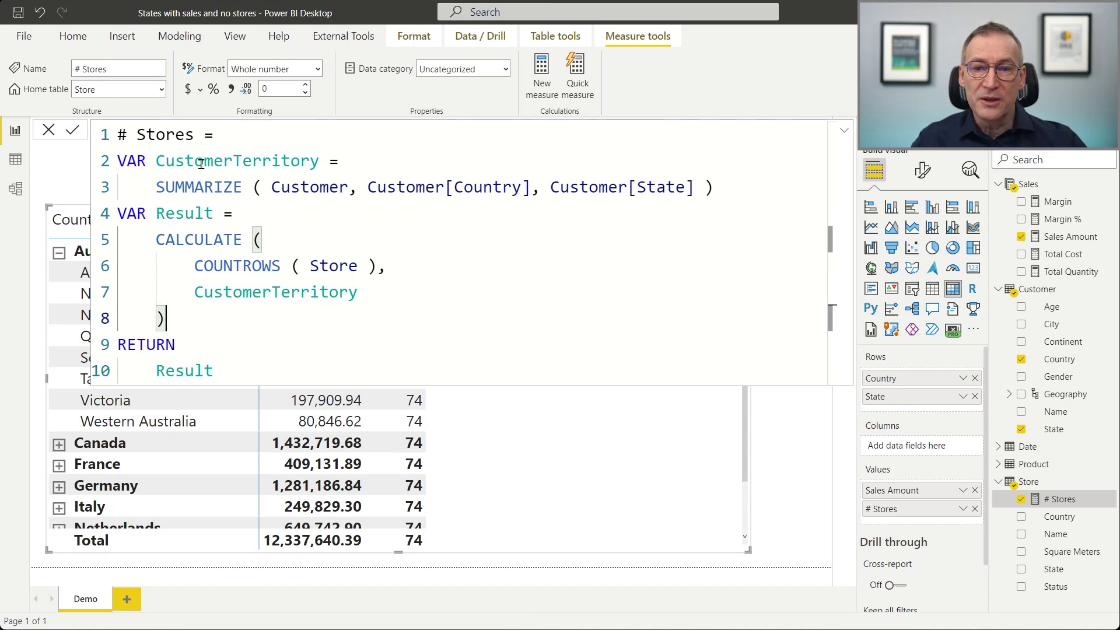
# Examine how the CustomerTerritory filter, built from Customer columns, relates to the Store table counted in CALCULATE.
pyautogui.click(165, 163)
pyautogui.moveTo(165, 164); pyautogui.dragTo(225, 161)
pyautogui.doubleClick(329, 189)
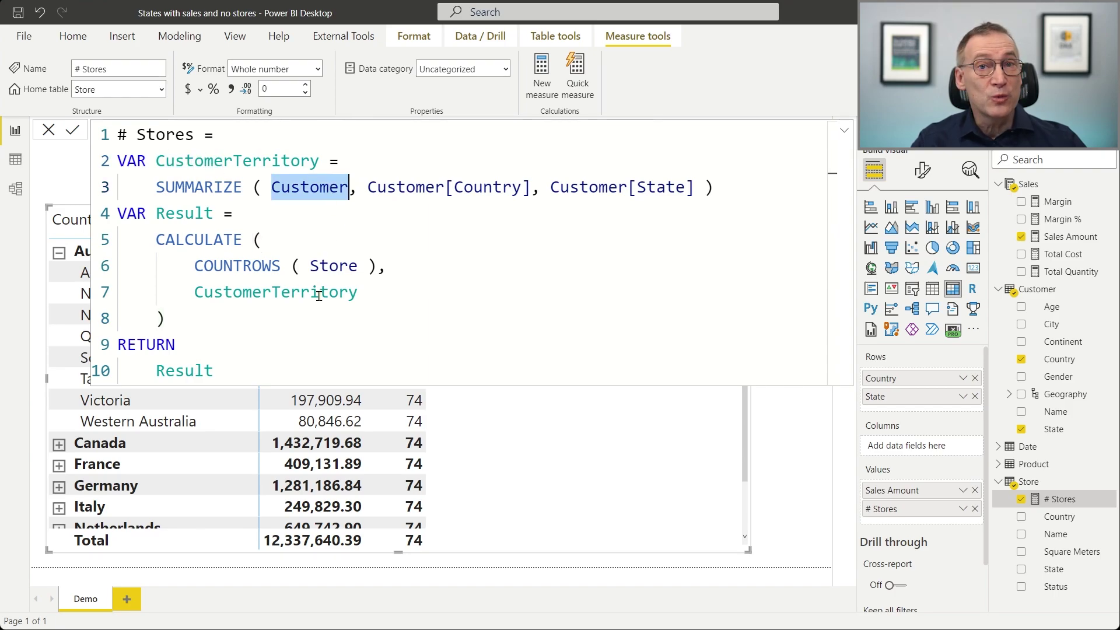
pyautogui.moveTo(310, 267); pyautogui.dragTo(359, 268)
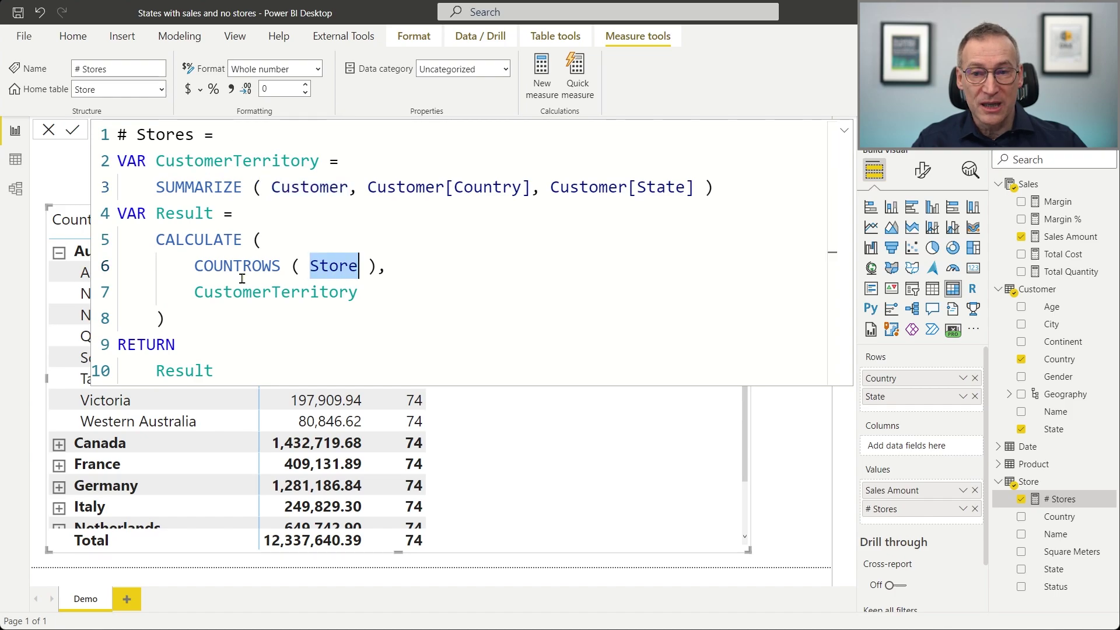
pyautogui.click(242, 323)
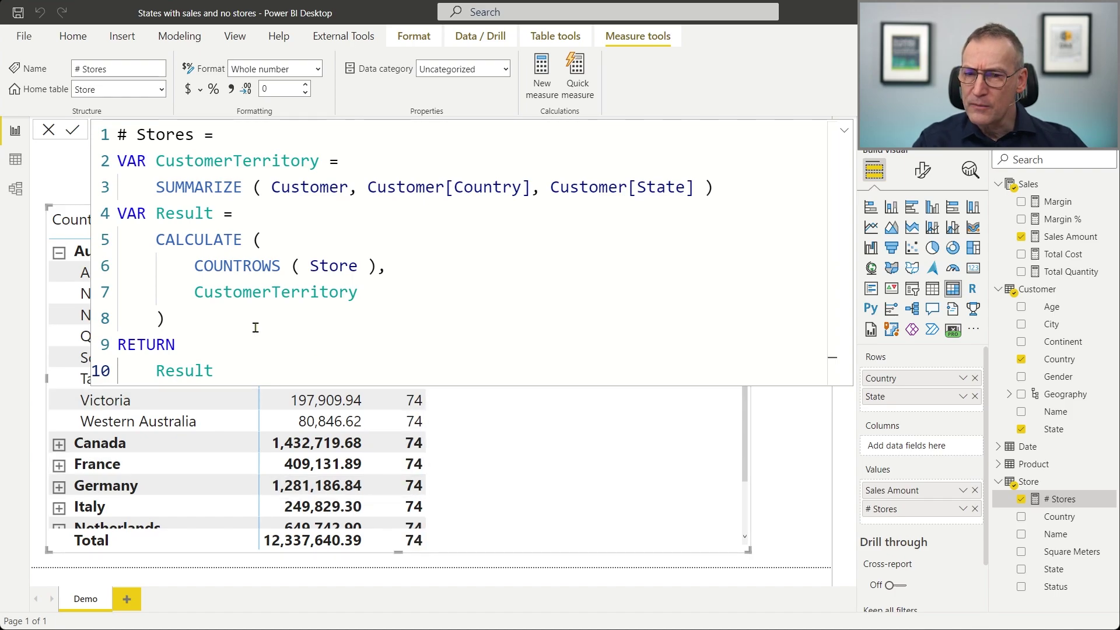
pyautogui.moveTo(196, 296); pyautogui.dragTo(367, 293)
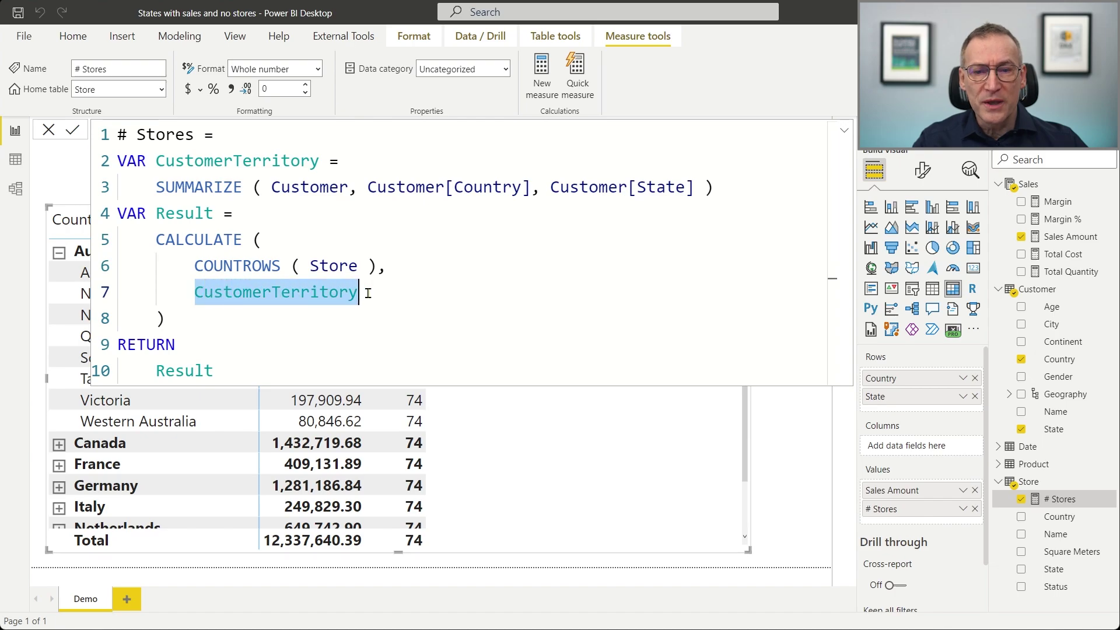
pyautogui.doubleClick(288, 184)
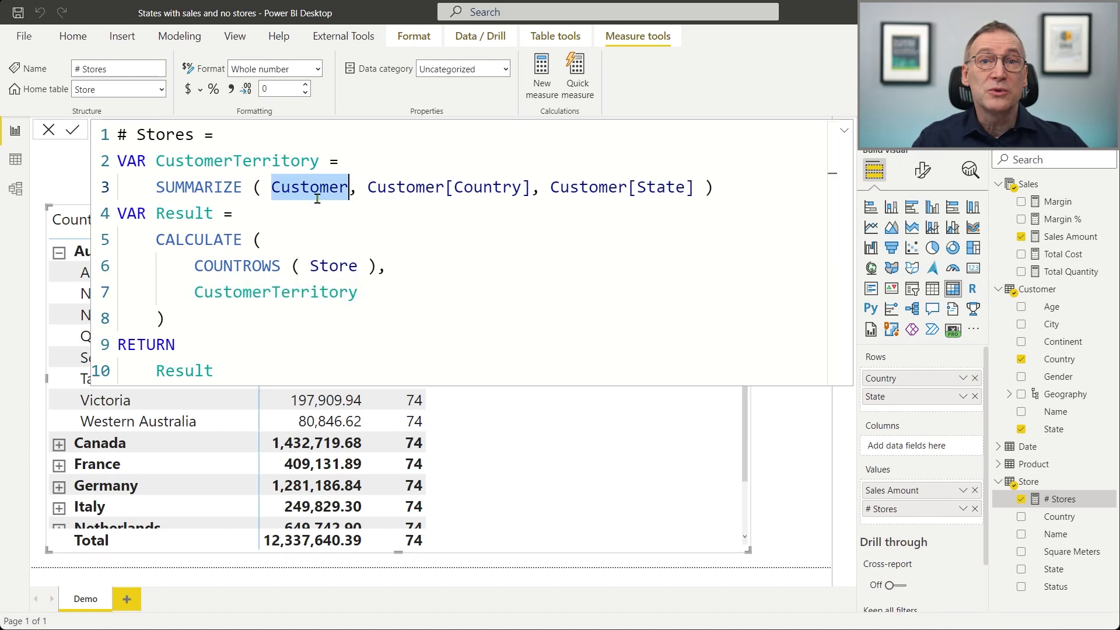
# Declare a new variable named StoreTerritory on a line between the SUMMARIZE expression and the Result variable.
pyautogui.click(744, 188)
pyautogui.hotkey('shift', 'Return')
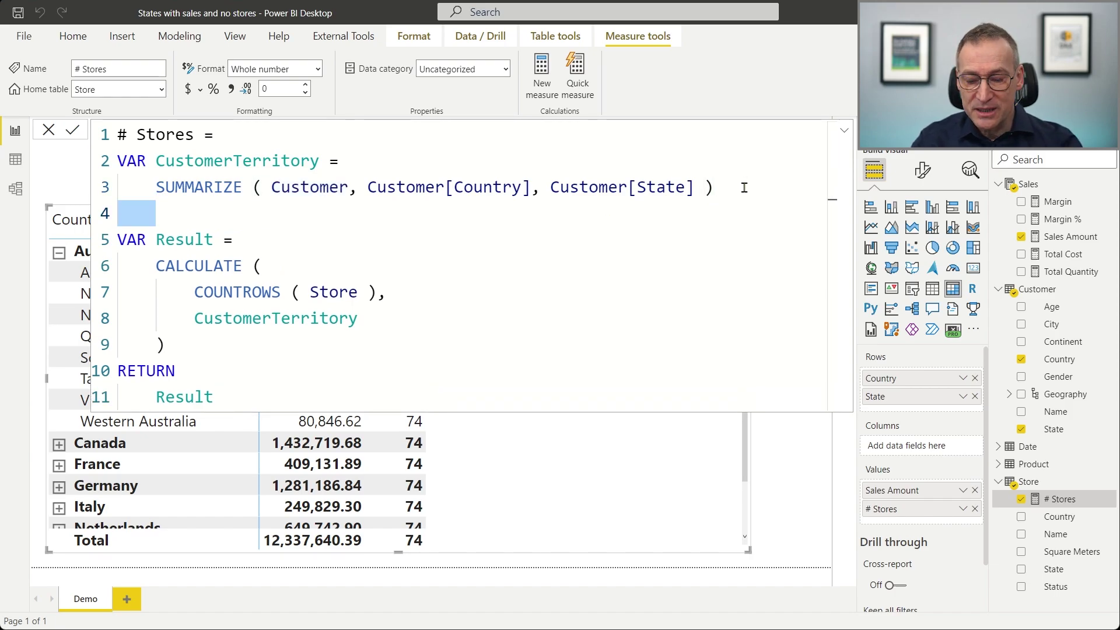
pyautogui.press('BackSpace')
pyautogui.write('VAR ')
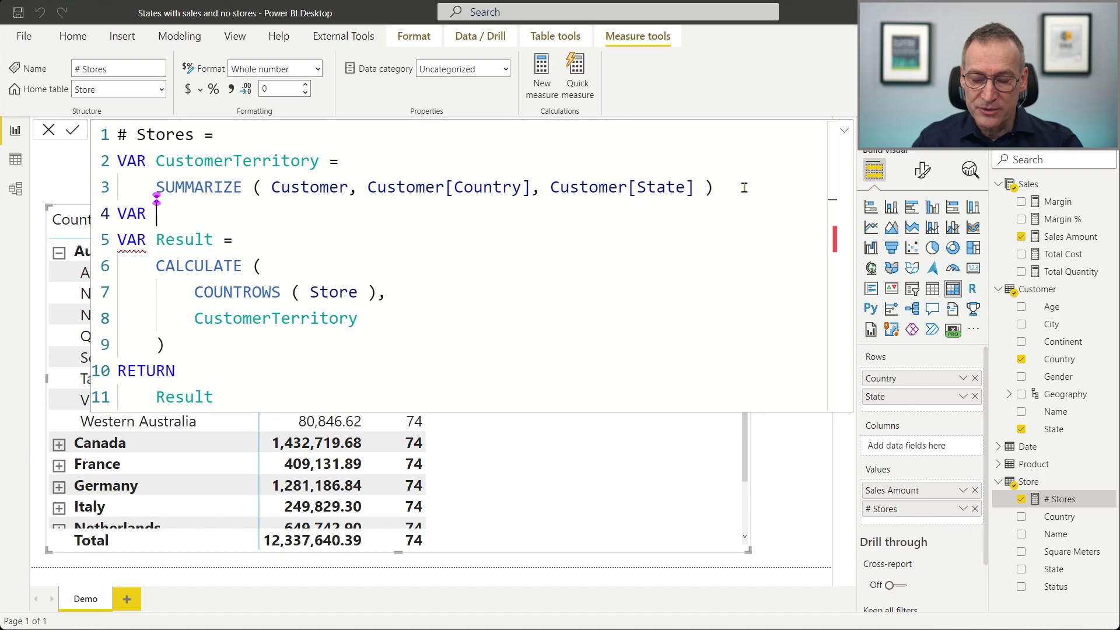
pyautogui.write('Store ')
pyautogui.write('erritor')
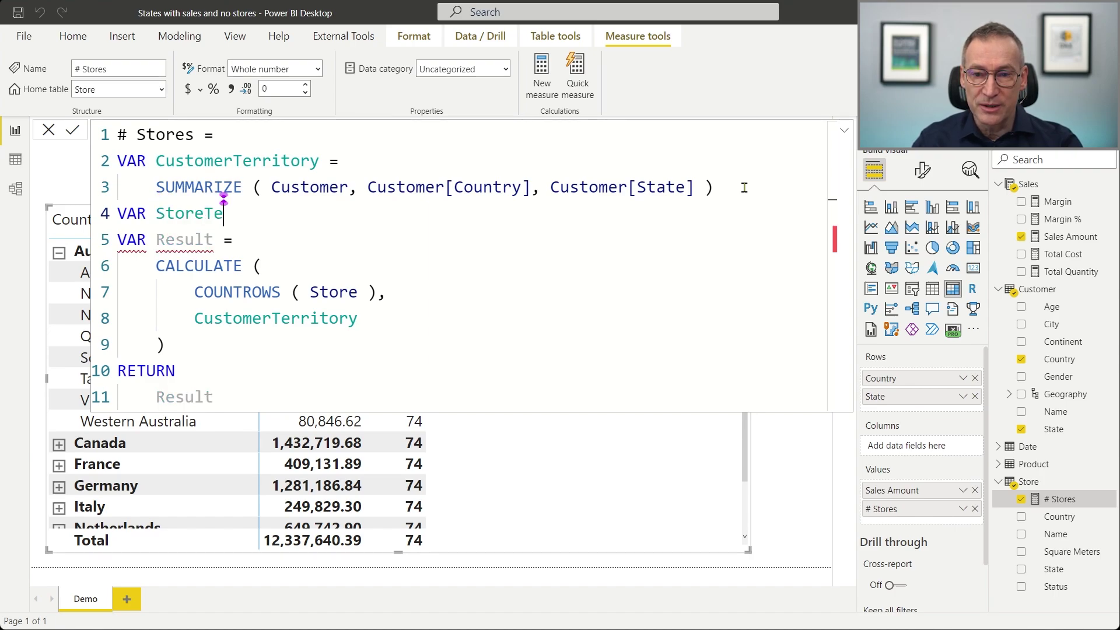
pyautogui.press('BackSpace')
pyautogui.press('BackSpace')
pyautogui.press('BackSpace')
pyautogui.write('tory = ')
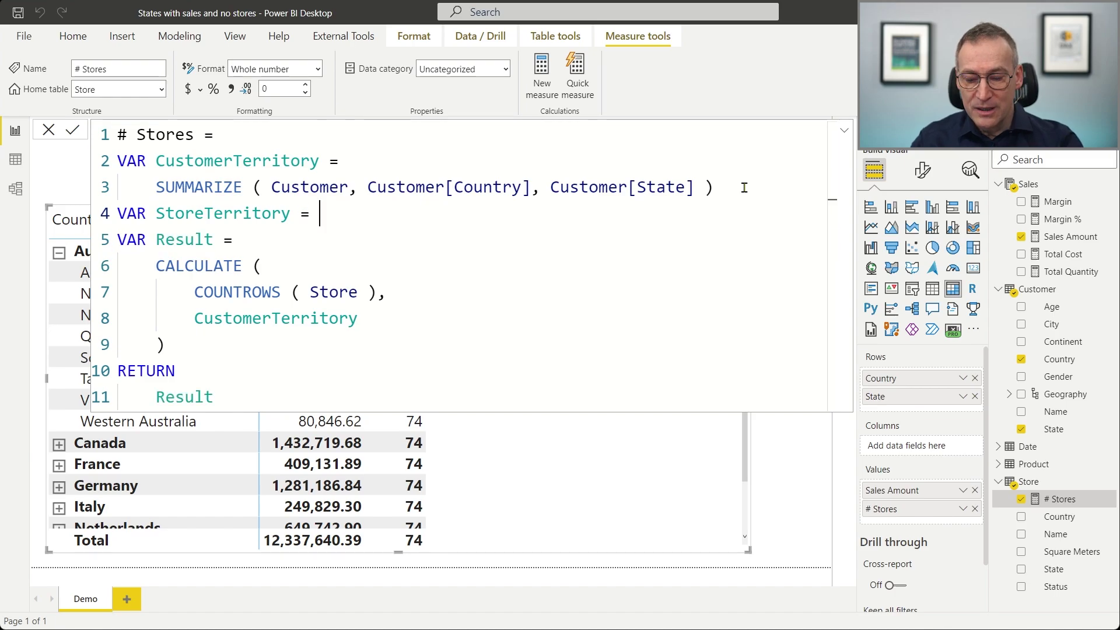
# Begin the StoreTerritory expression on an indented line with TREATAS, using CustomerTerritory as its first argument.
pyautogui.write('TREETA')
pyautogui.hotkey('ctrl', 'Left')
pyautogui.press('Return')
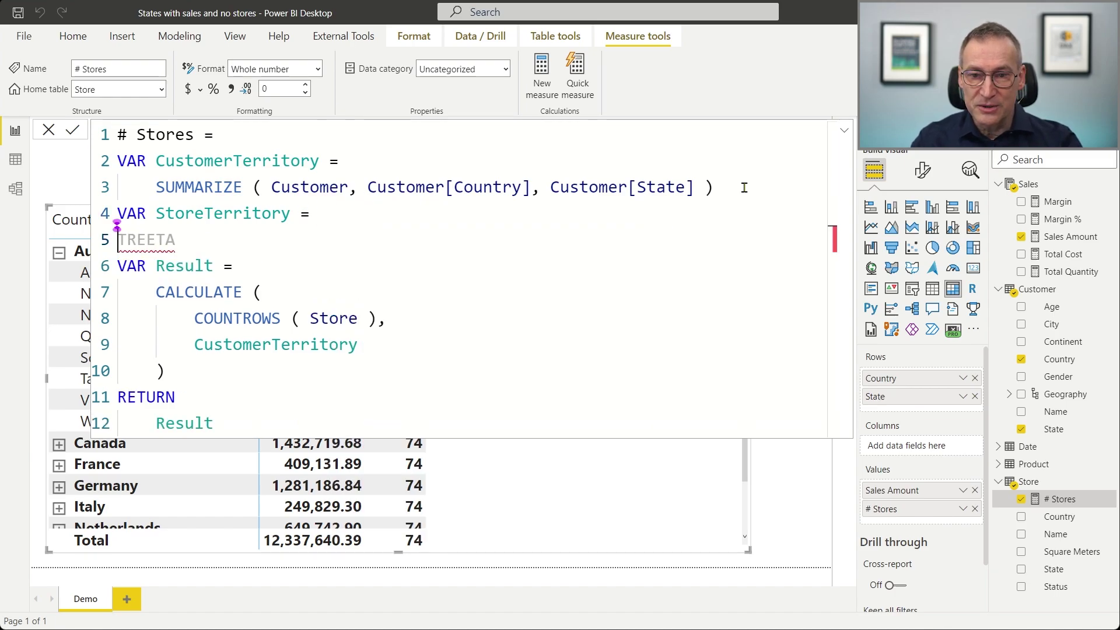
pyautogui.hotkey('shift', 'End')
pyautogui.write('TR')
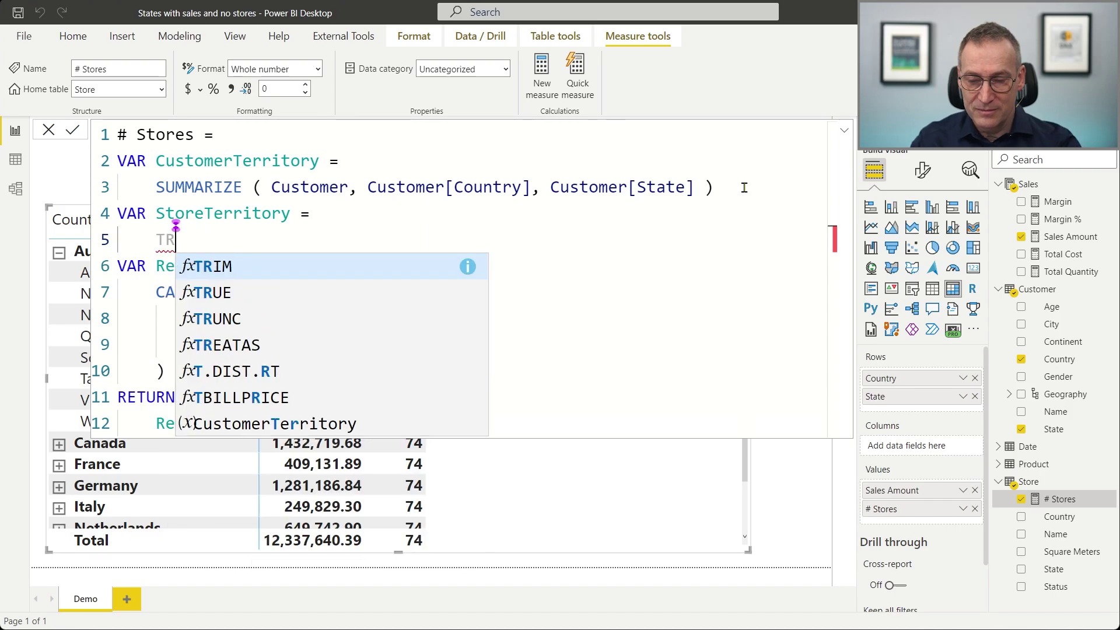
pyautogui.write('EA')
pyautogui.press('Tab')
pyautogui.write('(')
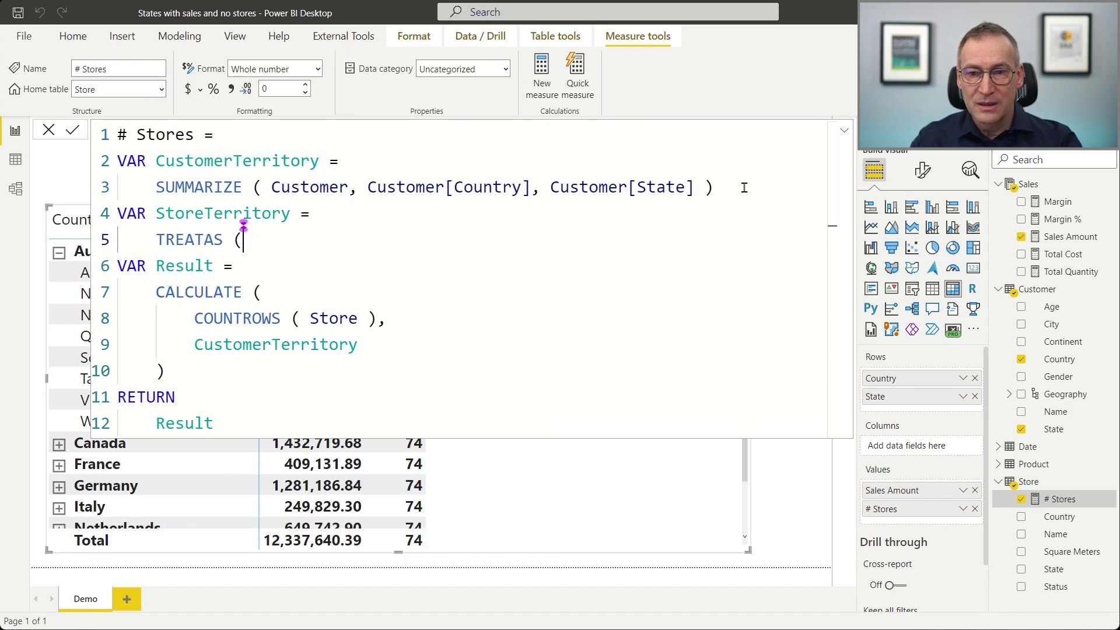
pyautogui.write(' CustomerTerritory,')
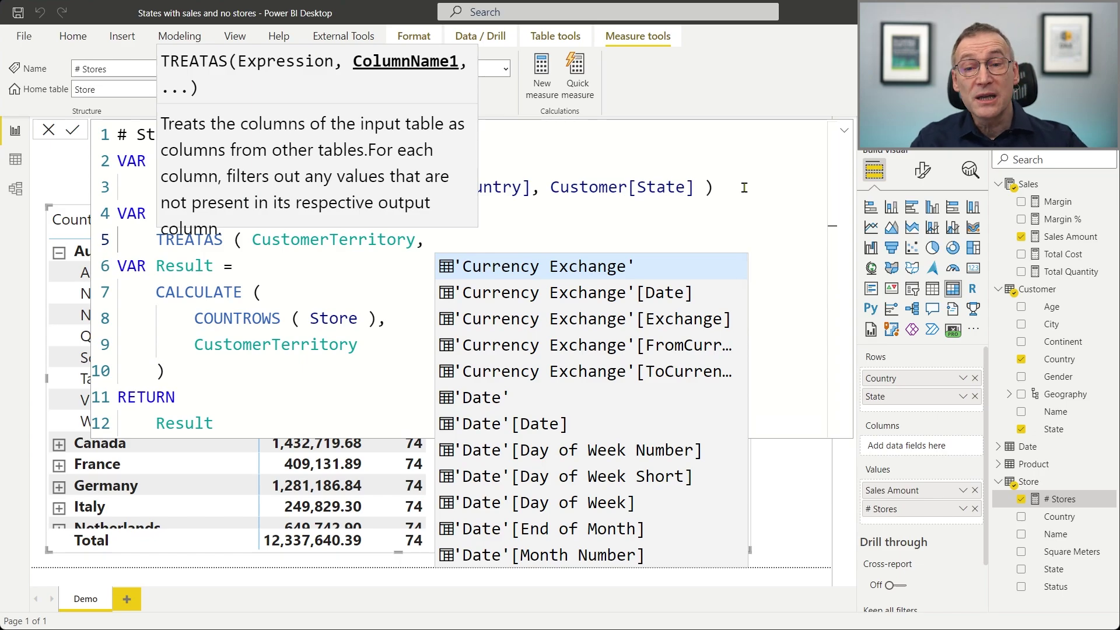
# Add Store[Country] as the first target column of the TREATAS function.
pyautogui.click(295, 382)
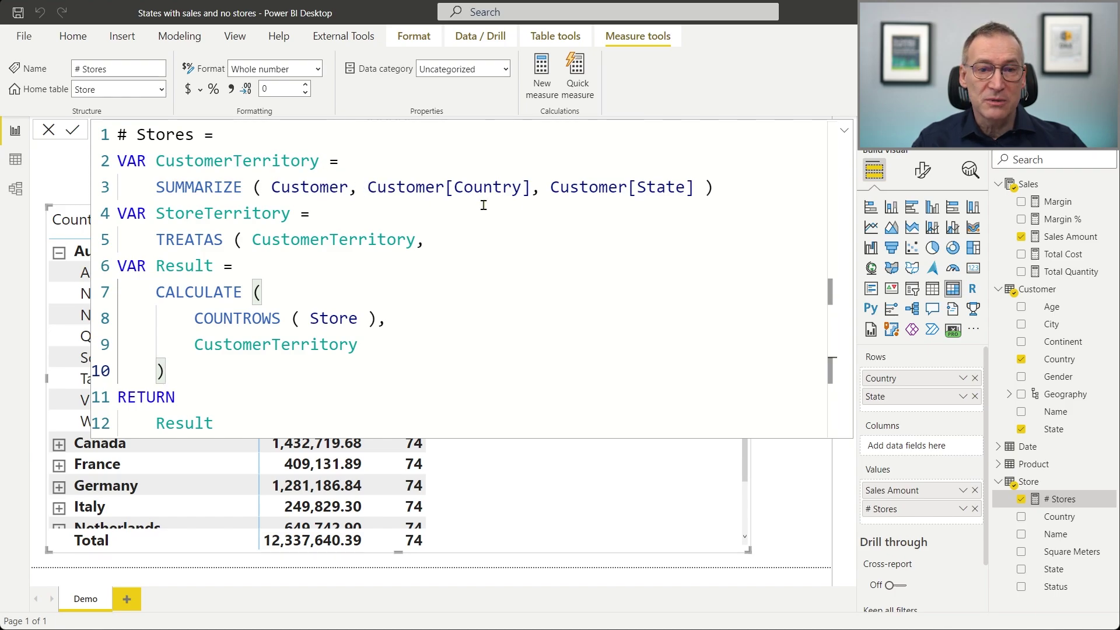
pyautogui.click(455, 242)
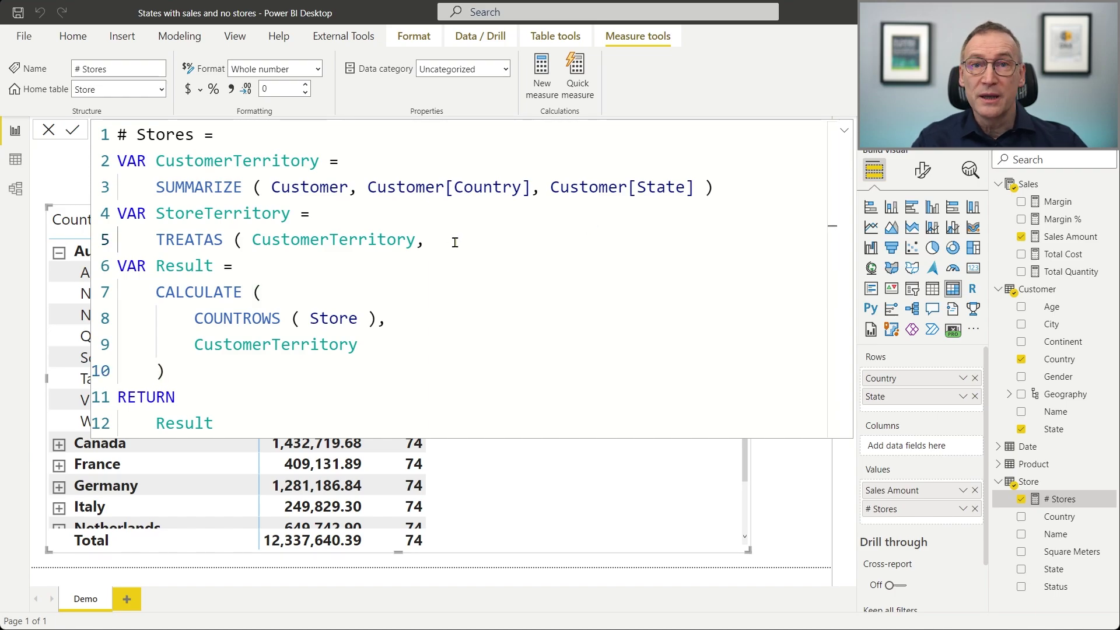
pyautogui.write('Sto')
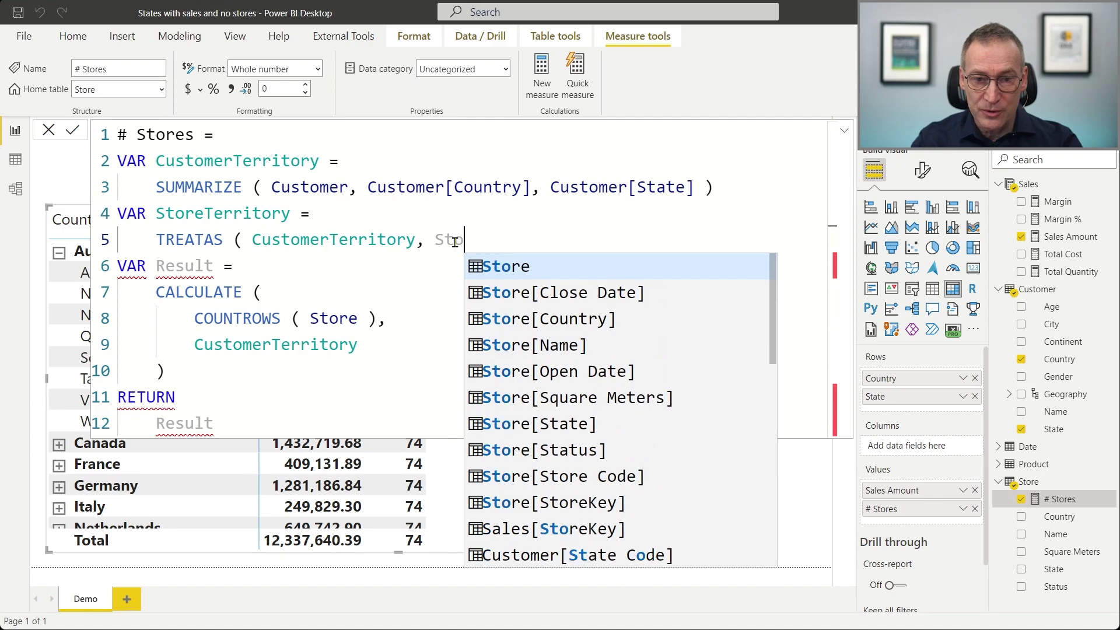
pyautogui.write('re[Cou')
pyautogui.press('Tab')
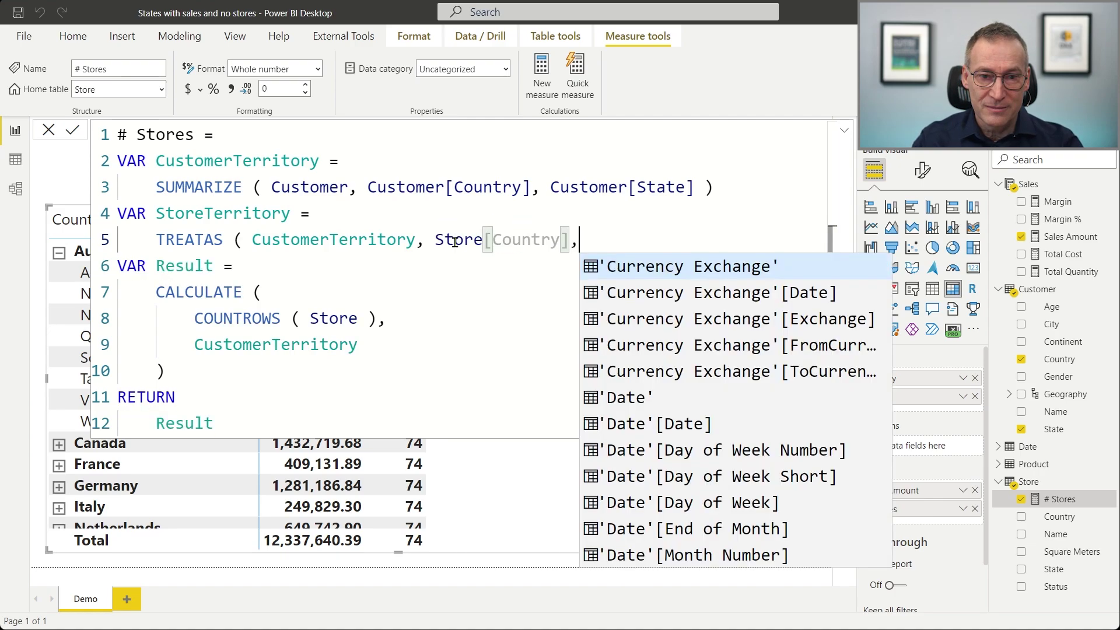
# Add Store[State] as the second target column of TREATAS, correcting any wrongly completed column reference, and close the function.
pyautogui.write(', Store')
pyautogui.press('Tab')
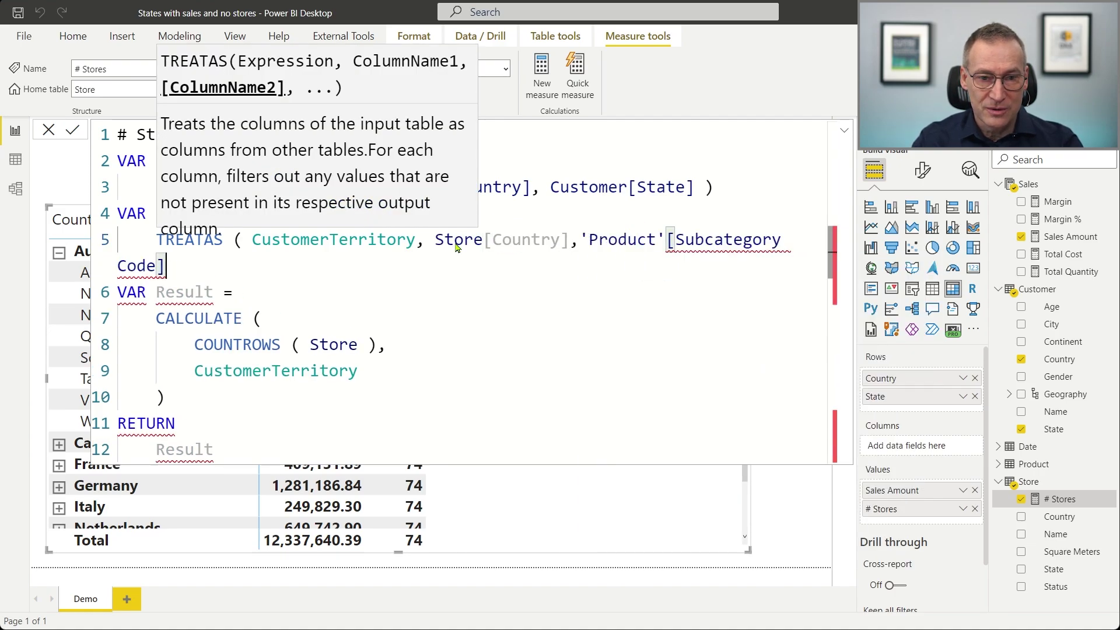
pyautogui.write('[')
pyautogui.hotkey('ctrl', 'shift', 'Left')
pyautogui.hotkey('ctrl', 'shift', 'Left')
pyautogui.hotkey('ctrl', 'shift', 'Left')
pyautogui.hotkey('ctrl', 'shift', 'Left')
pyautogui.hotkey('ctrl', 'shift', 'Left')
pyautogui.hotkey('ctrl', 'shift', 'Left')
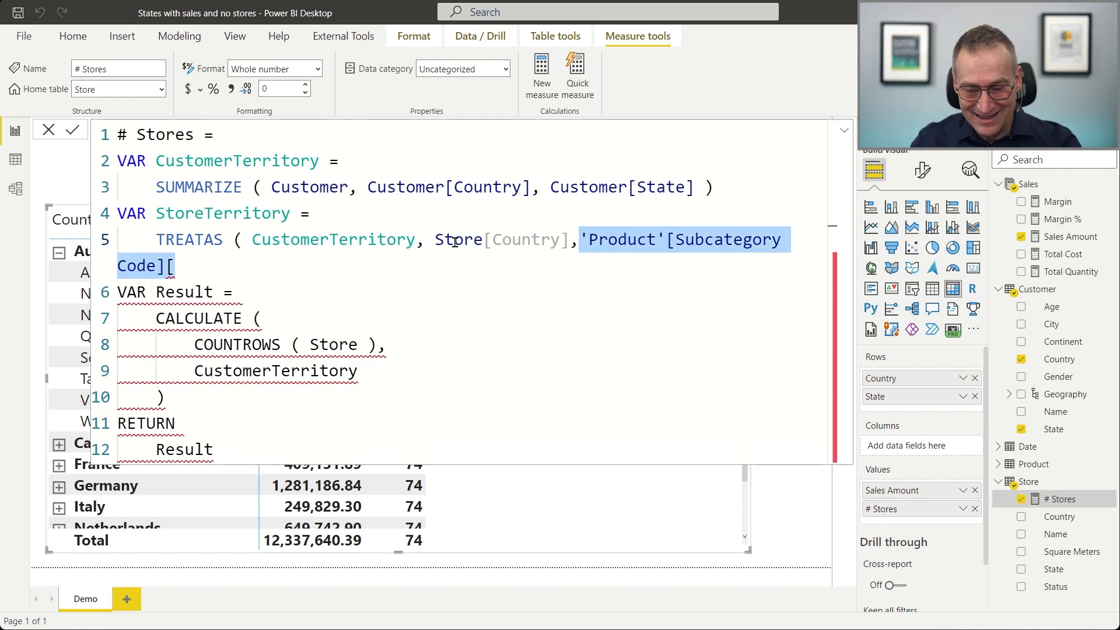
pyautogui.write('Store[')
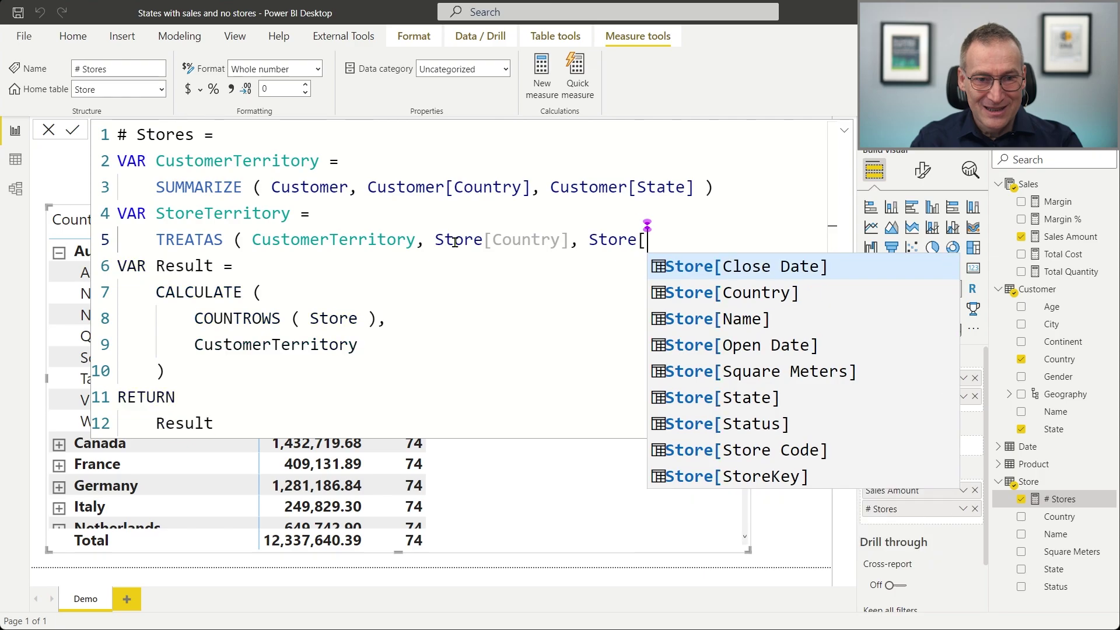
pyautogui.write('St')
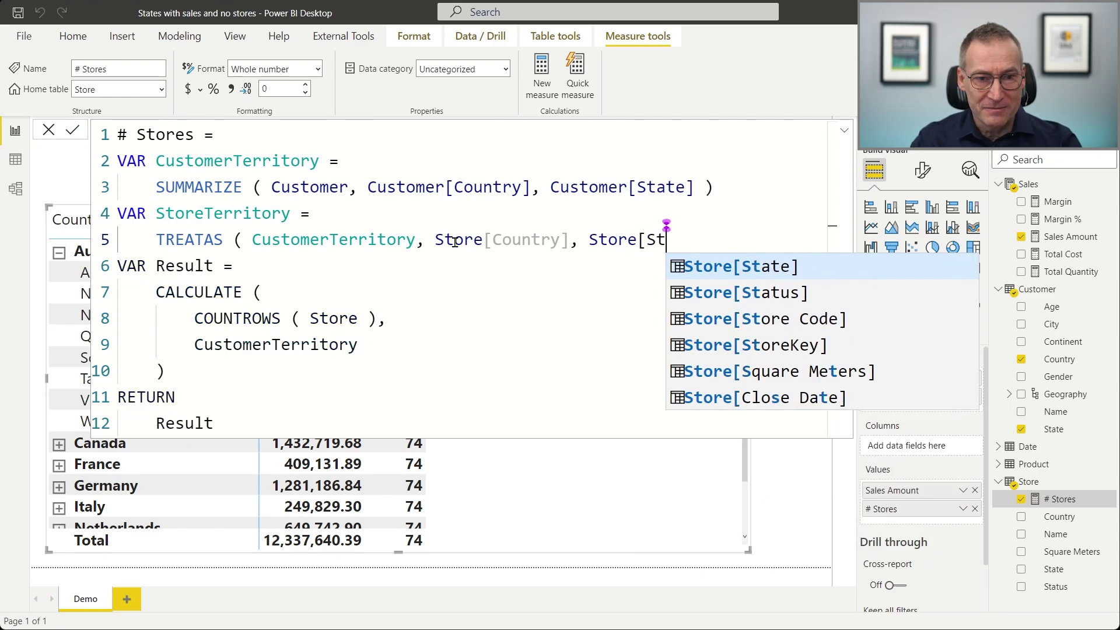
pyautogui.press('Tab')
pyautogui.write(')')
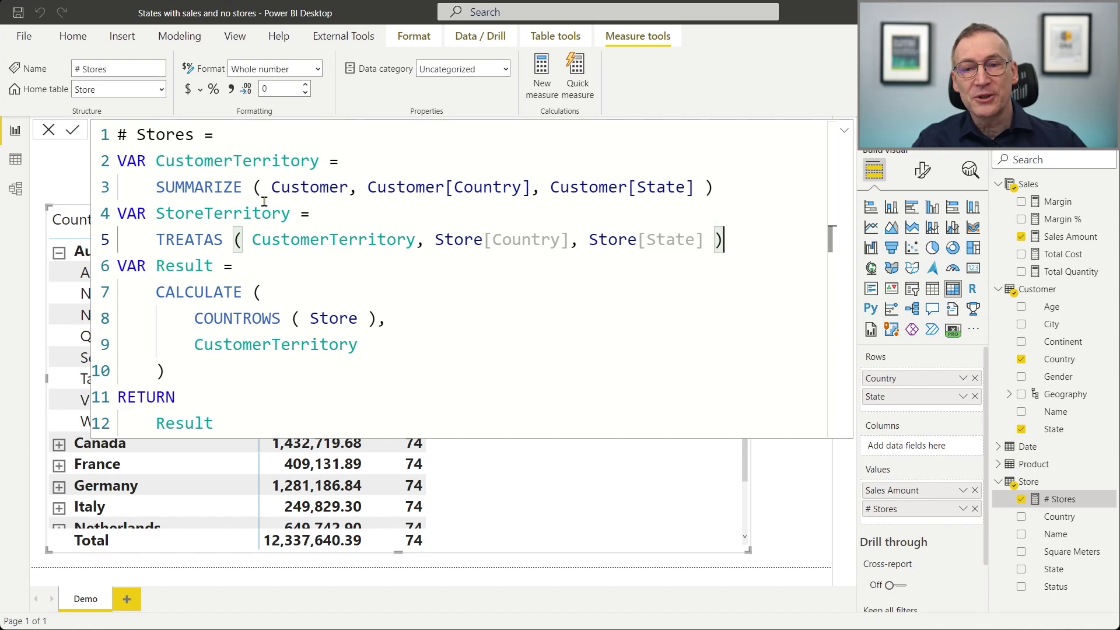
# Replace CustomerTerritory with StoreTerritory as the filter argument of CALCULATE in the Result variable.
pyautogui.click(271, 238)
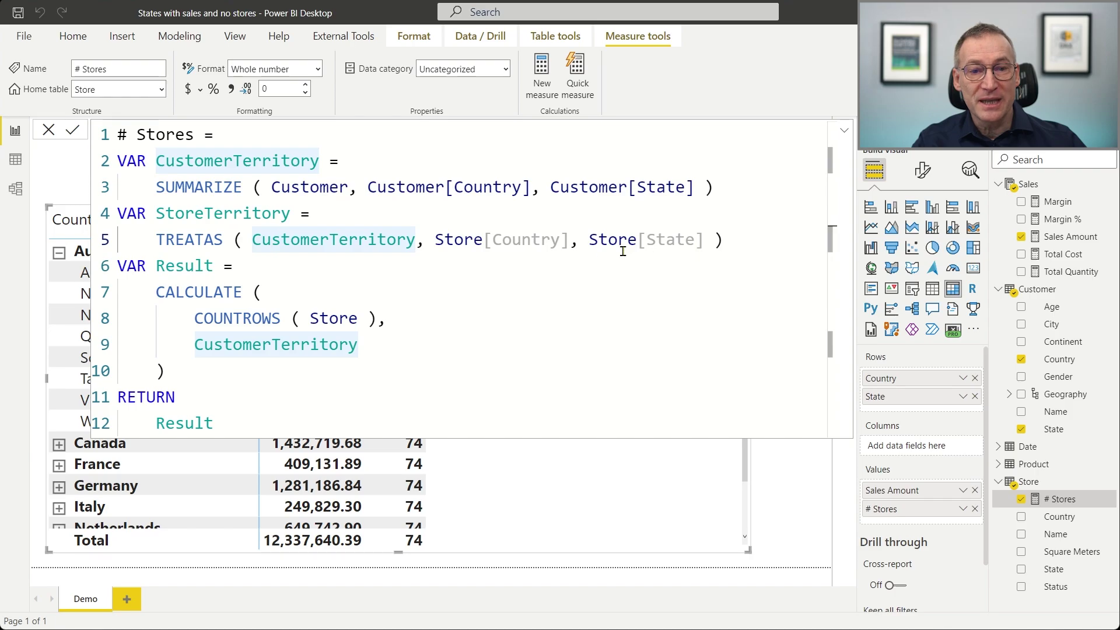
pyautogui.click(254, 215)
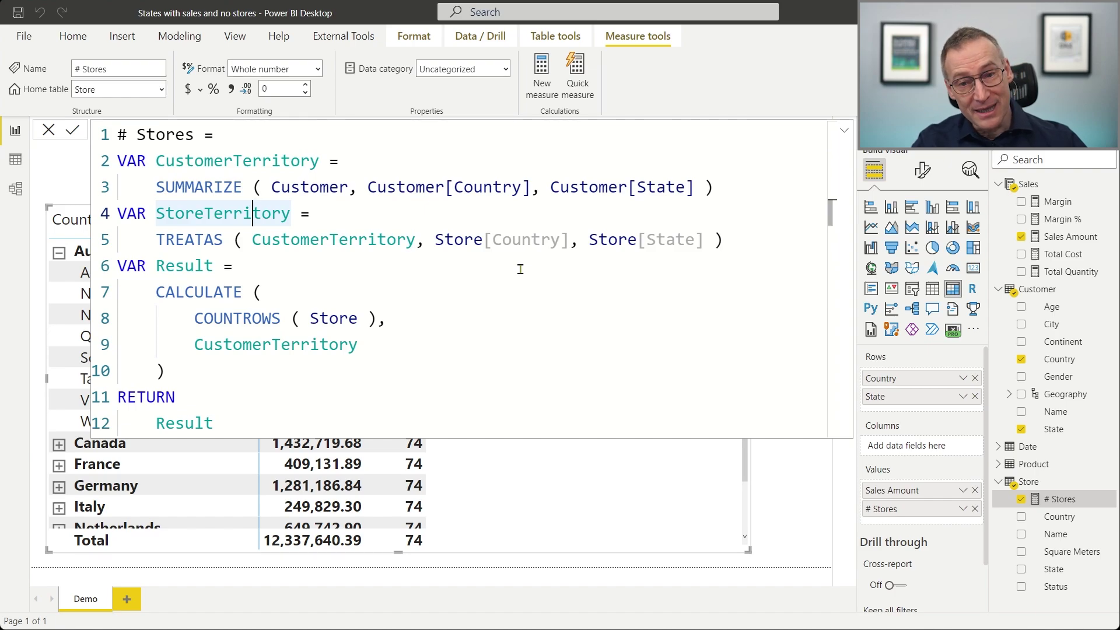
pyautogui.click(268, 345)
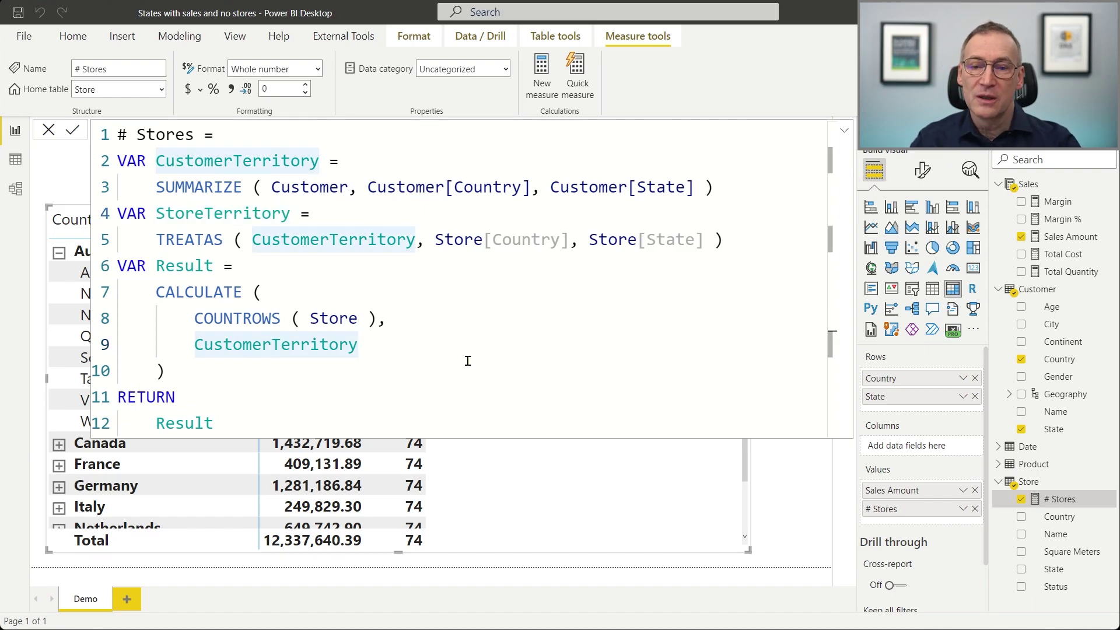
pyautogui.hotkey('ctrl', 'shift', 'Left')
pyautogui.write('Store')
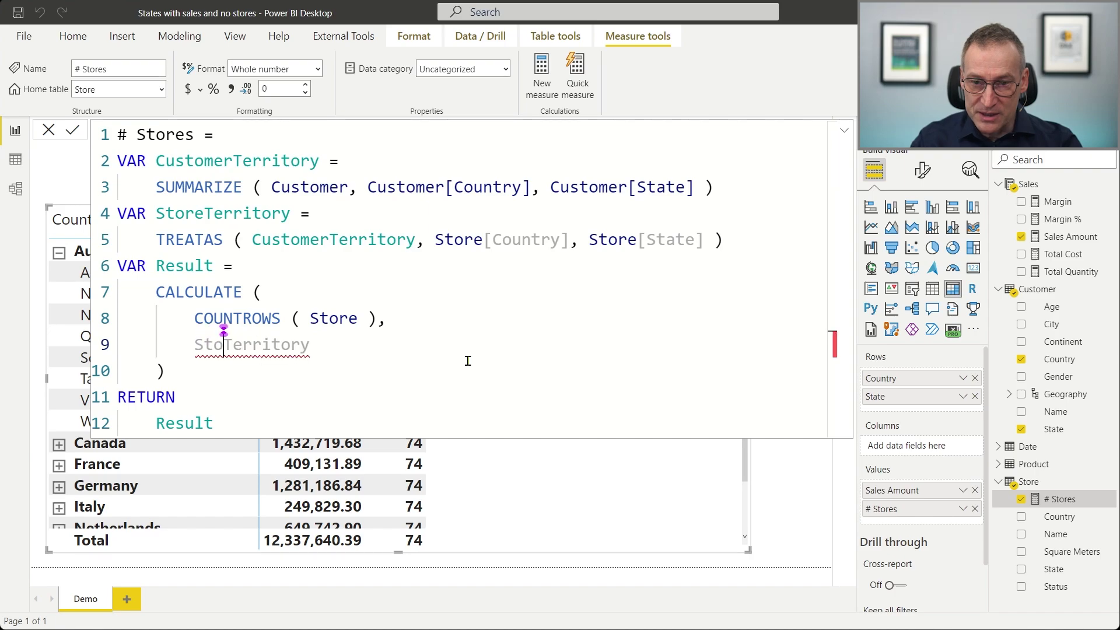
pyautogui.press('End')
pyautogui.press('Down')
pyautogui.press('Down')
pyautogui.press('Down')
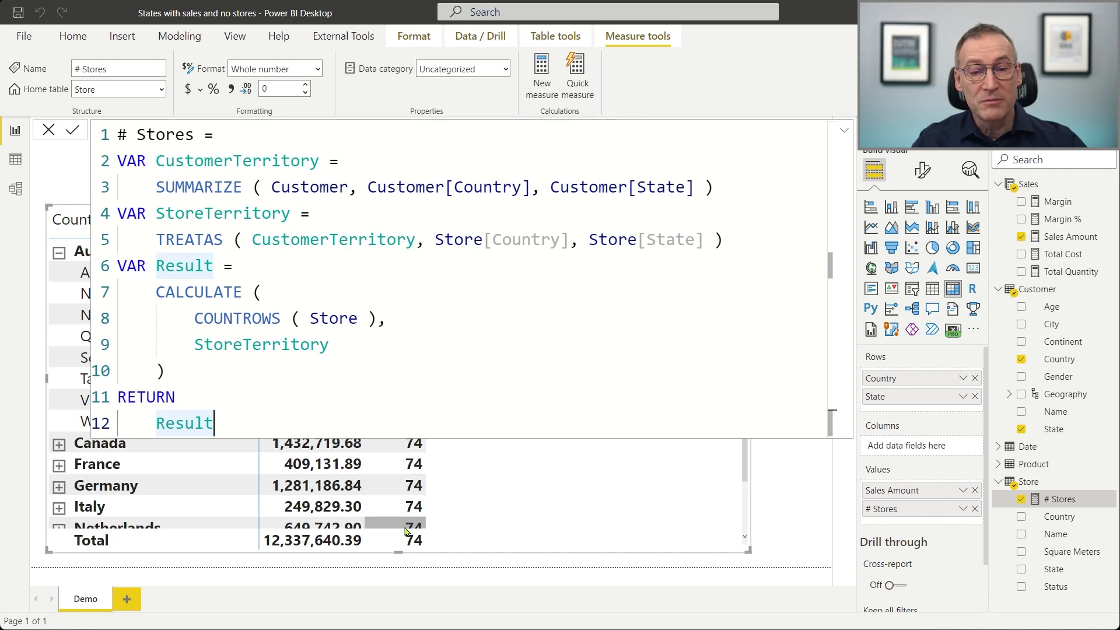
# Commit the # Stores measure formula and leave the formula editor to show the whole matrix.
pyautogui.press('Return')
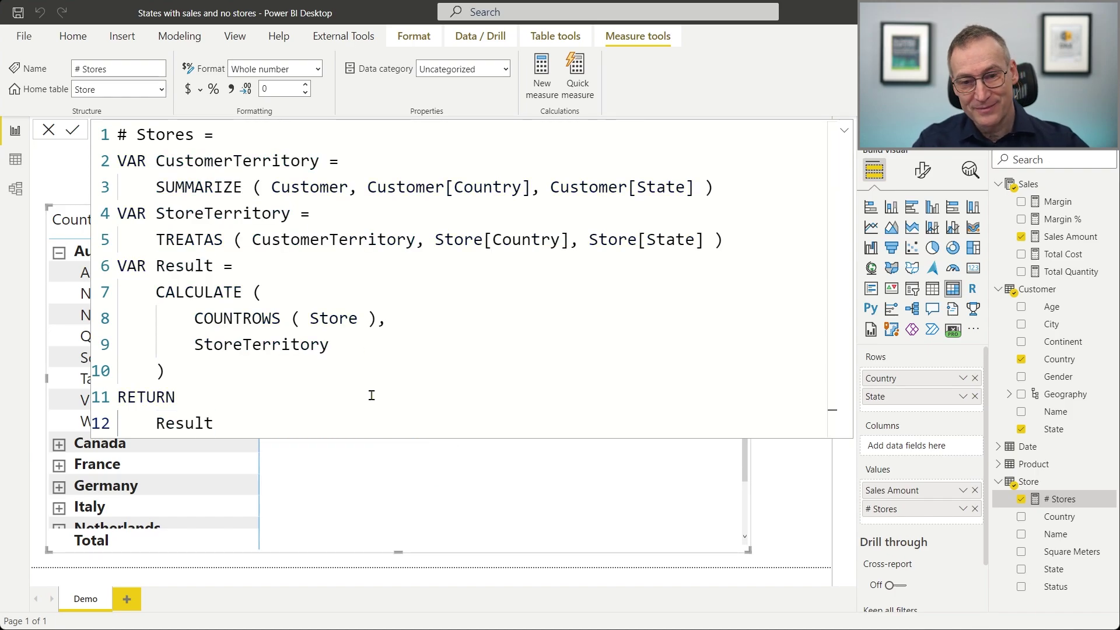
pyautogui.scroll(-3, 362, 325)
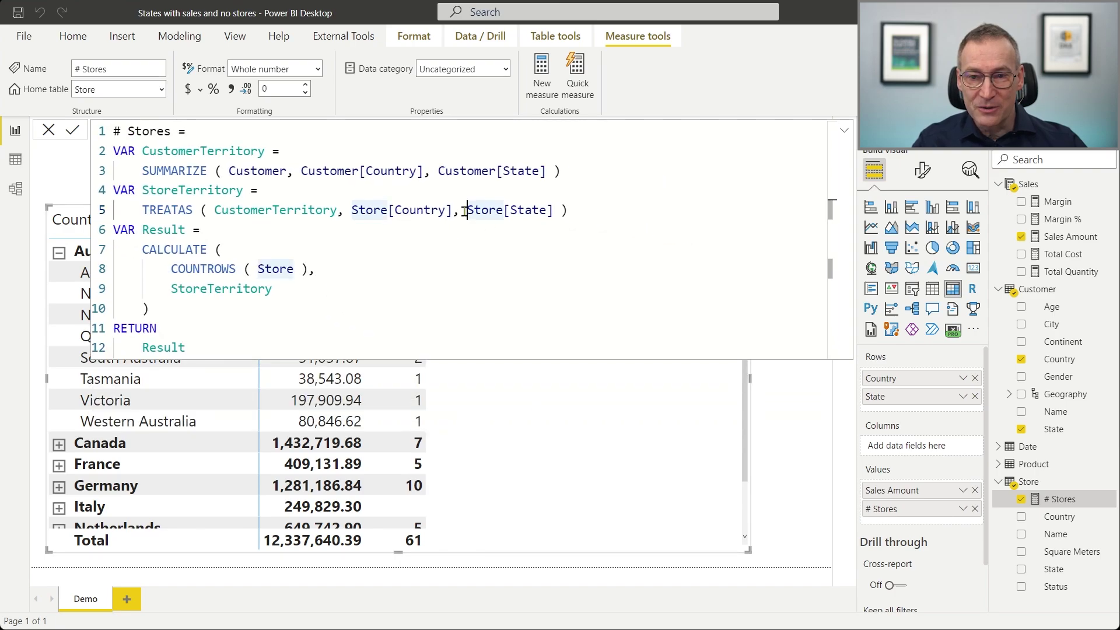
pyautogui.click(444, 306)
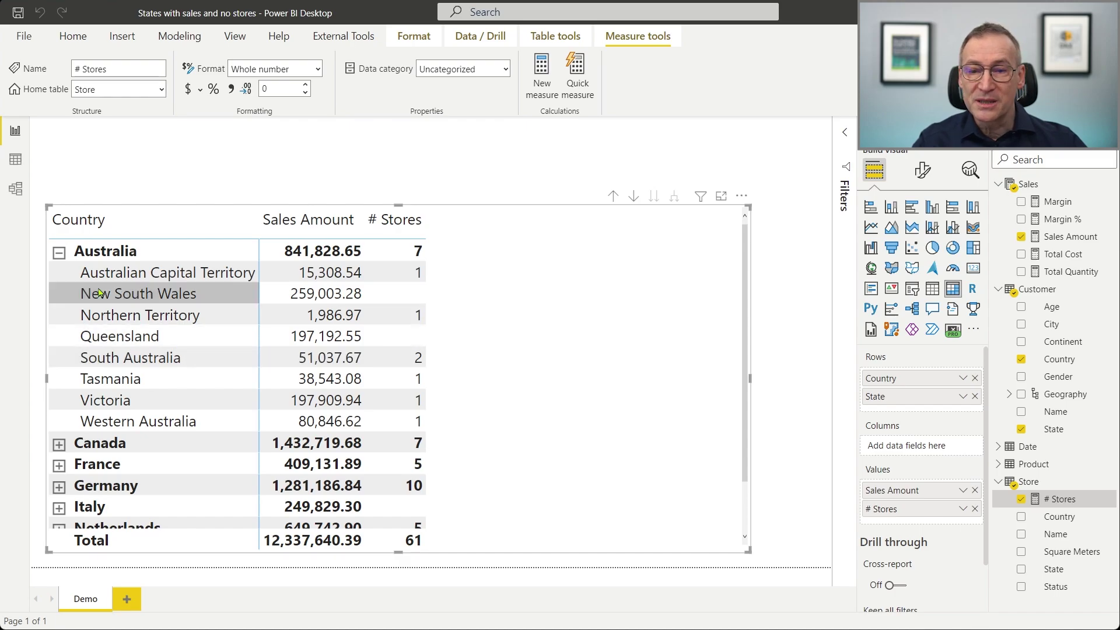
# Collapse Australia and expand Germany in the matrix to examine sales amounts and store counts by German state.
pyautogui.click(58, 255)
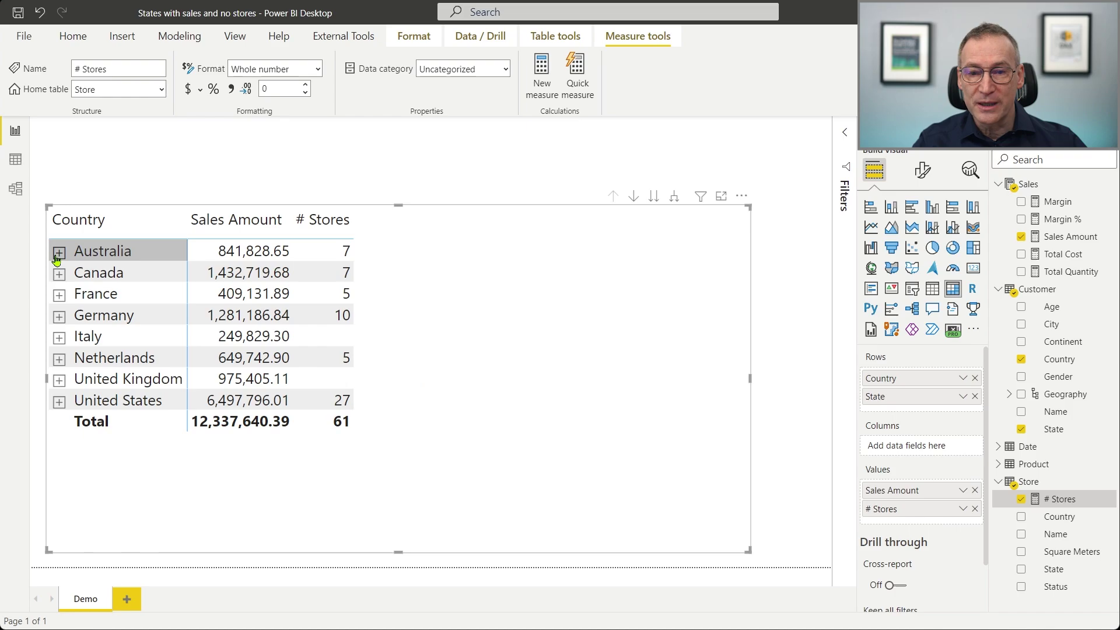
pyautogui.click(59, 316)
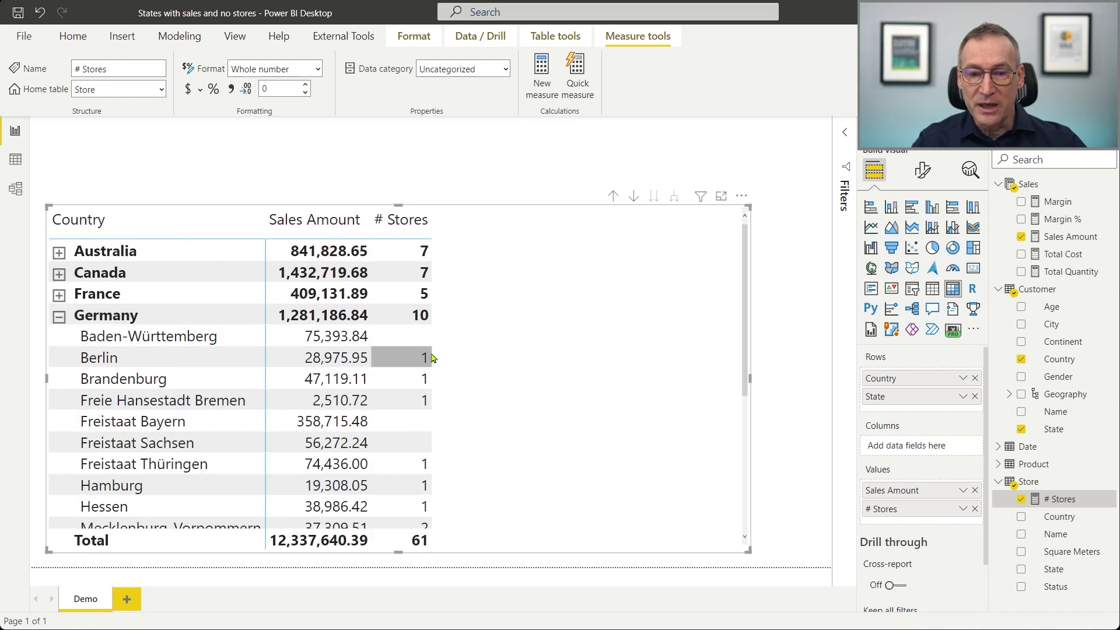
pyautogui.scroll(-3, 408, 461)
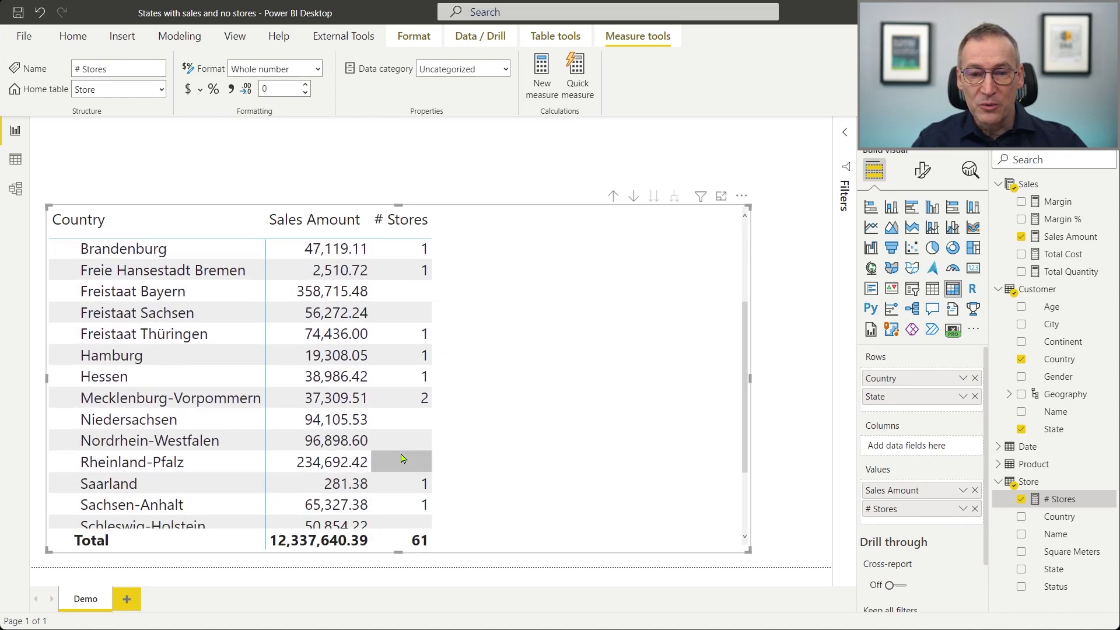
pyautogui.scroll(-2, 172, 374)
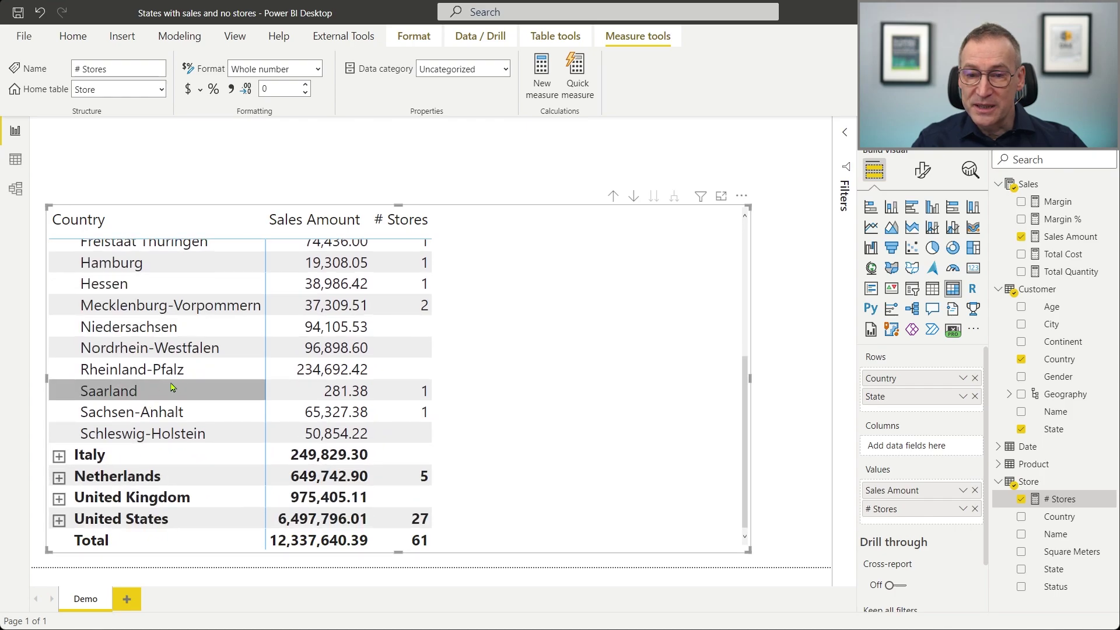
pyautogui.scroll(4, 175, 386)
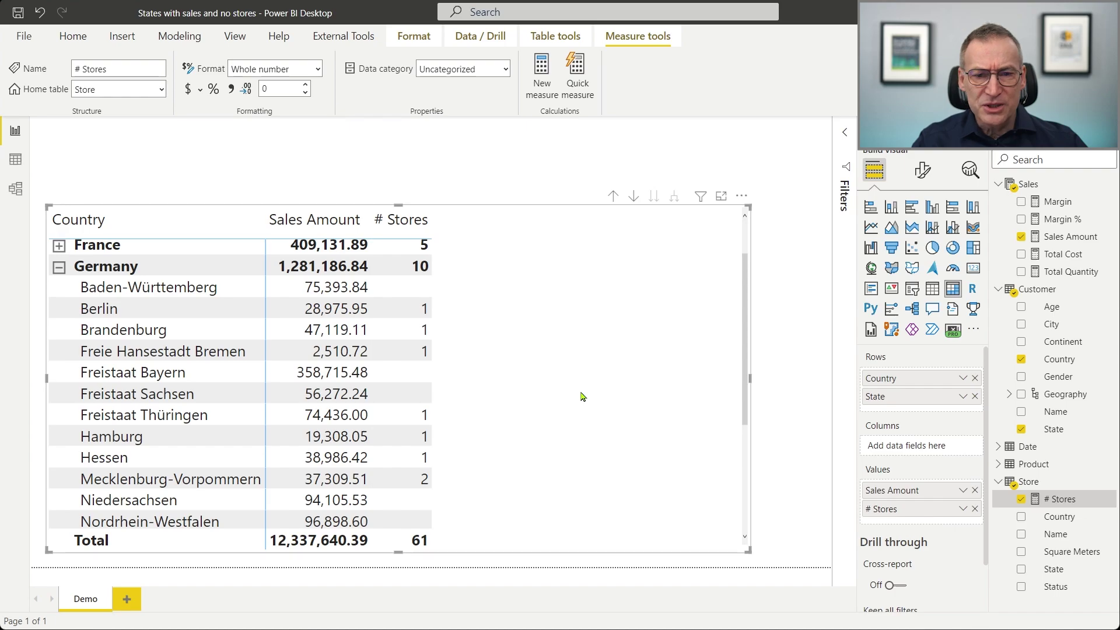
pyautogui.scroll(1, 575, 381)
pyautogui.scroll(-2, 570, 387)
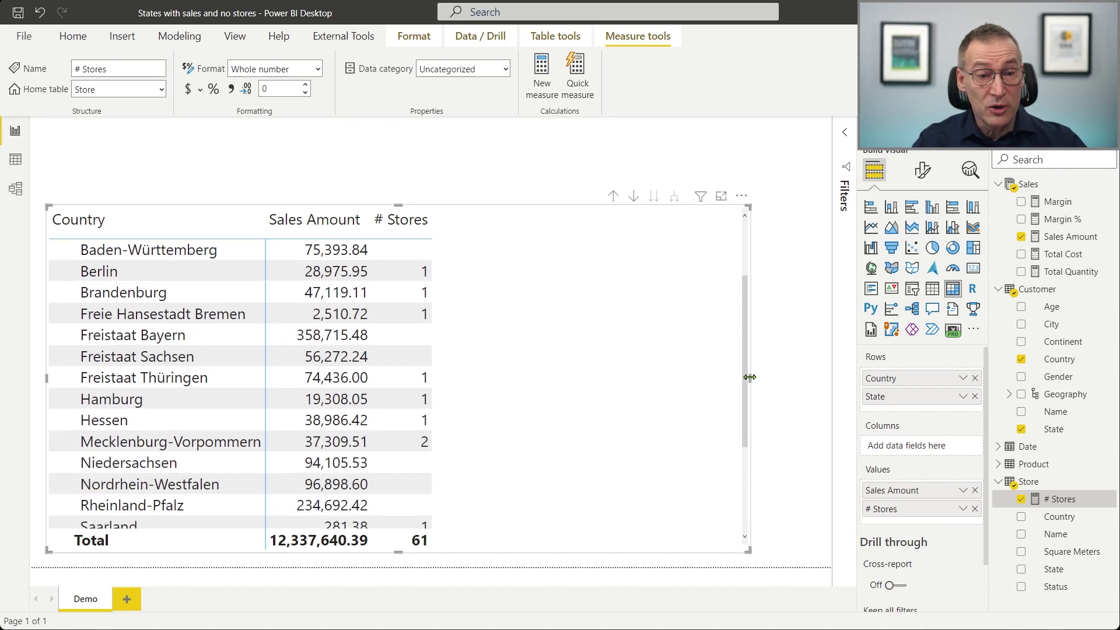
# Narrow the matrix visual slightly and add the Store table's Name field as a filter on all pages.
pyautogui.moveTo(750, 378); pyautogui.dragTo(697, 378)
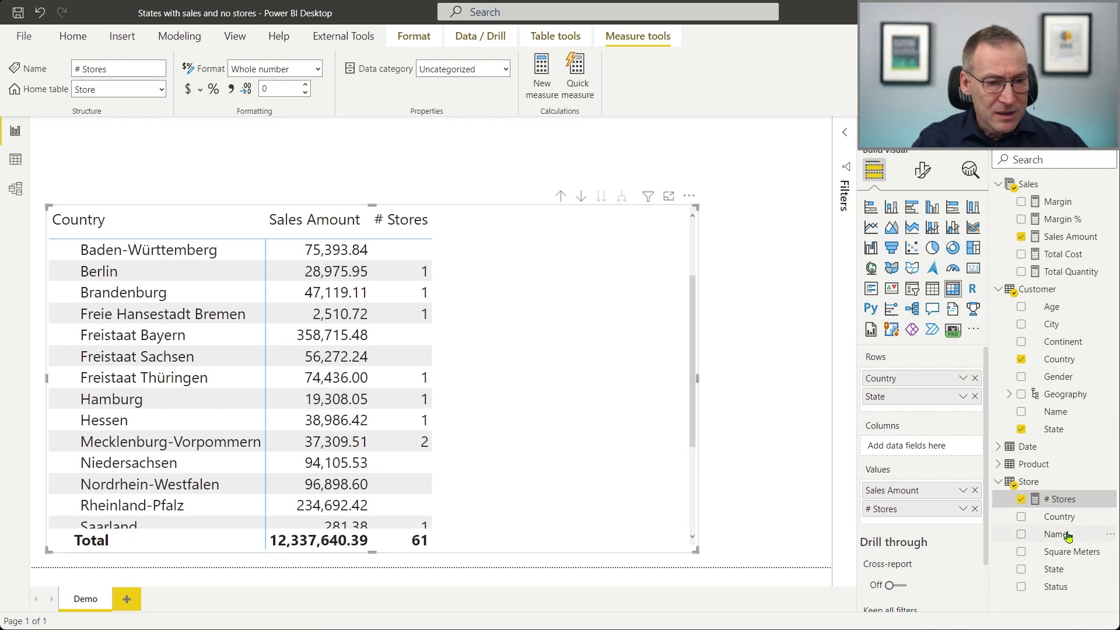
pyautogui.click(844, 133)
pyautogui.click(651, 384)
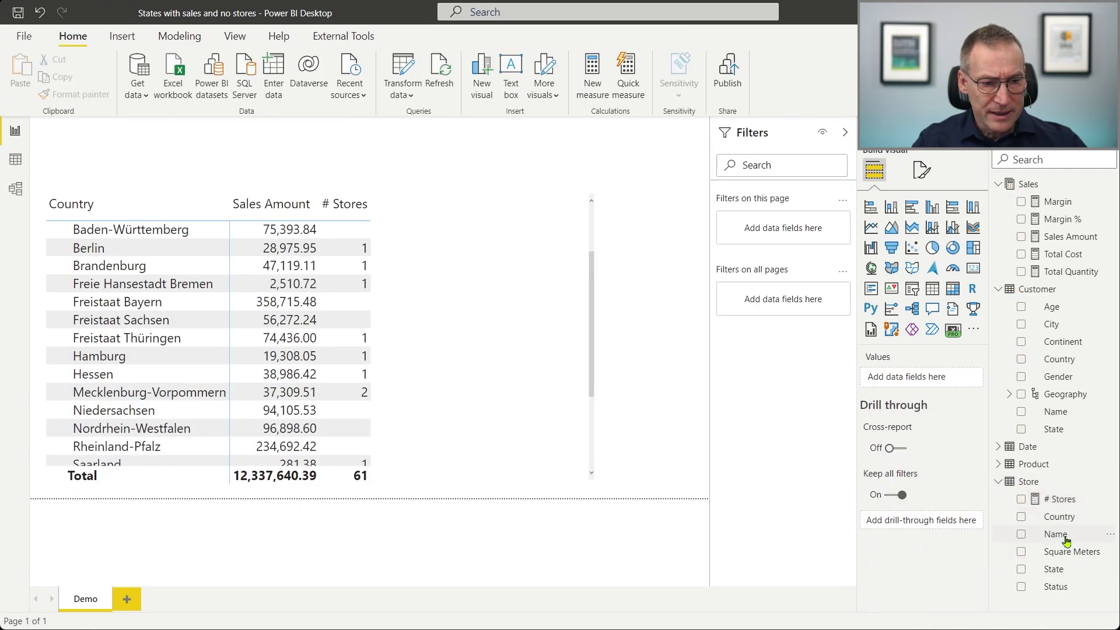
pyautogui.moveTo(1060, 534); pyautogui.dragTo(802, 305)
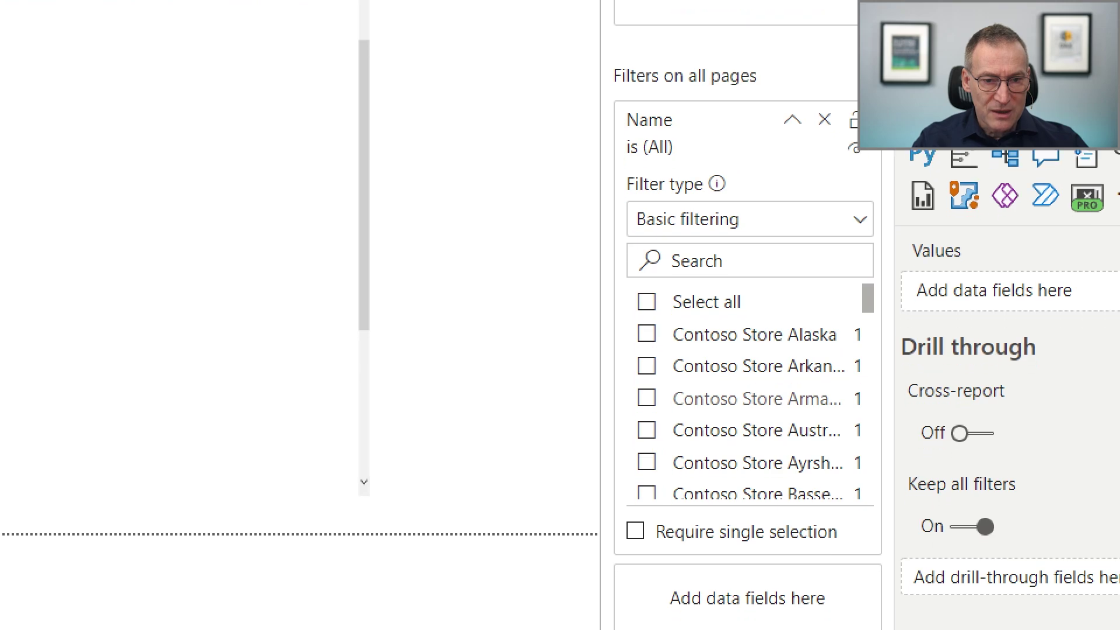
# Set the all-pages Name filter to include every store except Online store, and review Germany's states in the matrix.
pyautogui.moveTo(613, 284); pyautogui.dragTo(871, 537)
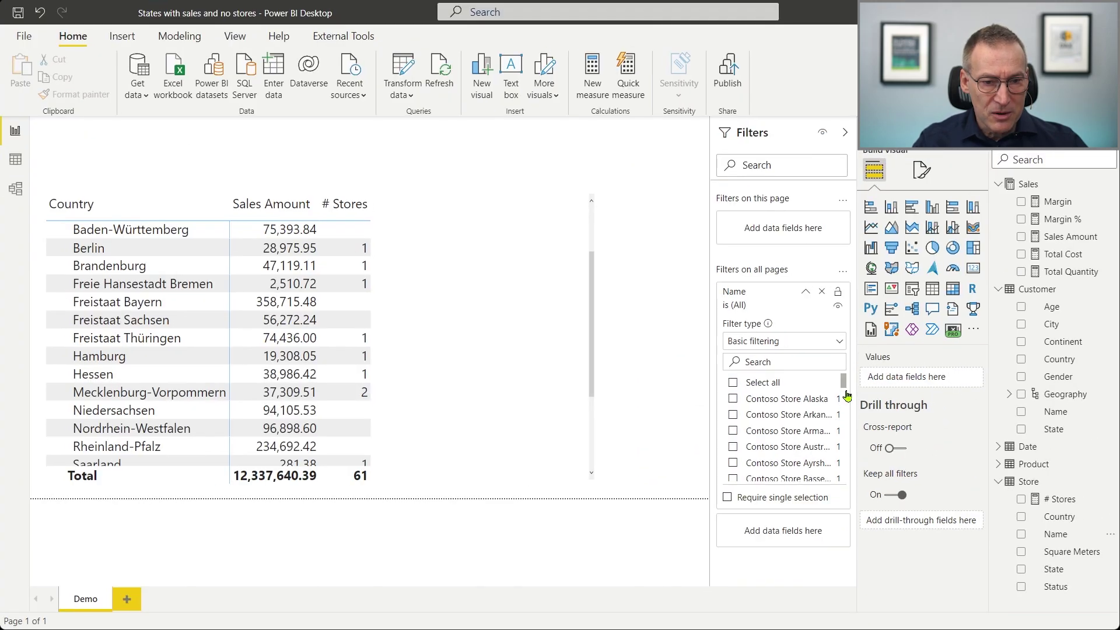
pyautogui.moveTo(868, 306); pyautogui.dragTo(869, 358)
pyautogui.moveTo(844, 410); pyautogui.dragTo(846, 482)
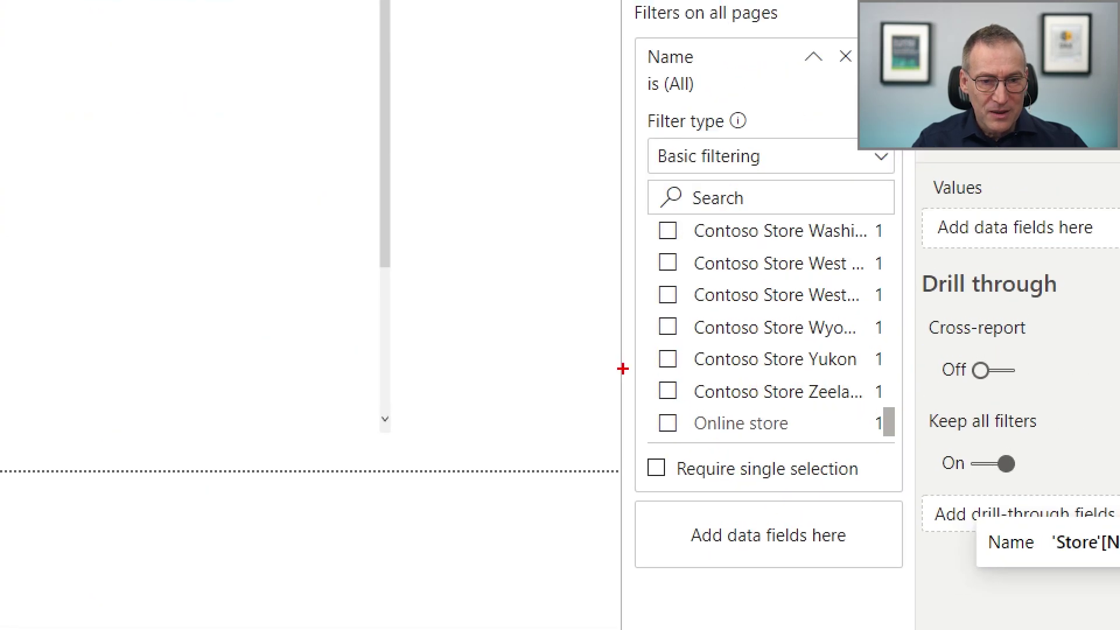
pyautogui.moveTo(622, 369)
pyautogui.mouseDown()
pyautogui.moveTo(755, 467)
pyautogui.moveTo(909, 461)
pyautogui.mouseUp()
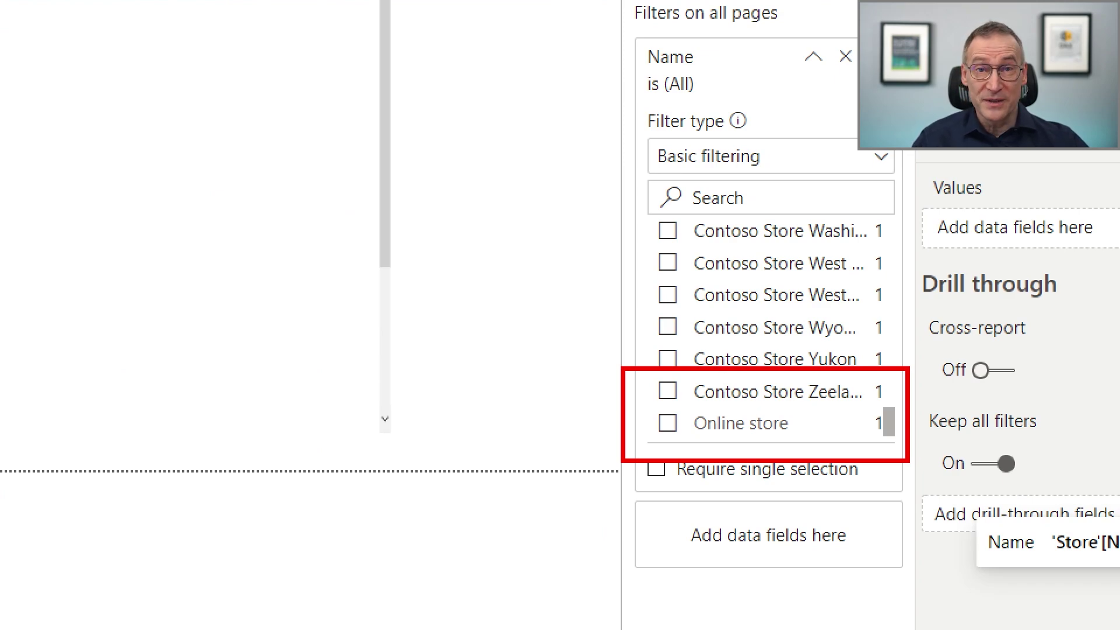
pyautogui.press('Escape')
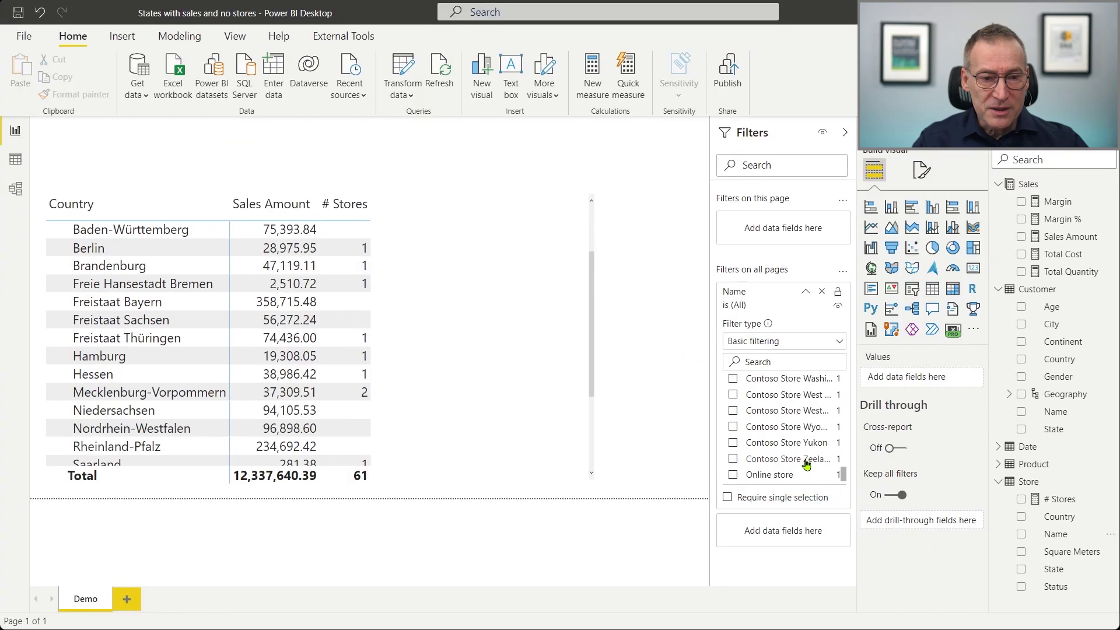
pyautogui.moveTo(842, 476)
pyautogui.mouseDown()
pyautogui.moveTo(843, 379)
pyautogui.moveTo(849, 478)
pyautogui.mouseUp()
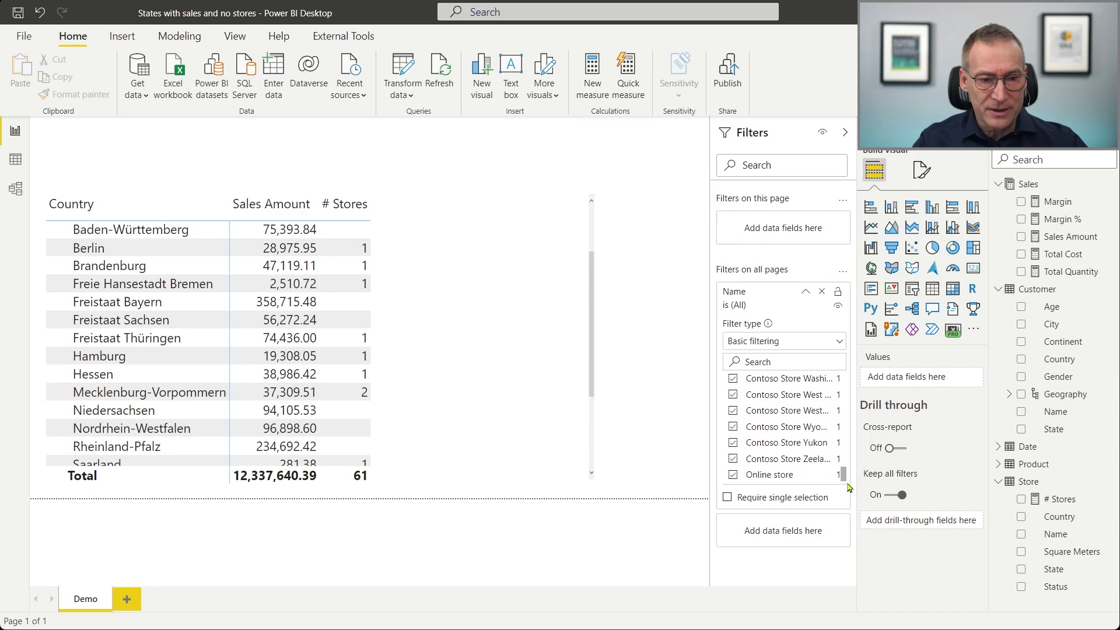
pyautogui.click(733, 476)
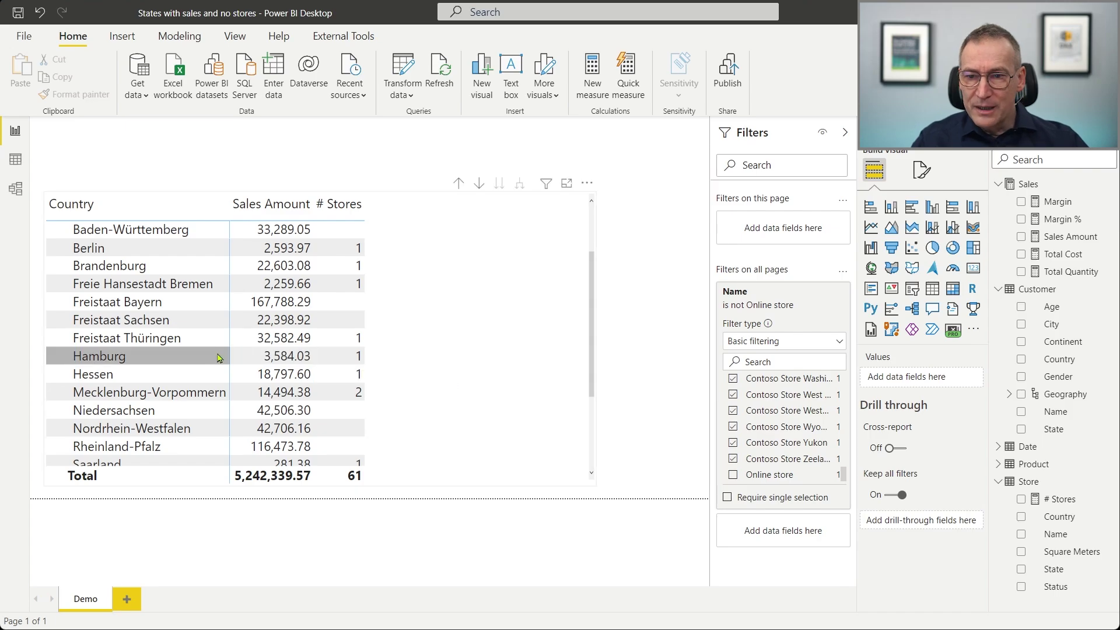
pyautogui.scroll(3, 222, 352)
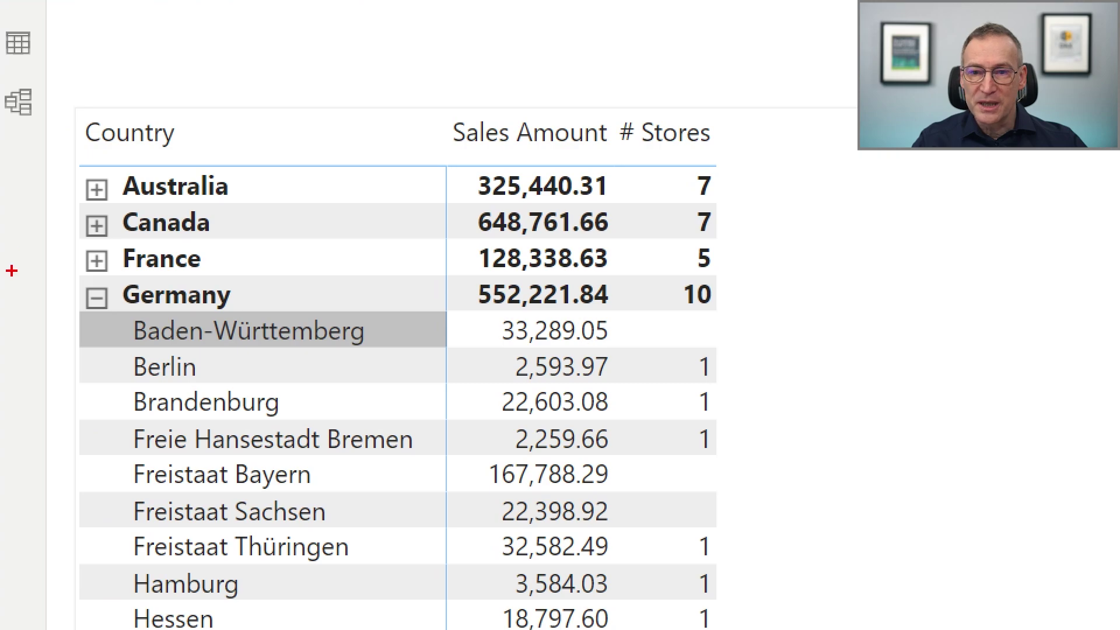
pyautogui.moveTo(88, 279)
pyautogui.mouseDown()
pyautogui.moveTo(124, 333)
pyautogui.moveTo(634, 587)
pyautogui.moveTo(755, 629)
pyautogui.mouseUp()
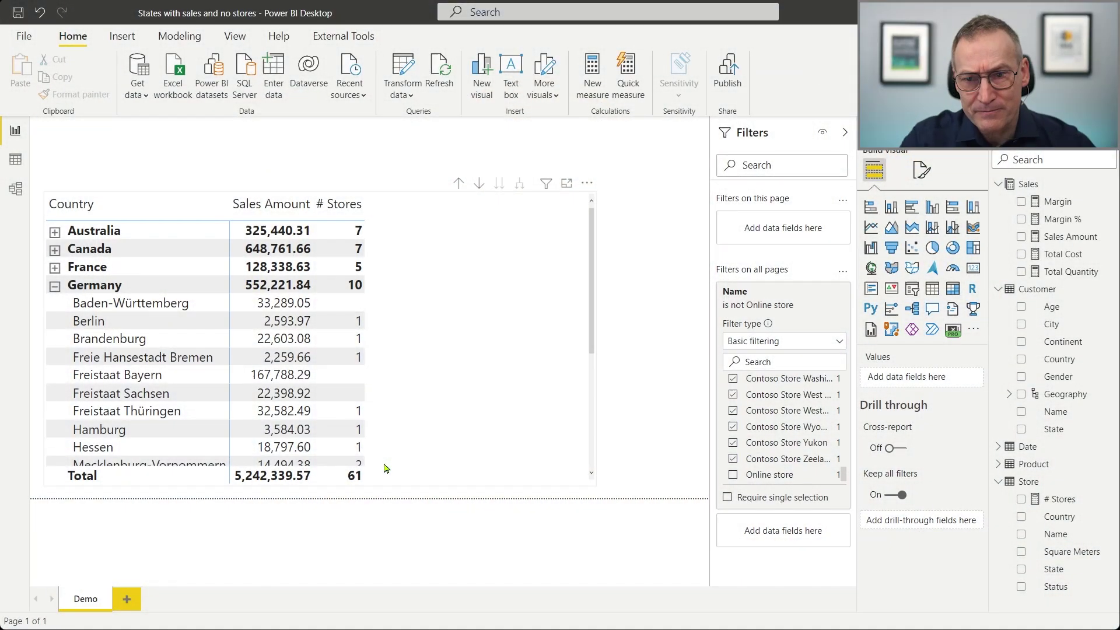
# Review the variables of the # Stores measure, copy its entire formula, and leave the formula editor.
pyautogui.click(1063, 499)
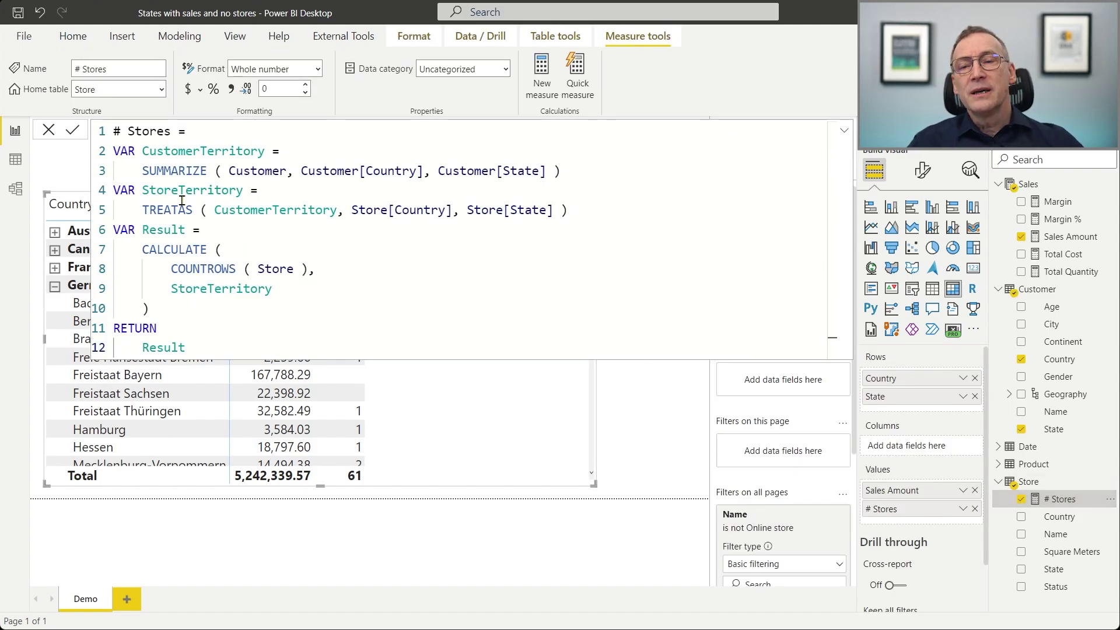
pyautogui.moveTo(143, 152); pyautogui.dragTo(234, 152)
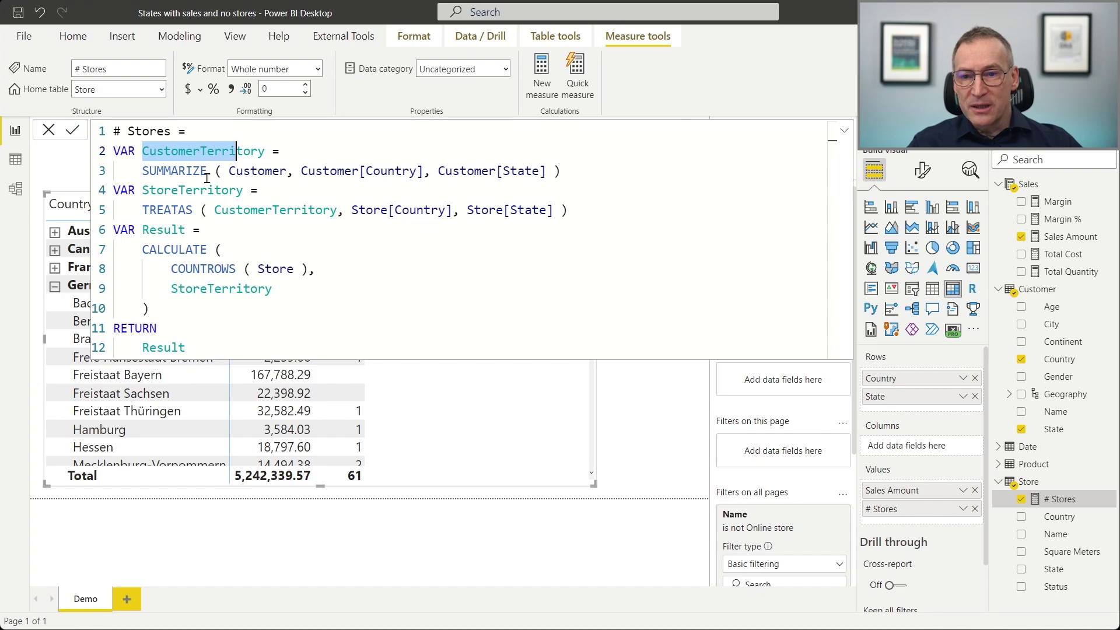
pyautogui.click(193, 190)
pyautogui.moveTo(144, 236); pyautogui.dragTo(157, 326)
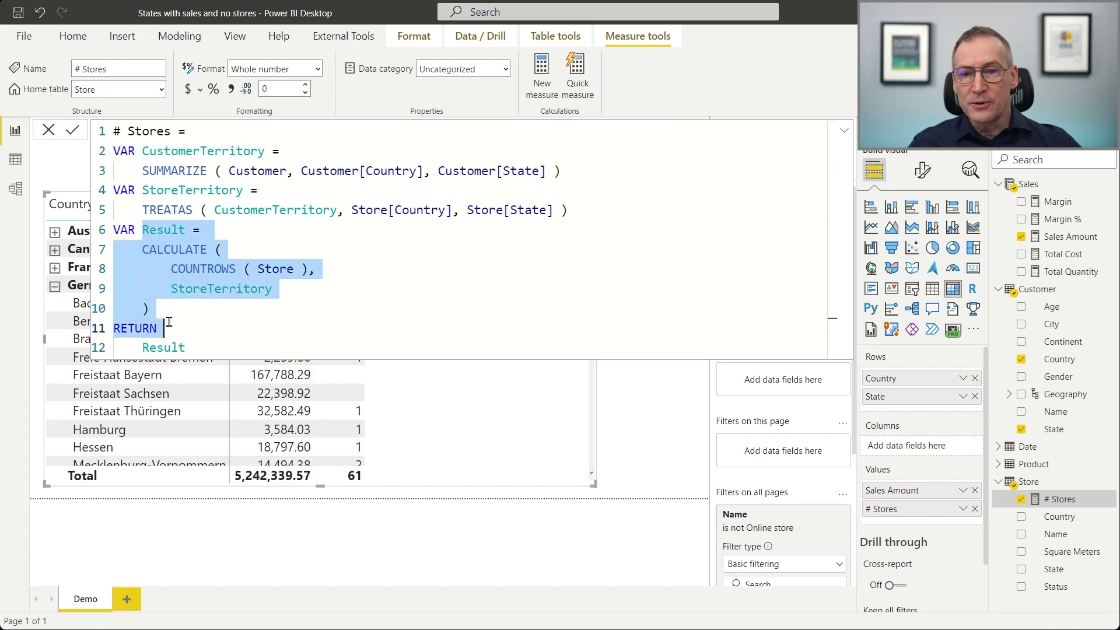
pyautogui.click(270, 317)
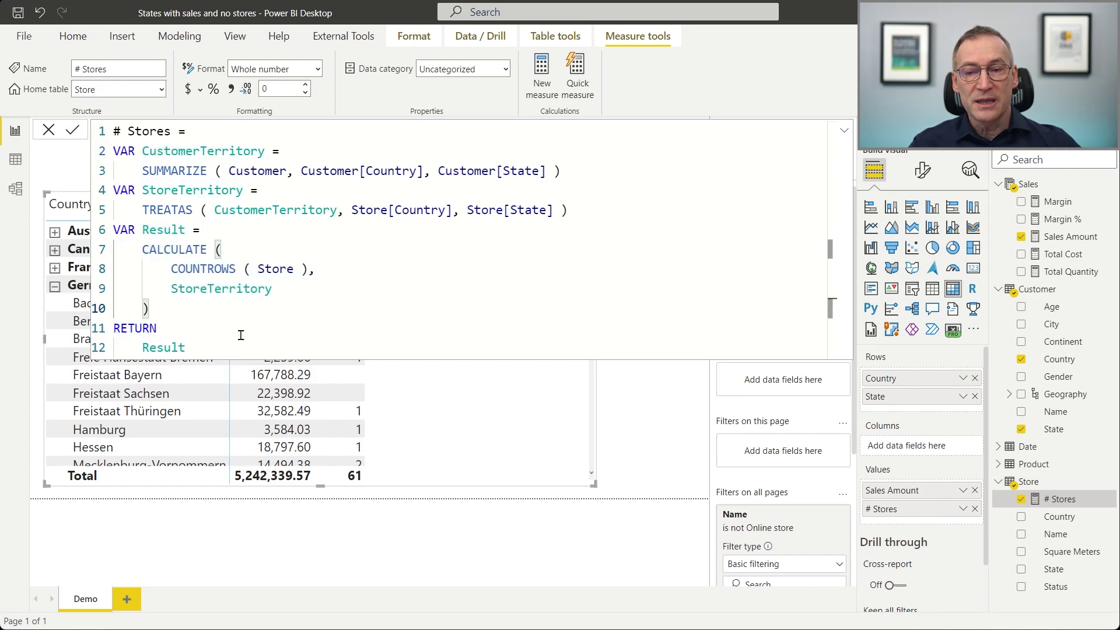
pyautogui.moveTo(242, 346); pyautogui.dragTo(93, 124)
pyautogui.hotkey('ctrl', 'c')
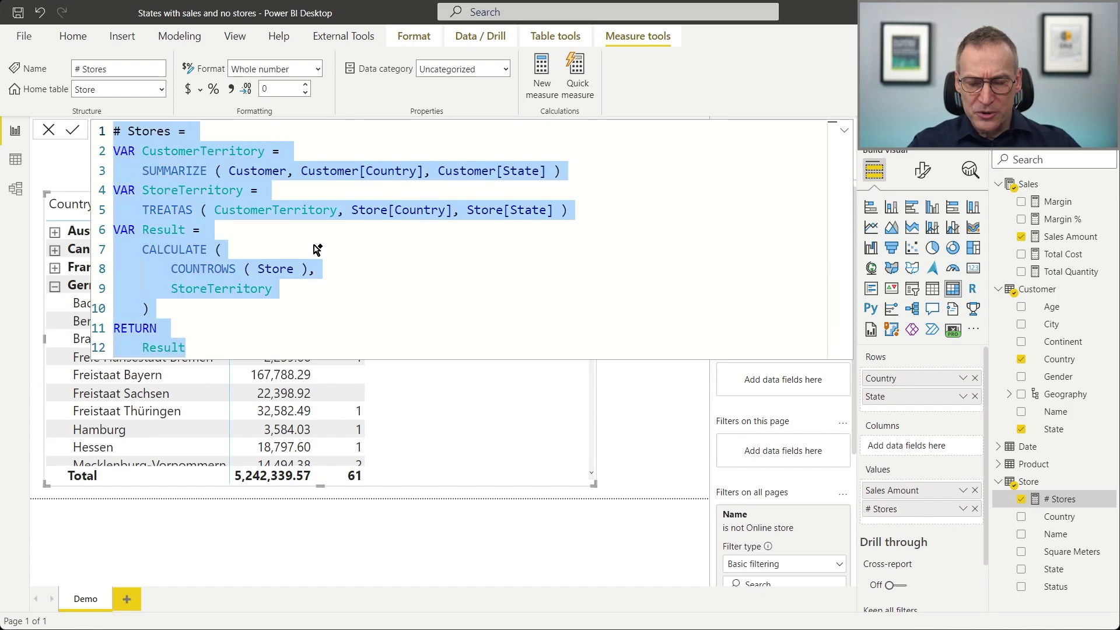
pyautogui.click(382, 268)
pyautogui.click(570, 403)
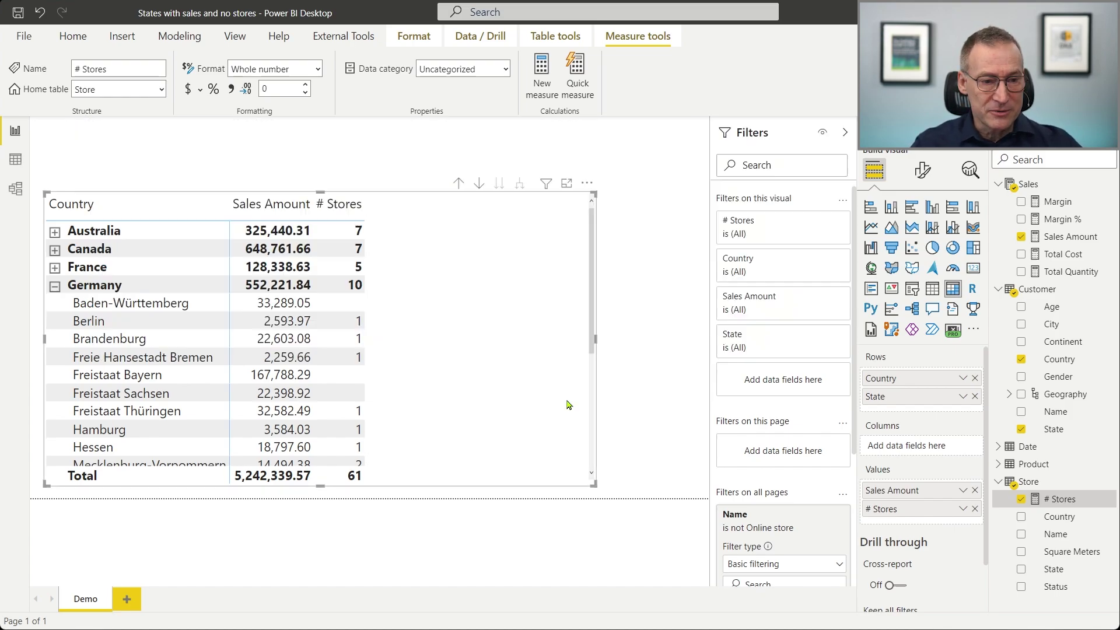
# Create a new measure in the Store table and replace its default definition with the copied # Stores formula.
pyautogui.rightClick(1028, 482)
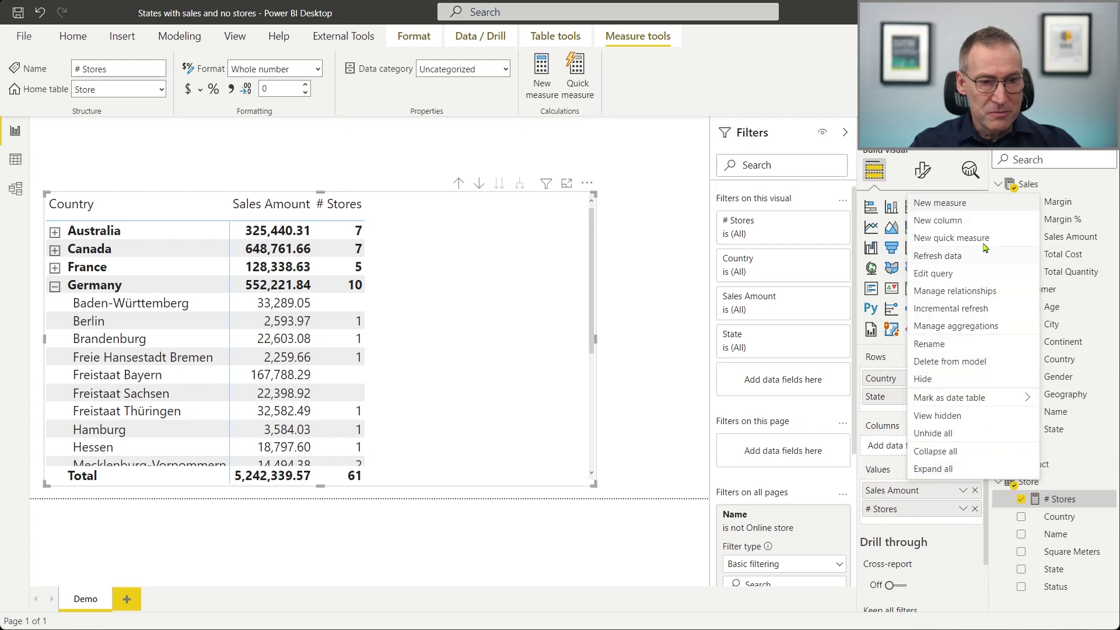
pyautogui.click(971, 211)
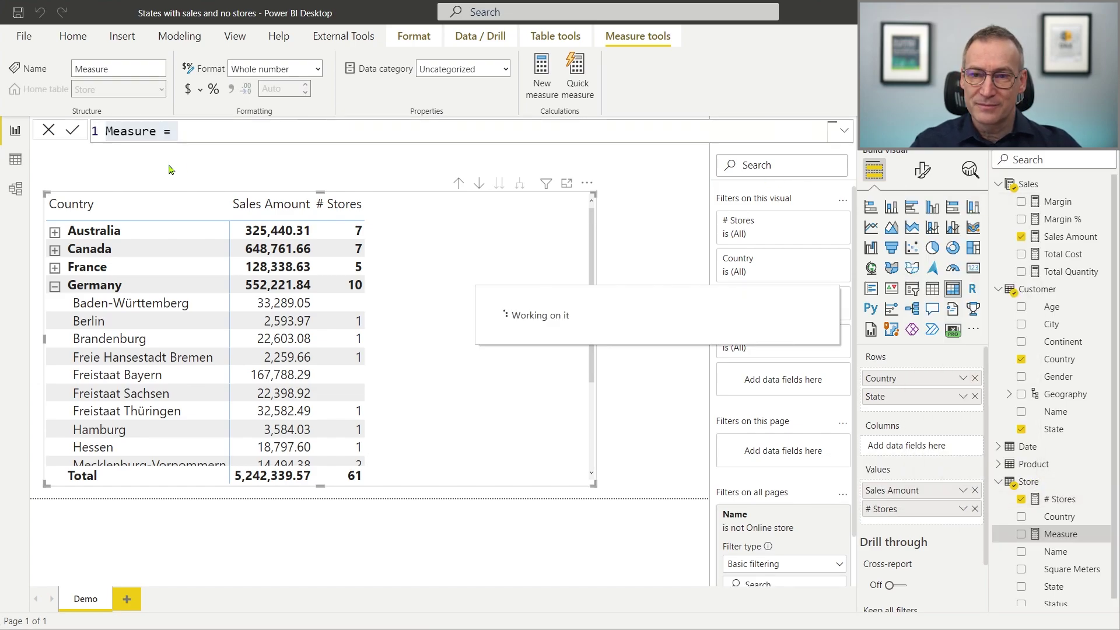
pyautogui.hotkey('ctrl', 'a')
pyautogui.hotkey('ctrl', 'v')
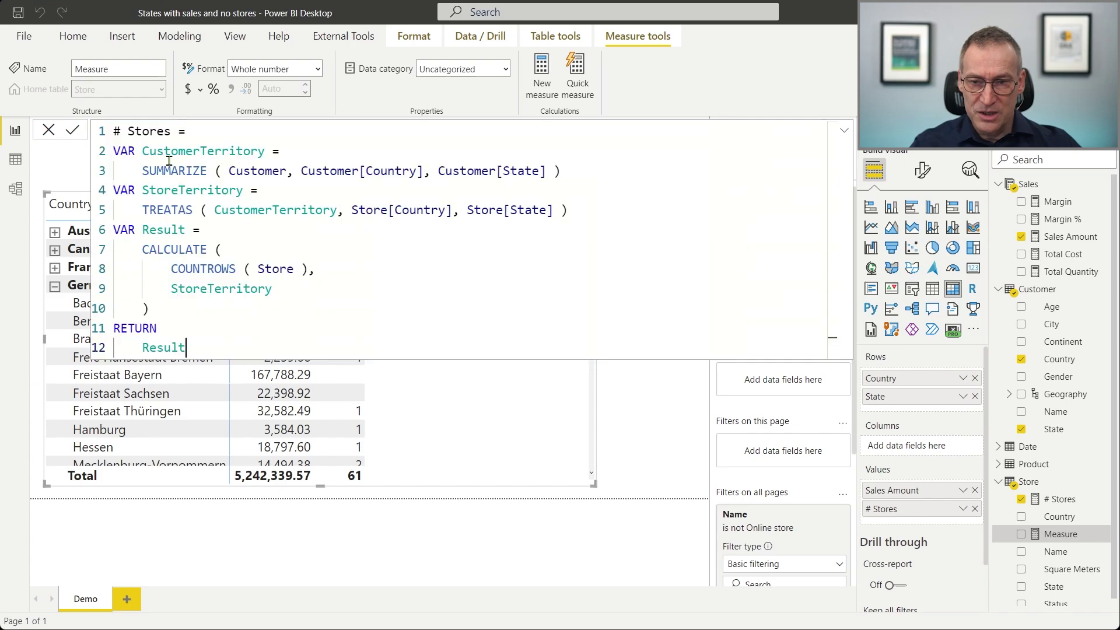
# Rename the new measure in its formula as Sales with no Stores and enlarge the editor text.
pyautogui.click(175, 123)
pyautogui.keyDown('ctrl'); pyautogui.scroll(1, 335, 176); pyautogui.keyUp('ctrl')
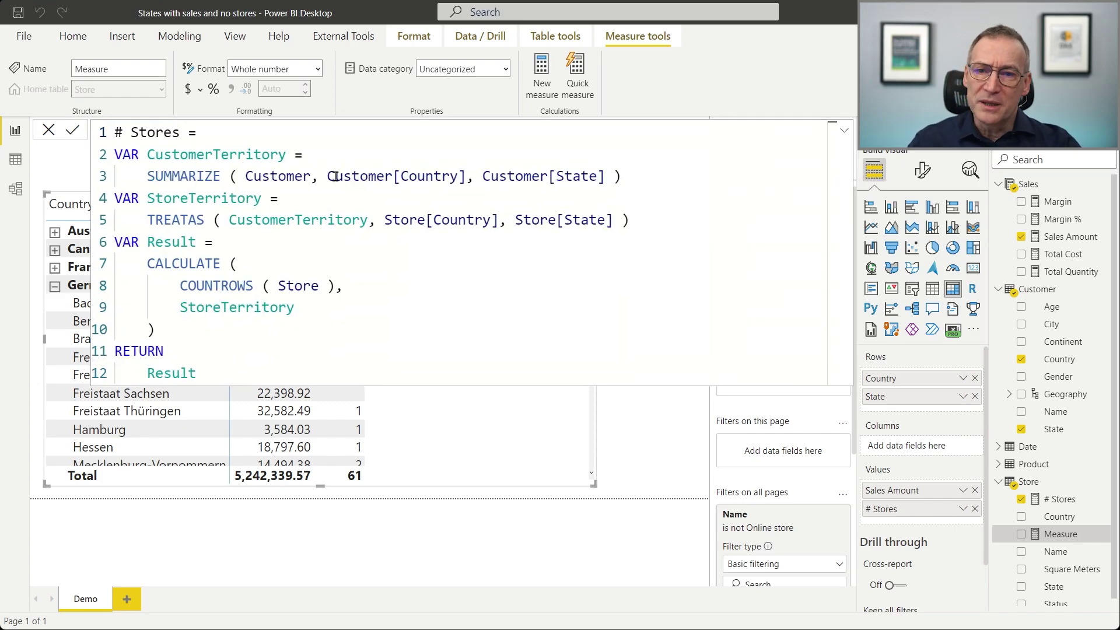
pyautogui.hotkey('shift', 'Home')
pyautogui.write('Sales with ')
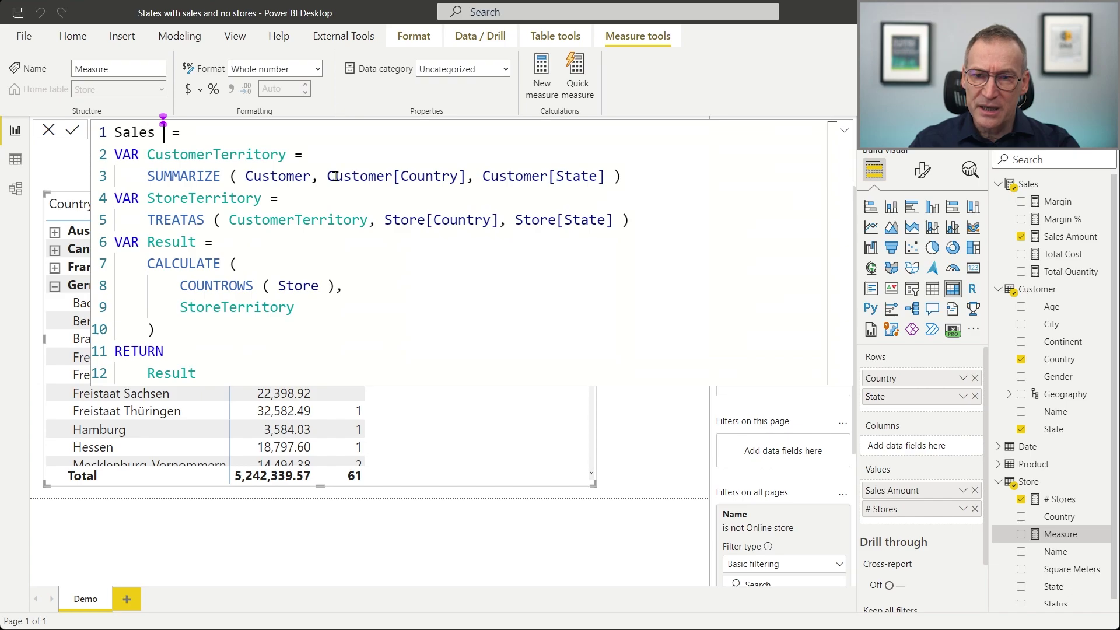
pyautogui.write('no Stores')
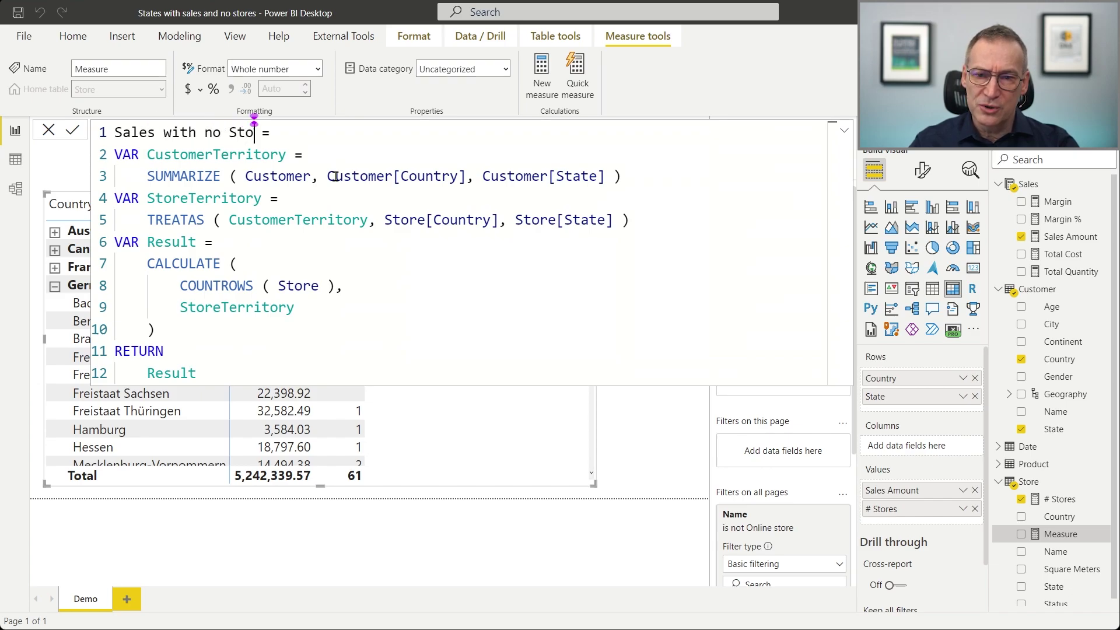
# Review the CustomerTerritory and StoreTerritory variables, including the TREATAS arguments Store[Country] and Store[State].
pyautogui.press('Down')
pyautogui.press('Down')
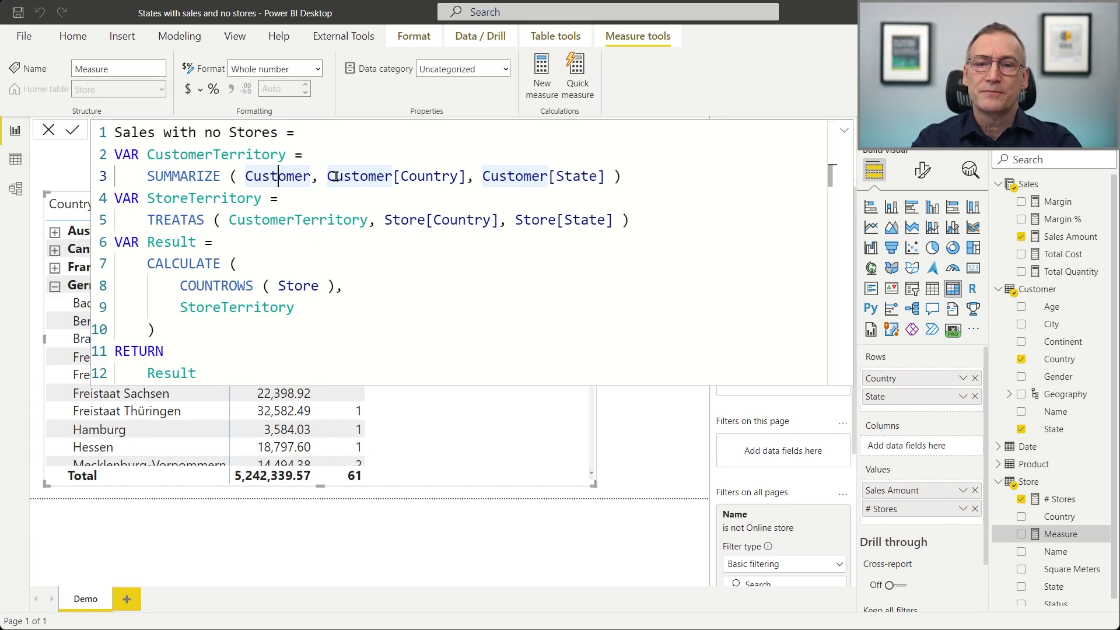
pyautogui.press('Up')
pyautogui.press('Home')
pyautogui.hotkey('ctrl', 'Right')
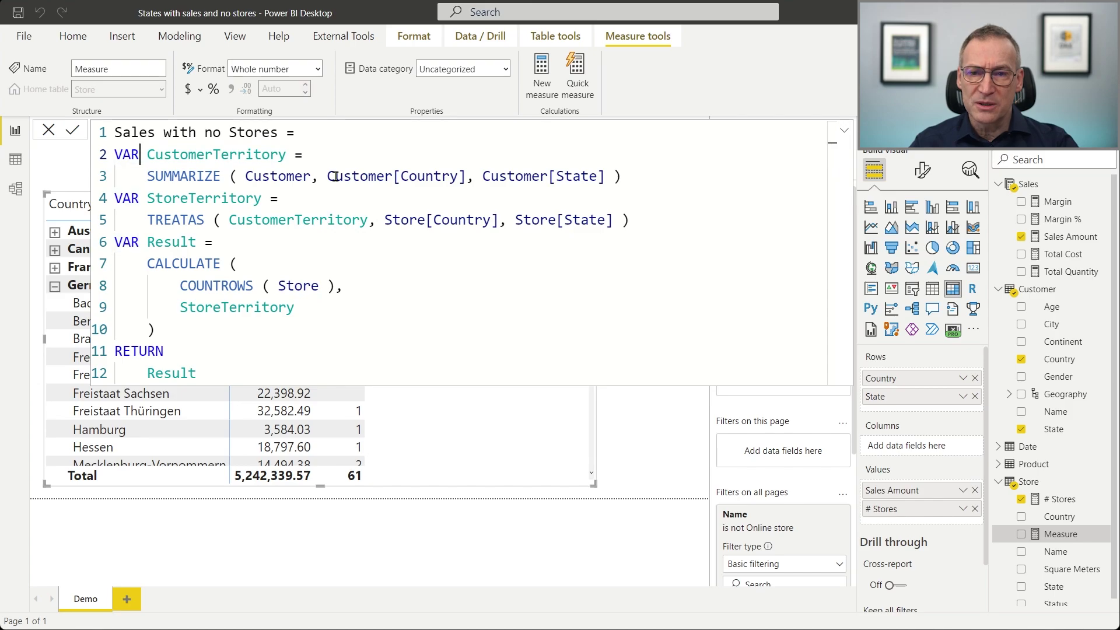
pyautogui.press('Down')
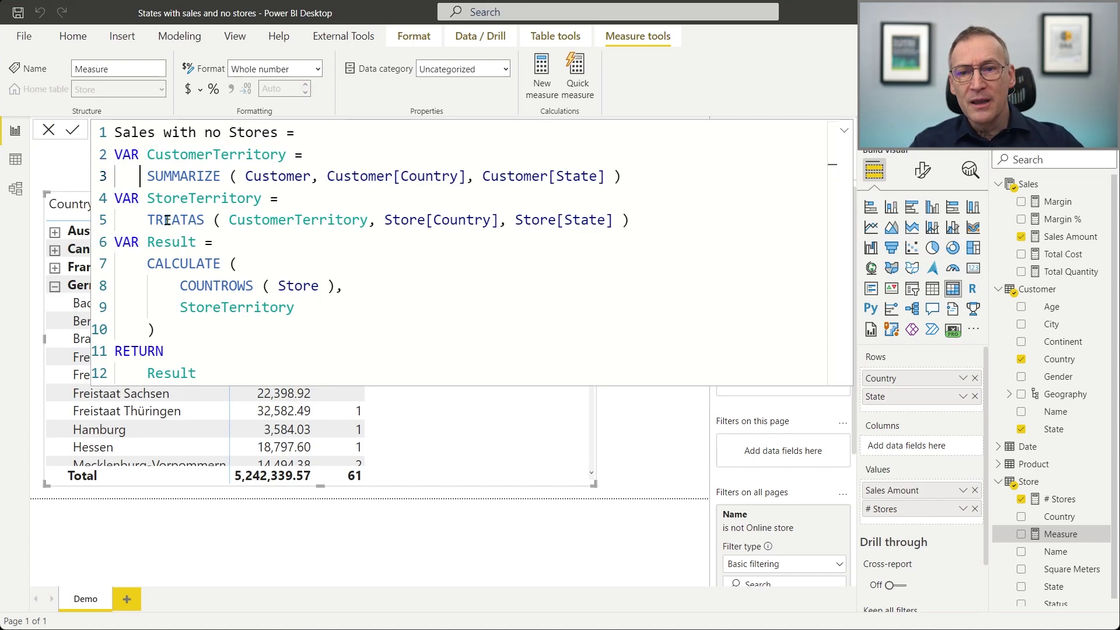
pyautogui.press('Down')
pyautogui.hotkey('shift', 'Right')
pyautogui.hotkey('shift', 'Right')
pyautogui.hotkey('shift', 'Right')
pyautogui.hotkey('shift', 'Right')
pyautogui.hotkey('shift', 'Right')
pyautogui.hotkey('shift', 'Right')
pyautogui.hotkey('shift', 'Right')
pyautogui.hotkey('shift', 'Right')
pyautogui.hotkey('shift', 'Right')
pyautogui.hotkey('shift', 'Right')
pyautogui.hotkey('shift', 'Right')
pyautogui.hotkey('shift', 'Right')
pyautogui.hotkey('shift', 'Right')
pyautogui.hotkey('shift', 'Right')
pyautogui.hotkey('shift', 'Right')
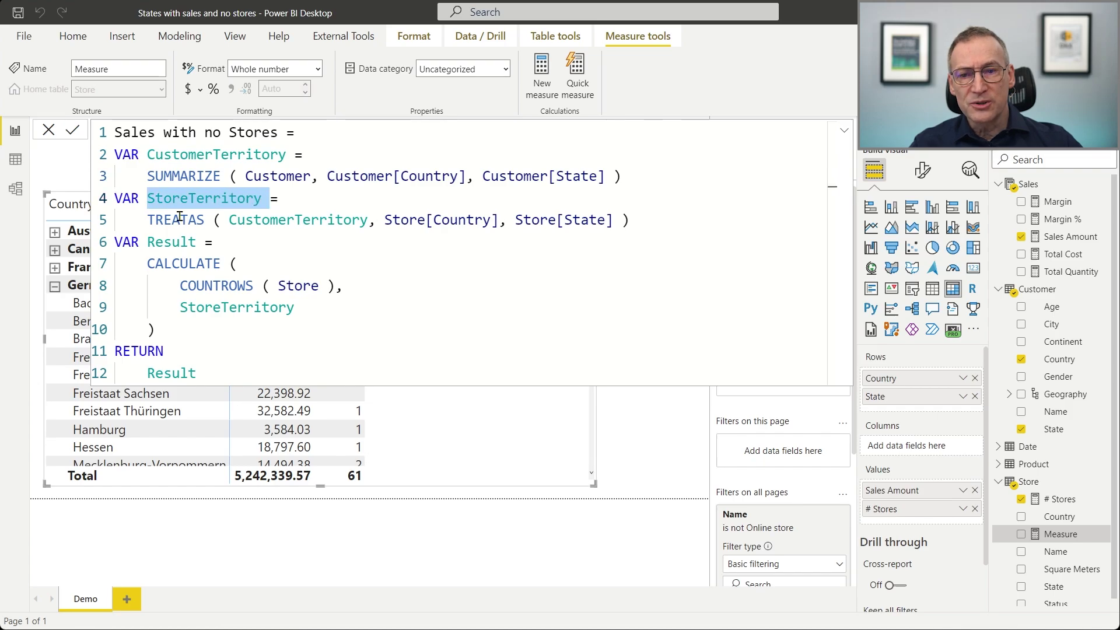
pyautogui.click(180, 218)
pyautogui.click(240, 220)
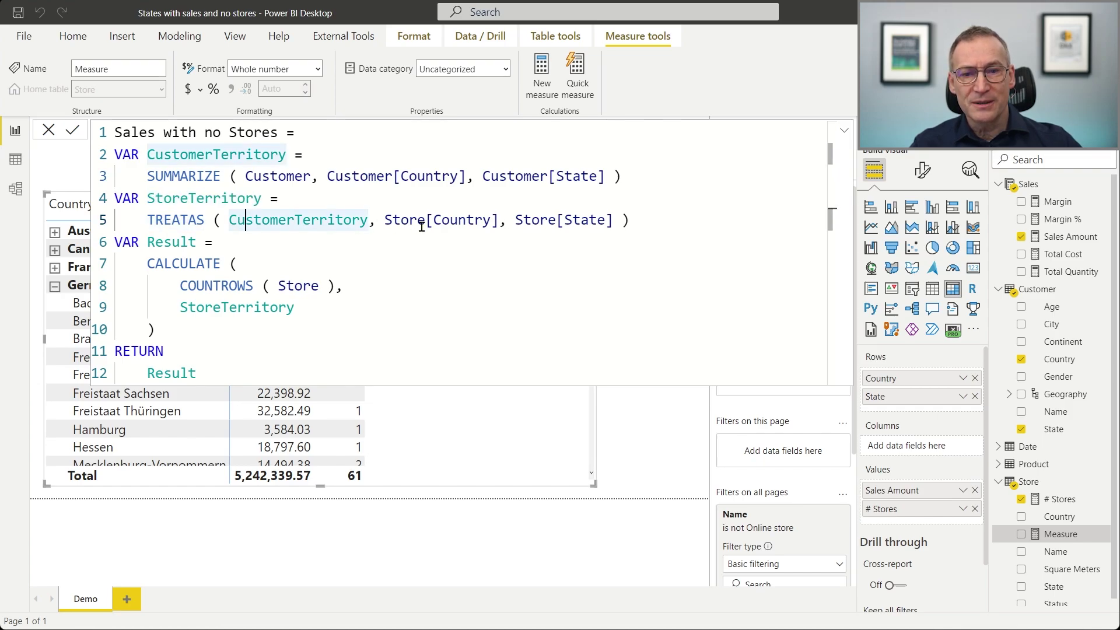
pyautogui.moveTo(384, 222); pyautogui.dragTo(614, 225)
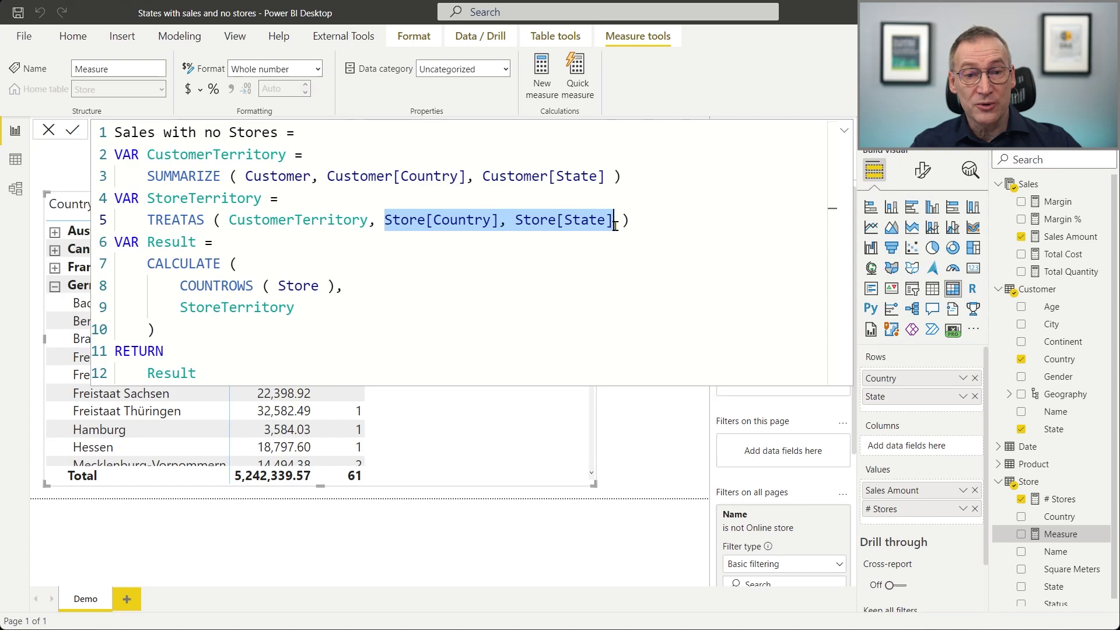
# Examine the Store[Country], Store[State] and CustomerTerritory arguments of TREATAS in the StoreTerritory variable.
pyautogui.press('Down')
pyautogui.press('Down')
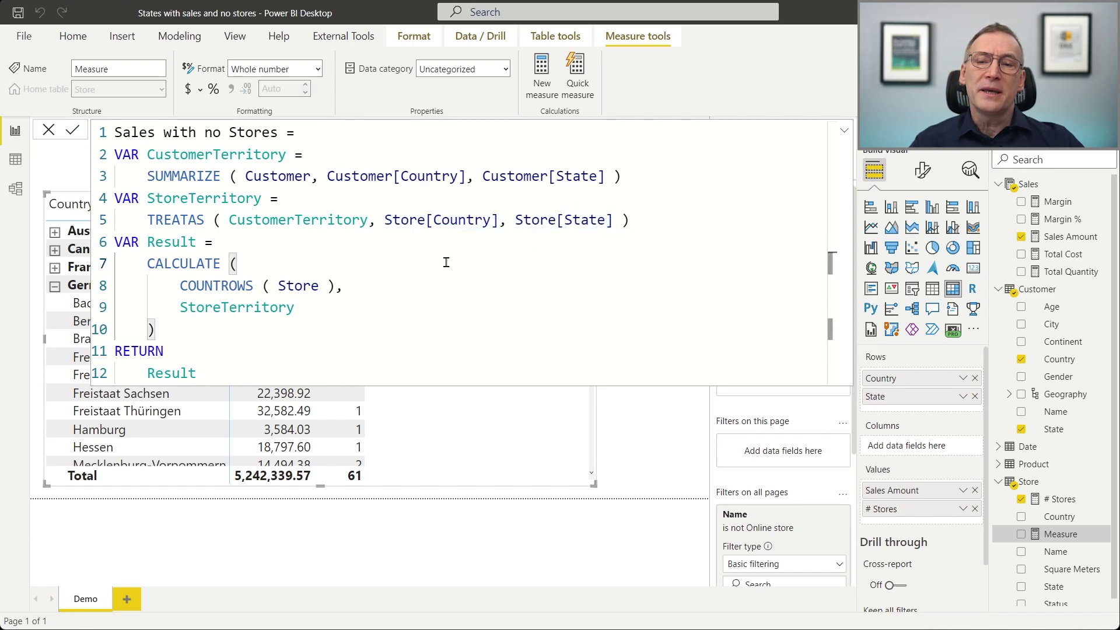
pyautogui.click(386, 223)
pyautogui.moveTo(388, 225); pyautogui.dragTo(493, 223)
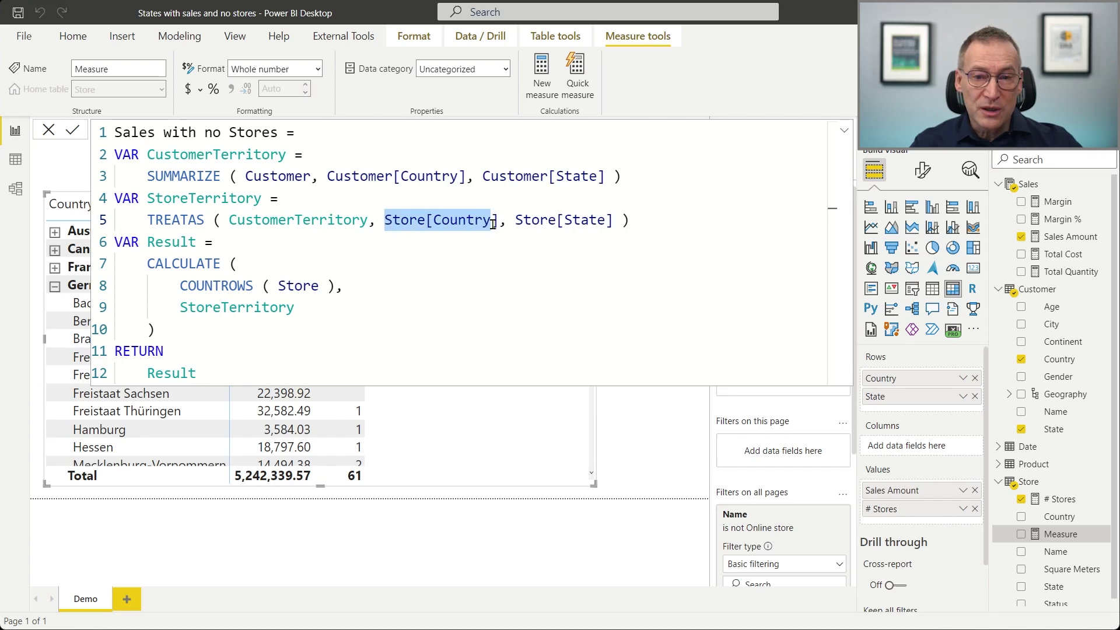
pyautogui.click(606, 222)
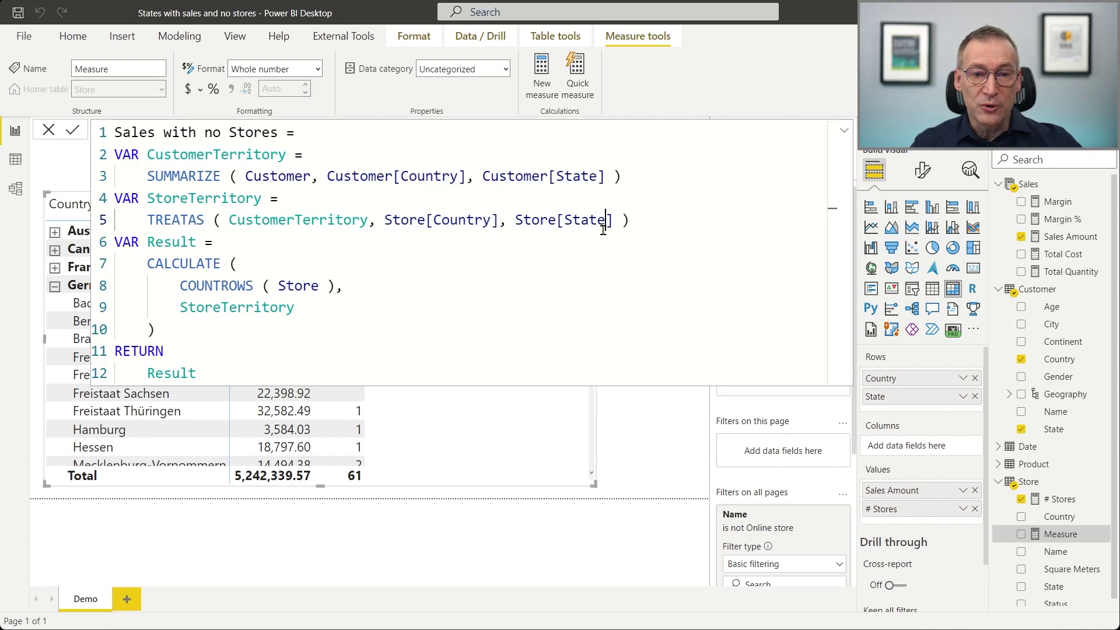
pyautogui.click(280, 220)
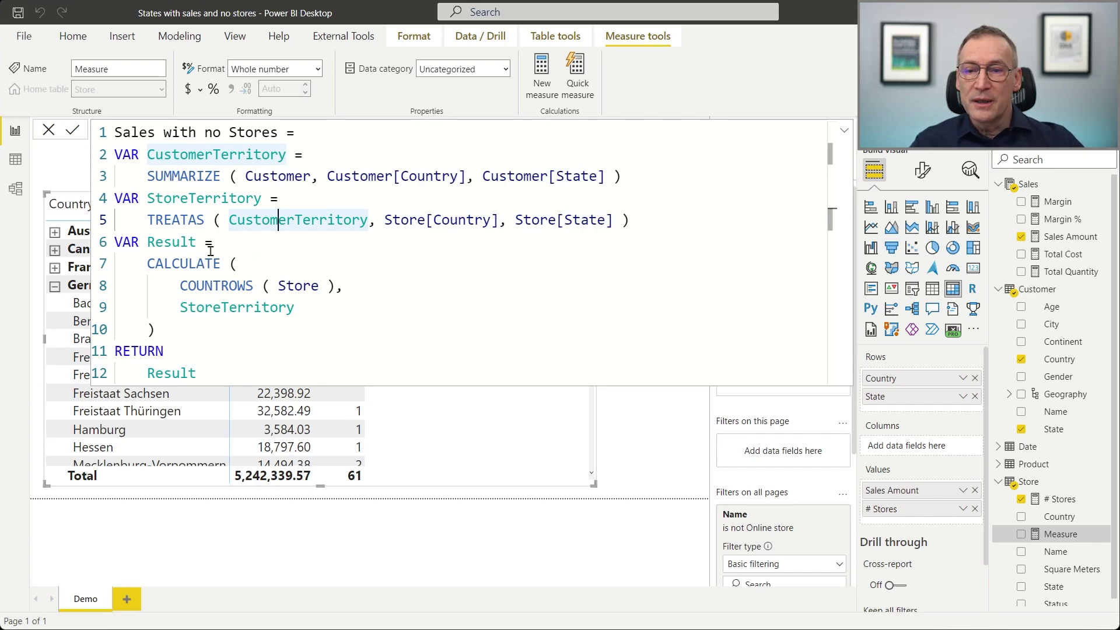
# Insert an empty line below the TREATAS expression and highlight the StoreTerritory variable name.
pyautogui.click(669, 225)
pyautogui.press('Return')
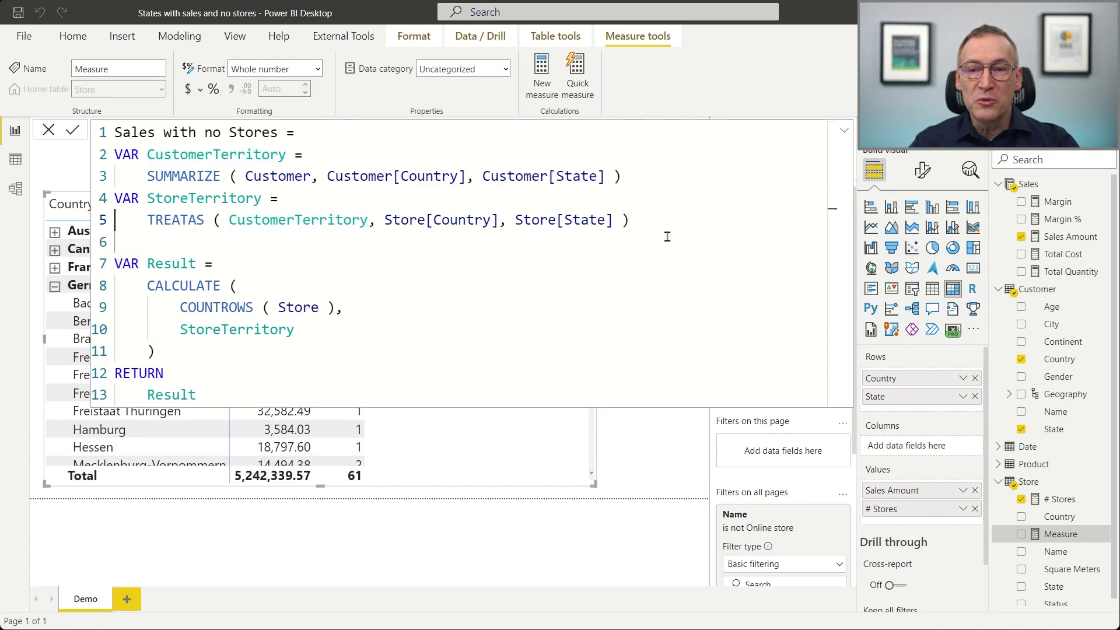
pyautogui.press('Up')
pyautogui.press('Up')
pyautogui.press('Up')
pyautogui.press('Up')
pyautogui.press('Down')
pyautogui.press('Down')
pyautogui.press('Down')
pyautogui.press('Up')
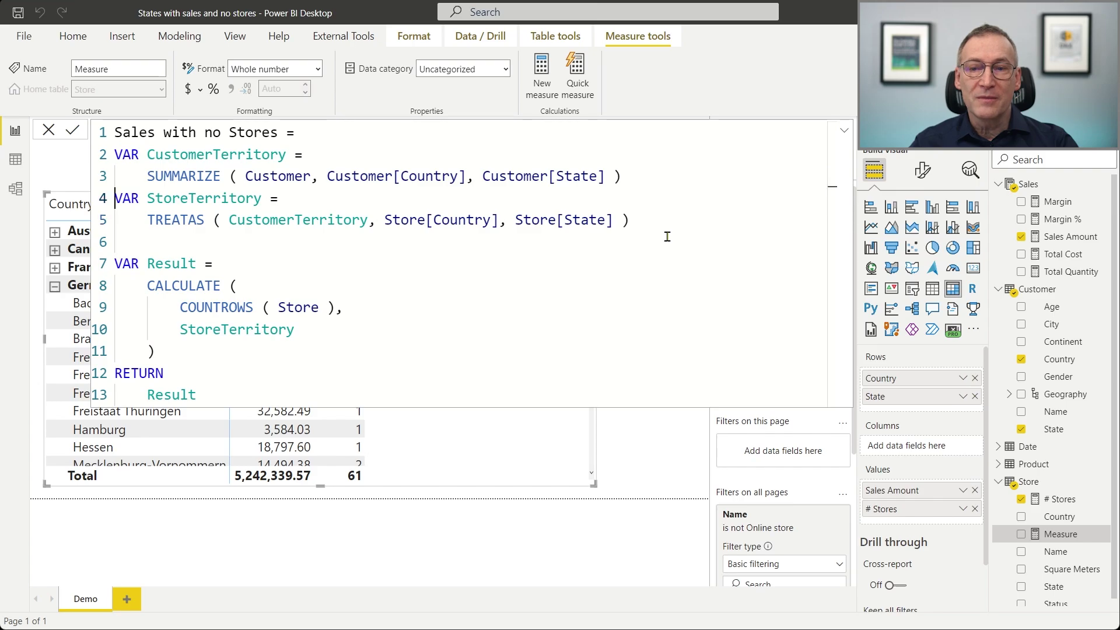
pyautogui.hotkey('ctrl', 'Right')
pyautogui.hotkey('ctrl', 'shift', 'Left')
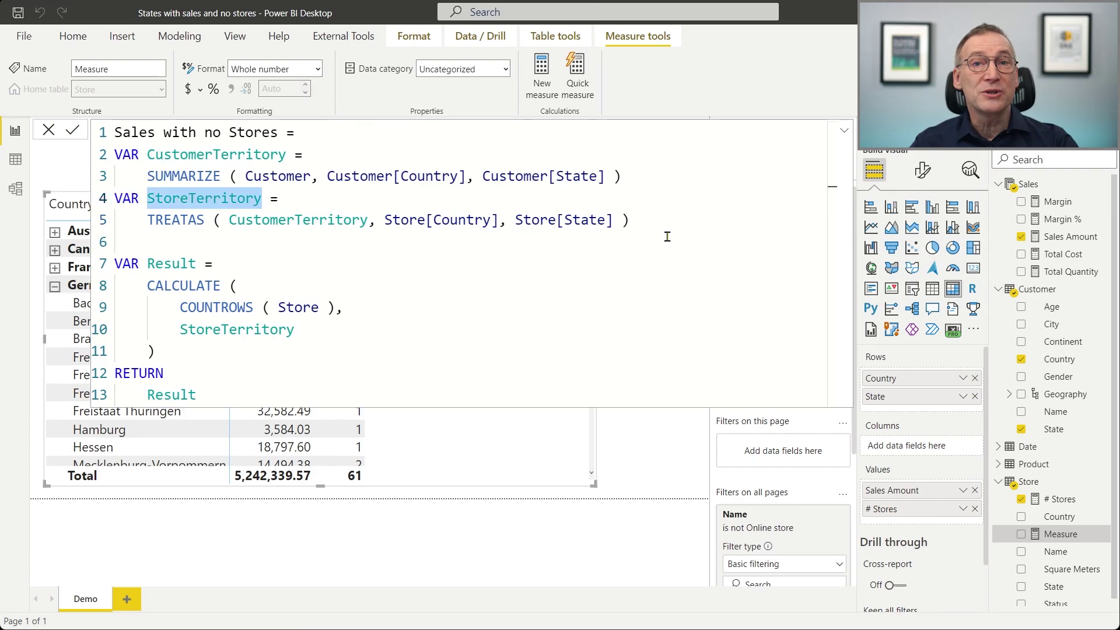
# Declare a variable named CustomerTerritoryWithNoStores at the start of the empty line before VAR Result.
pyautogui.press('Down')
pyautogui.press('Down')
pyautogui.hotkey('shift', 'Home')
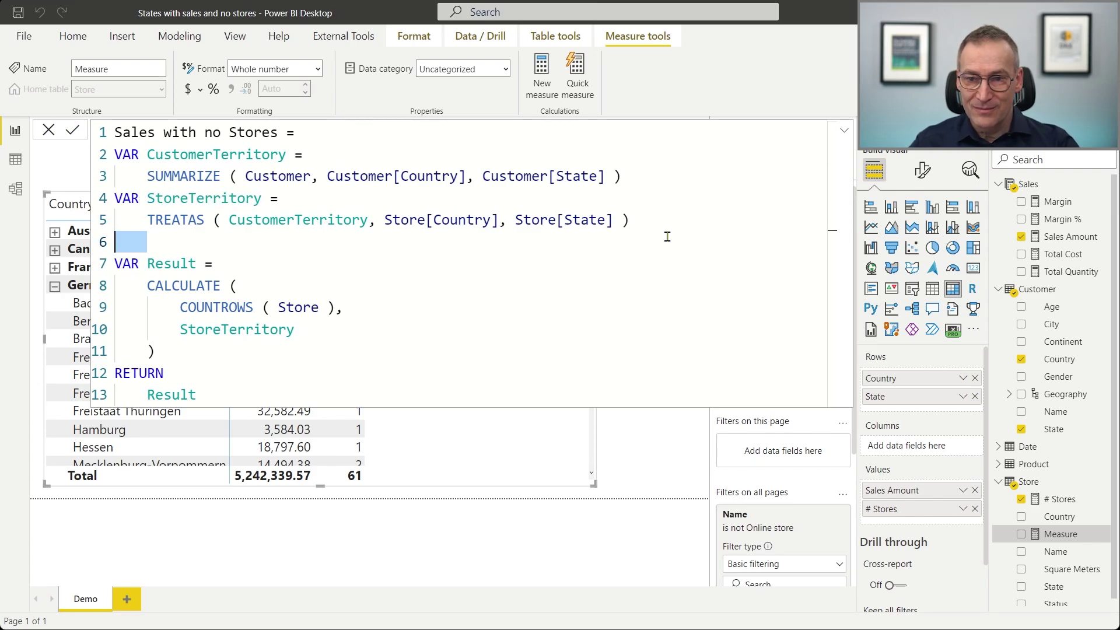
pyautogui.write('VAR')
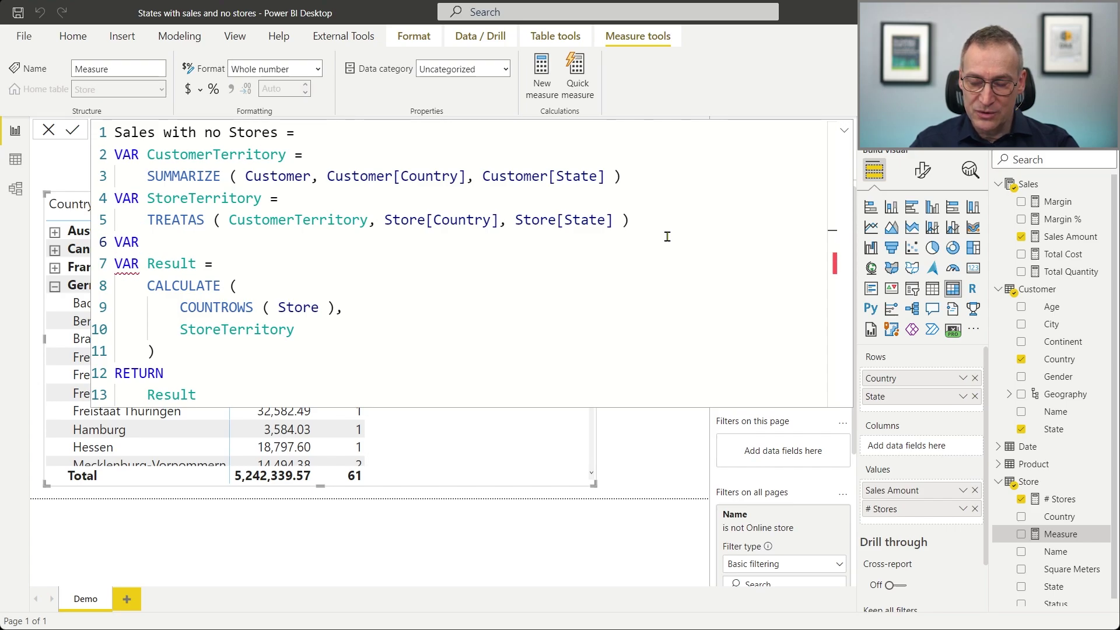
pyautogui.write(' StoreTer')
pyautogui.press('BackSpace')
pyautogui.press('BackSpace')
pyautogui.press('BackSpace')
pyautogui.write('Custome')
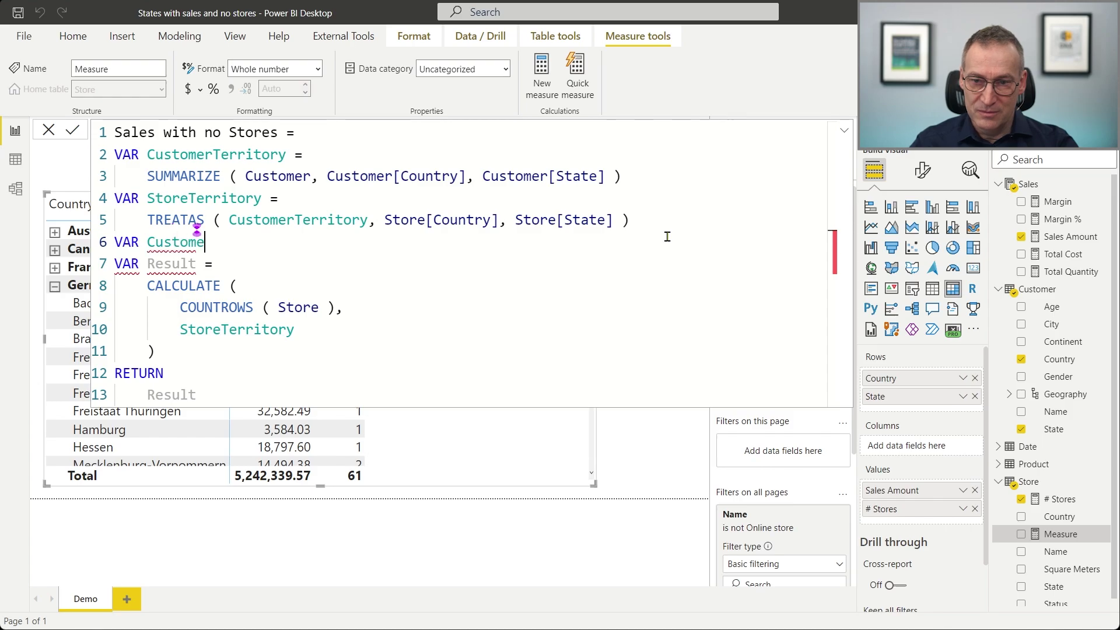
pyautogui.write('rTerrir')
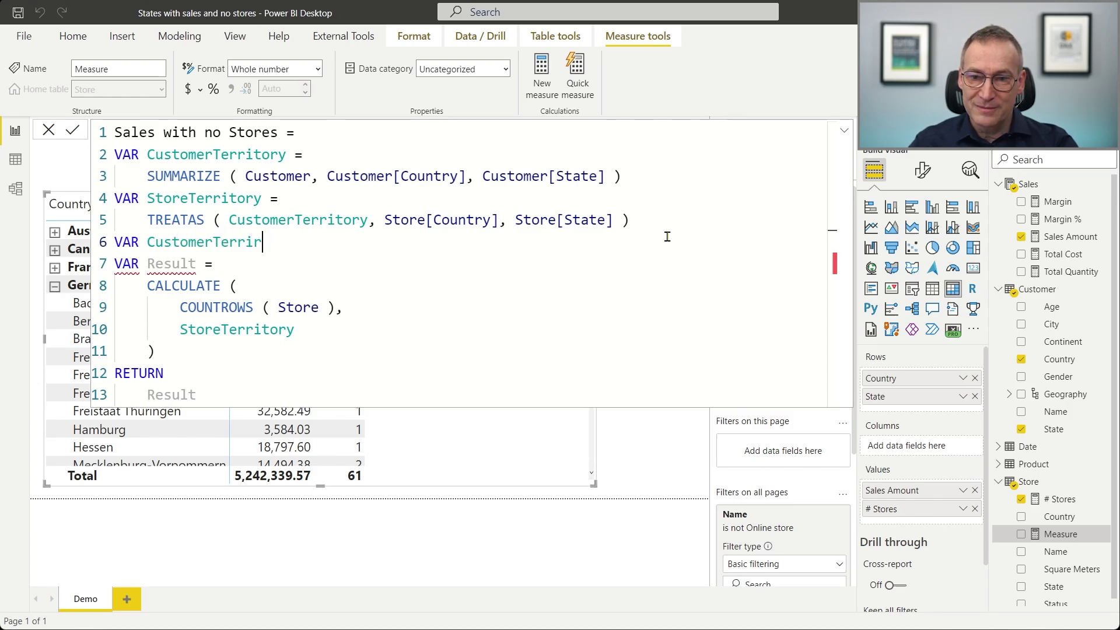
pyautogui.press('BackSpace')
pyautogui.write('toryWithNoS')
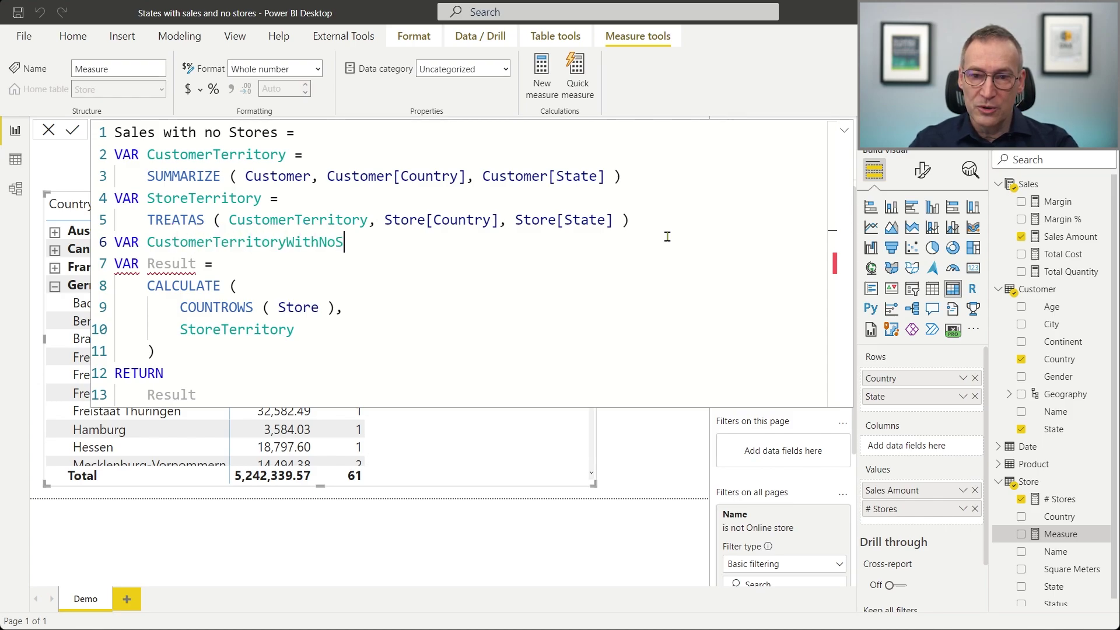
pyautogui.write('tores =')
pyautogui.press('Return')
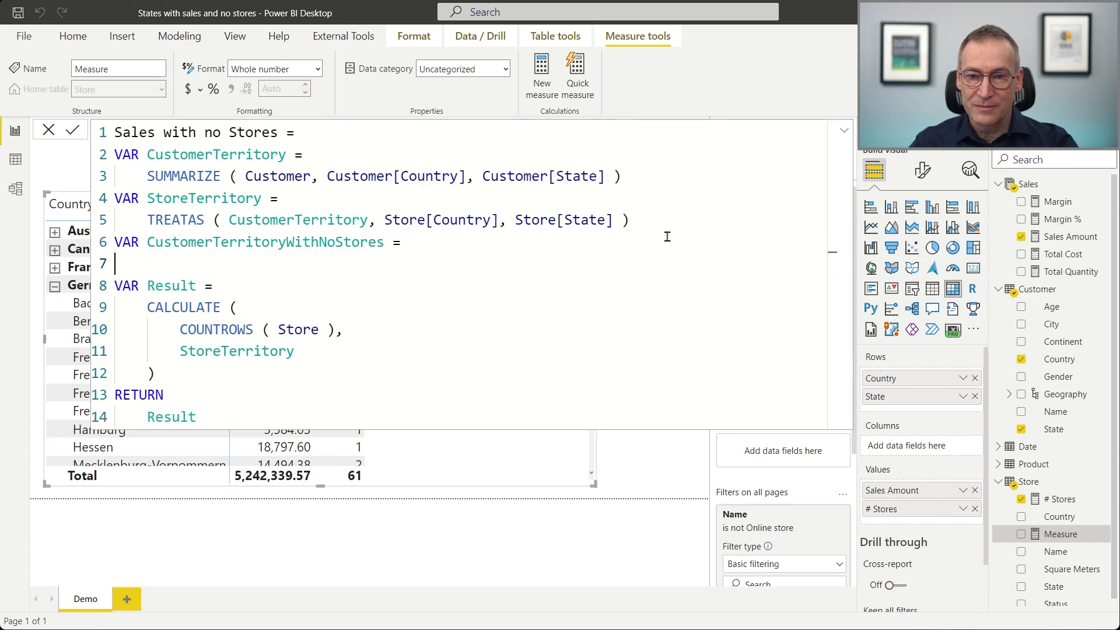
# Define CustomerTerritoryWithNoStores as EXCEPT ( CustomerTerritory, StoreTerritory ), indented on its own line.
pyautogui.press('Tab')
pyautogui.write('EXCE')
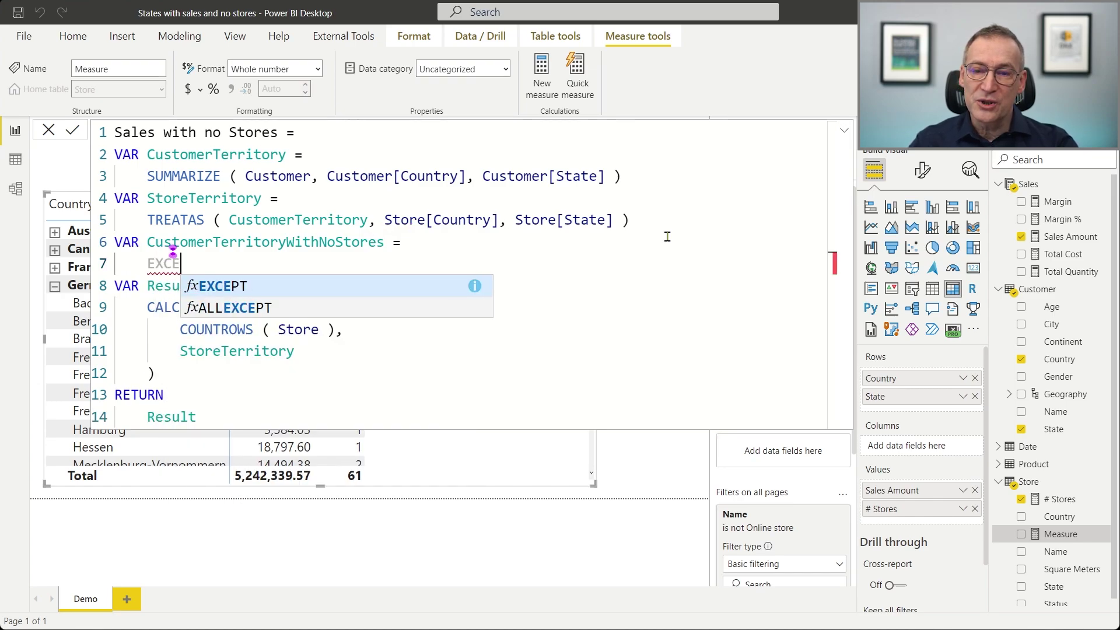
pyautogui.write('PT (')
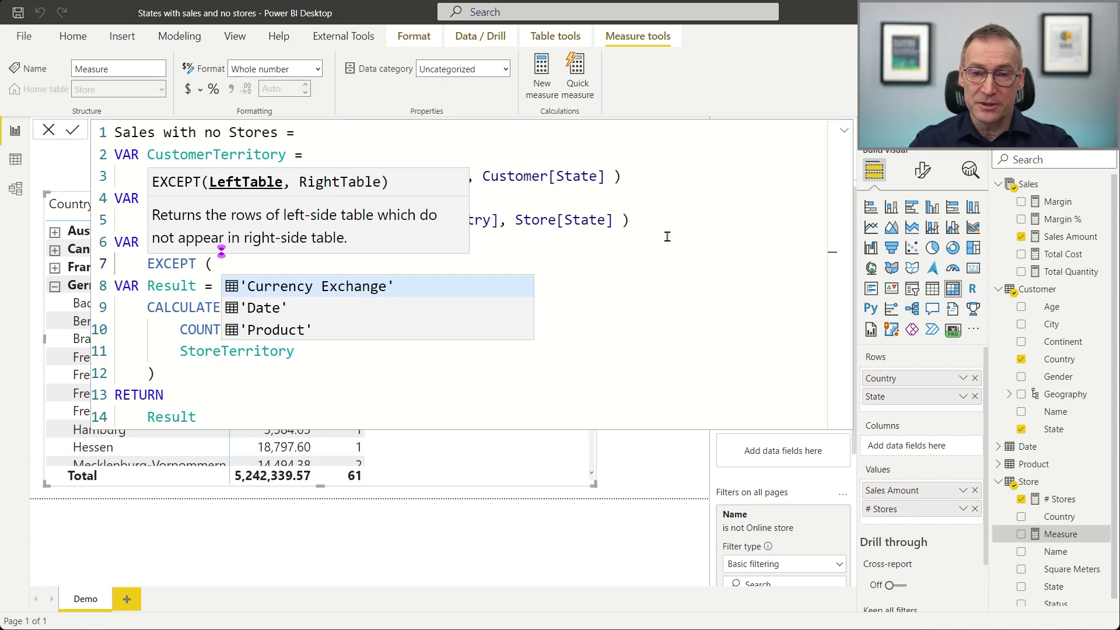
pyautogui.write('Cus')
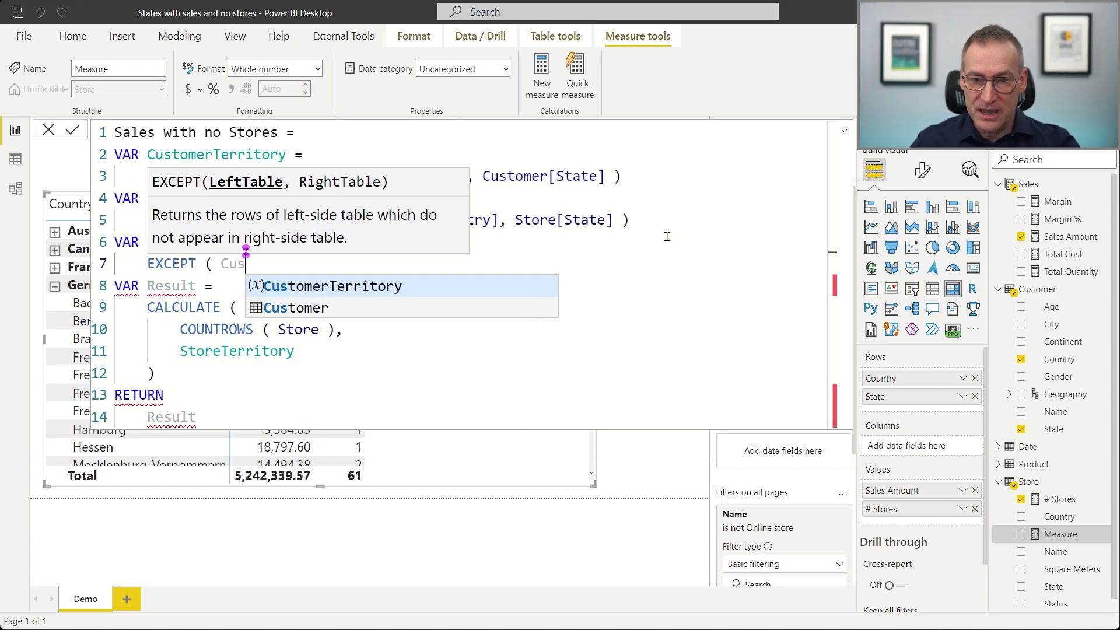
pyautogui.write('tomerTerritory, ')
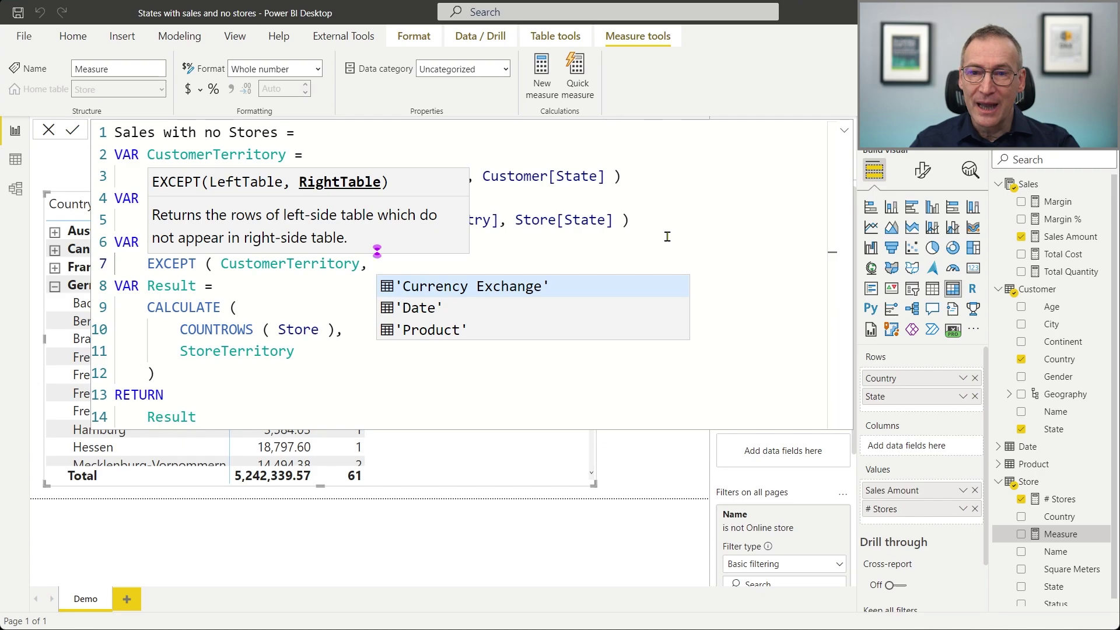
pyautogui.write('StoreTerritory )')
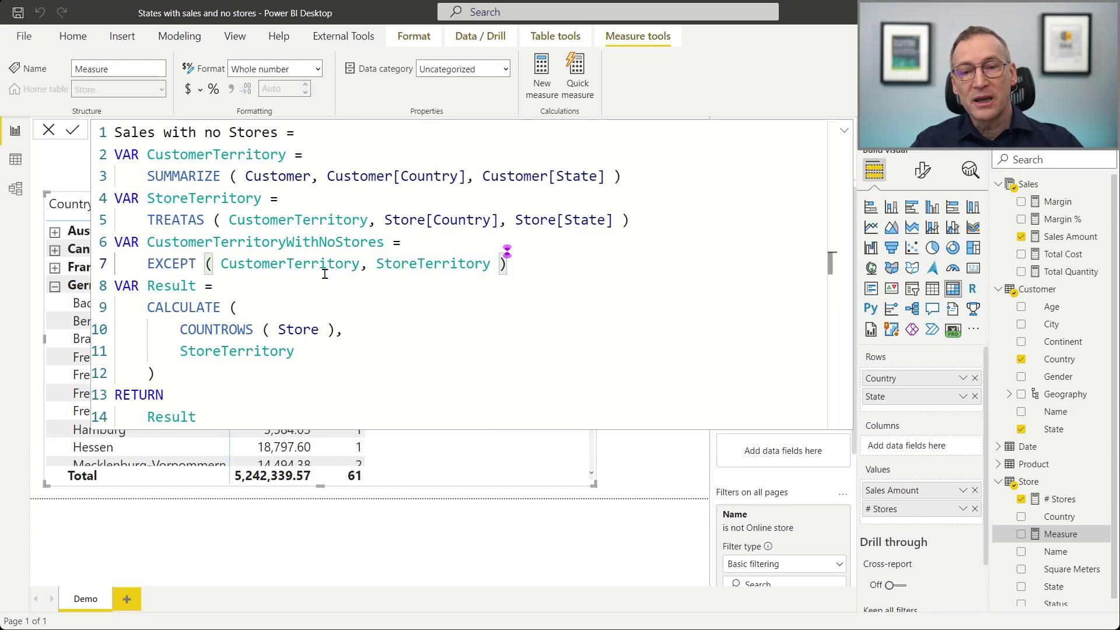
# Review the StoreTerritory and CustomerTerritory arguments of the EXCEPT function.
pyautogui.moveTo(376, 263); pyautogui.dragTo(499, 262)
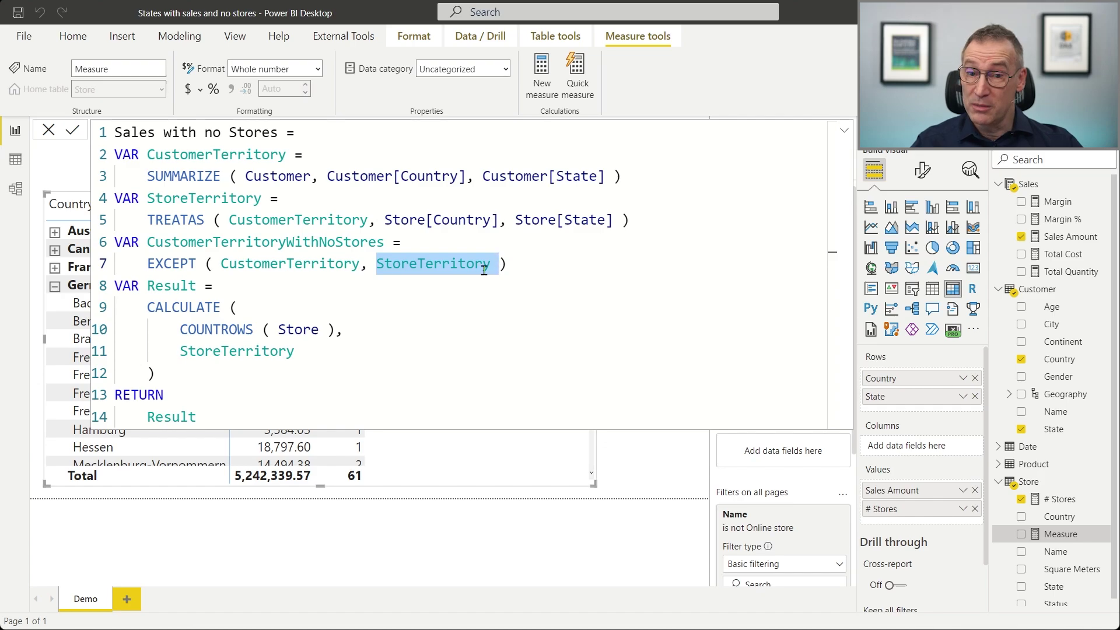
pyautogui.click(465, 270)
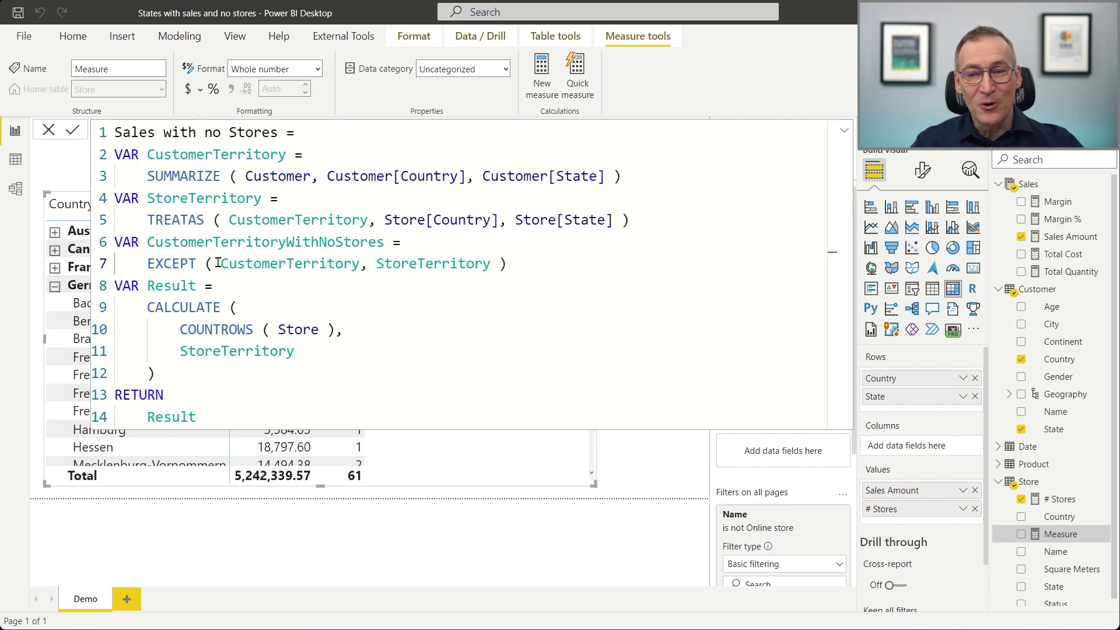
pyautogui.moveTo(221, 263); pyautogui.dragTo(357, 267)
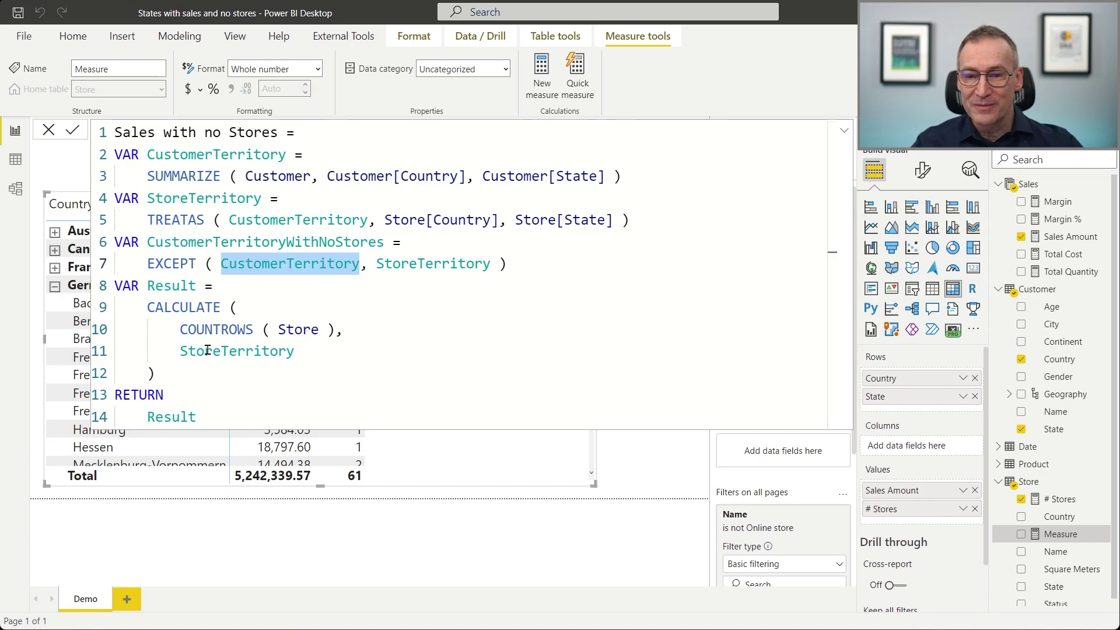
# Replace the StoreTerritory filter in the Result variable's CALCULATE with CustomerTerritoryWithNoStores.
pyautogui.doubleClick(188, 244)
pyautogui.hotkey('ctrl', 'c')
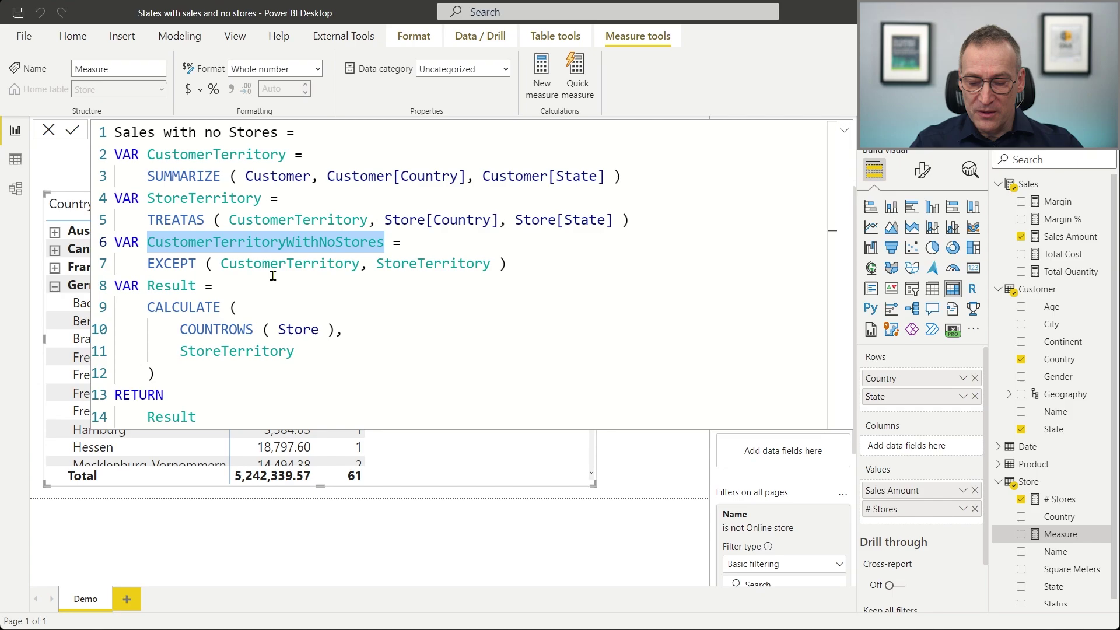
pyautogui.click(232, 367)
pyautogui.doubleClick(236, 352)
pyautogui.hotkey('ctrl', 'v')
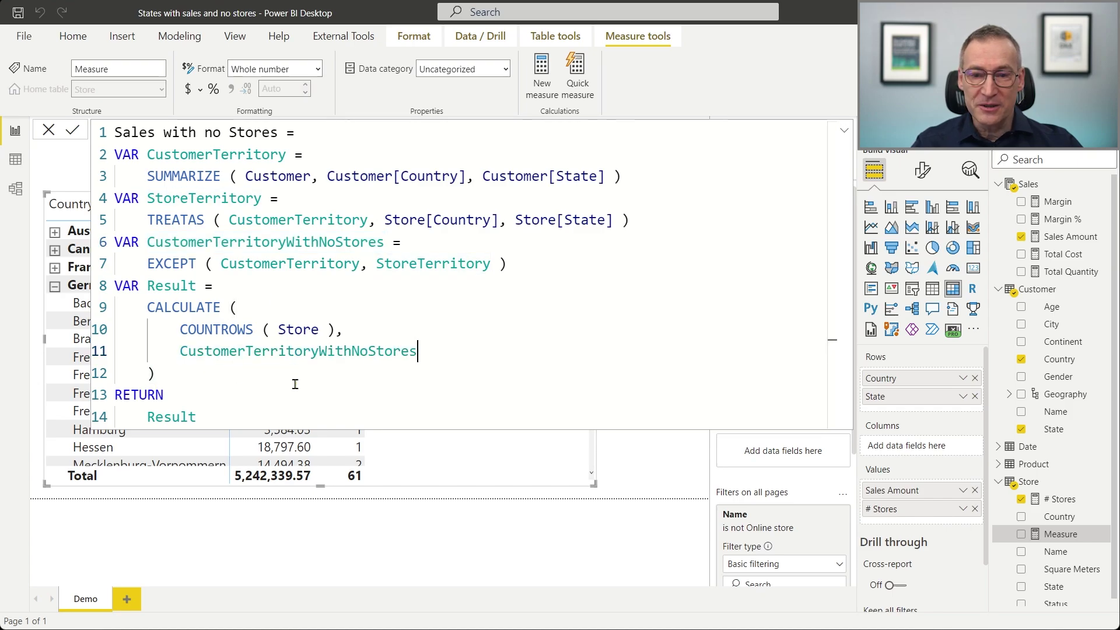
# Replace COUNTROWS ( Store ) in CALCULATE with the [Sales Amount] measure and commit the formula.
pyautogui.click(180, 330)
pyautogui.hotkey('ctrl', 'shift', 'Right')
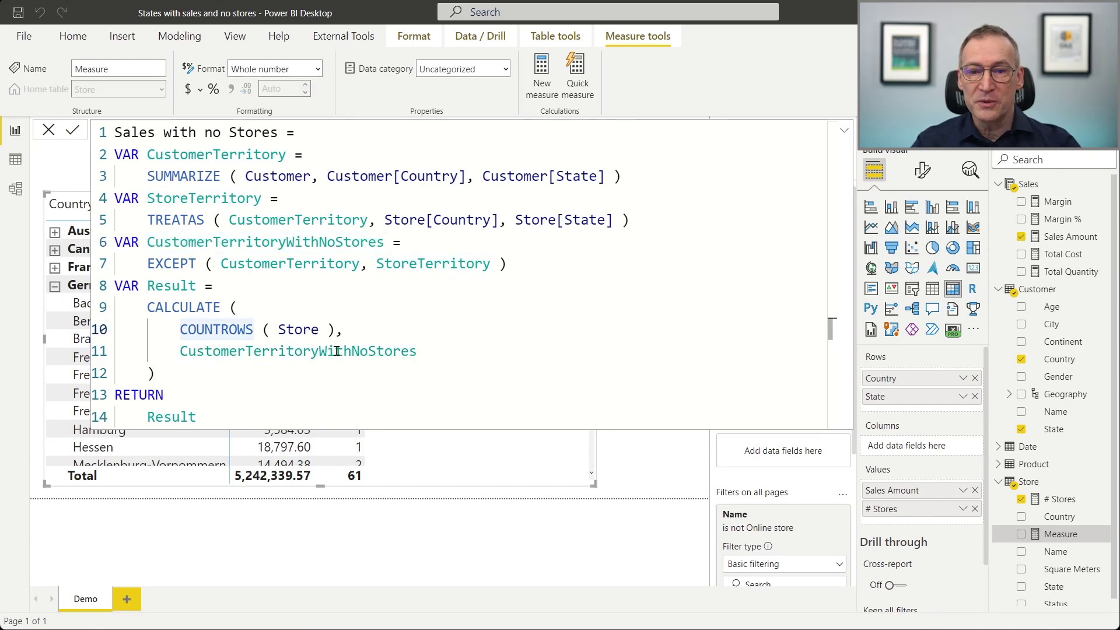
pyautogui.hotkey('ctrl', 'shift', 'Right')
pyautogui.hotkey('ctrl', 'shift', 'Right')
pyautogui.hotkey('ctrl', 'shift', 'Right')
pyautogui.write('[S')
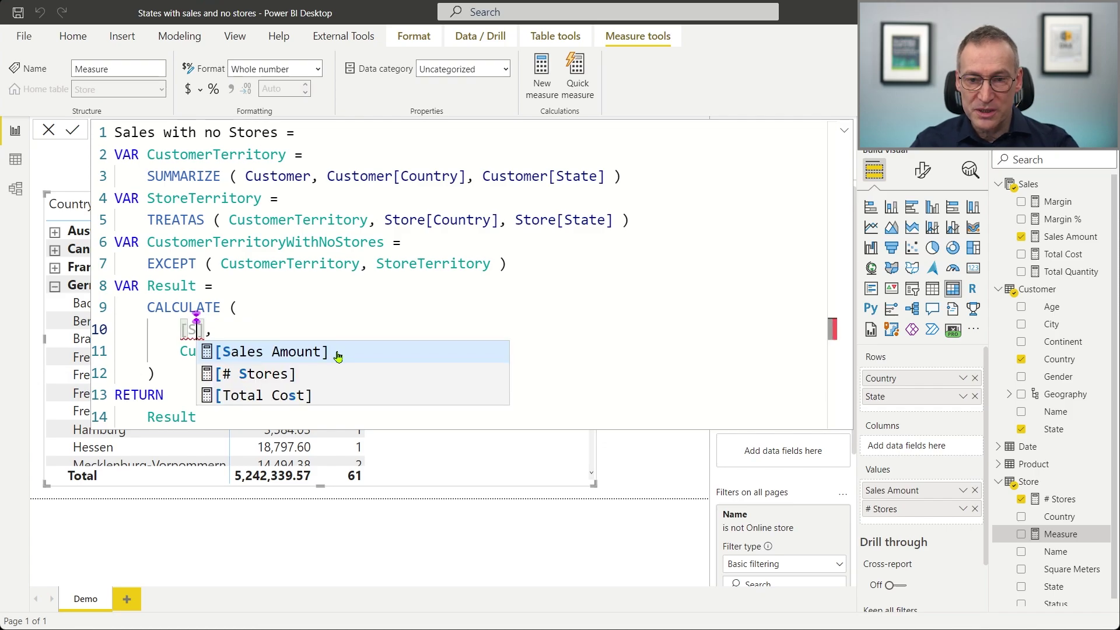
pyautogui.click(338, 353)
pyautogui.hotkey('shift', 'Home')
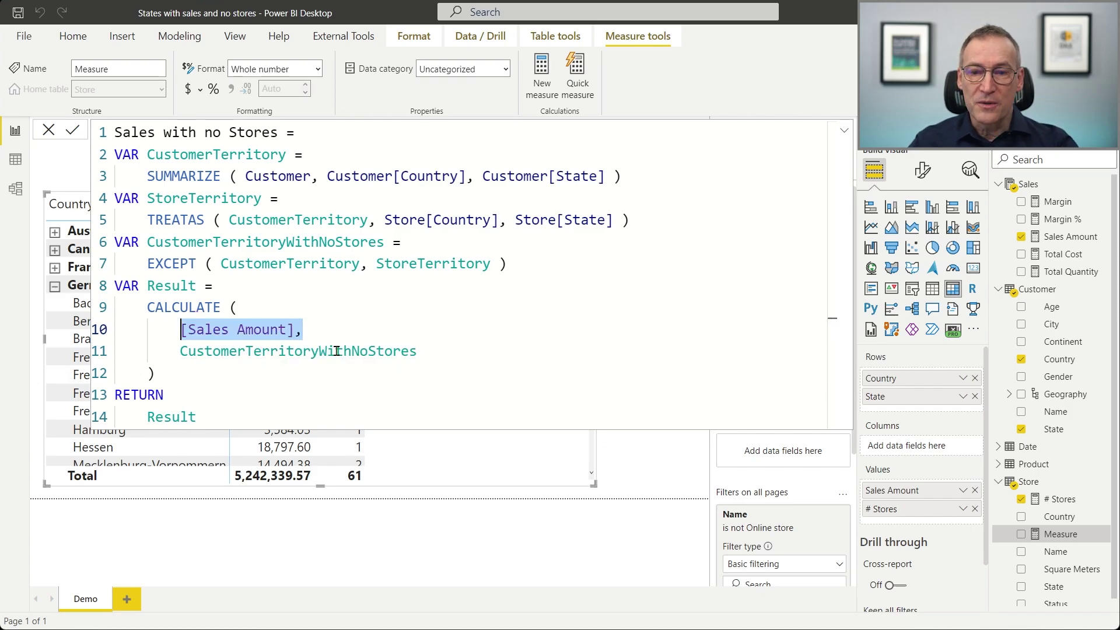
pyautogui.click(290, 373)
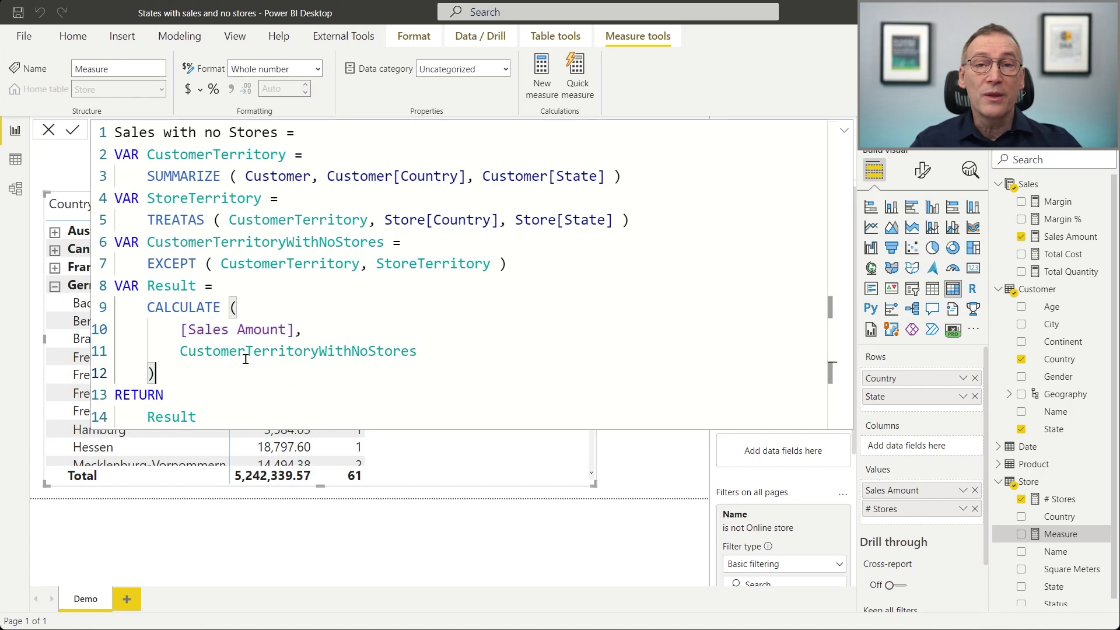
pyautogui.click(207, 395)
pyautogui.click(272, 413)
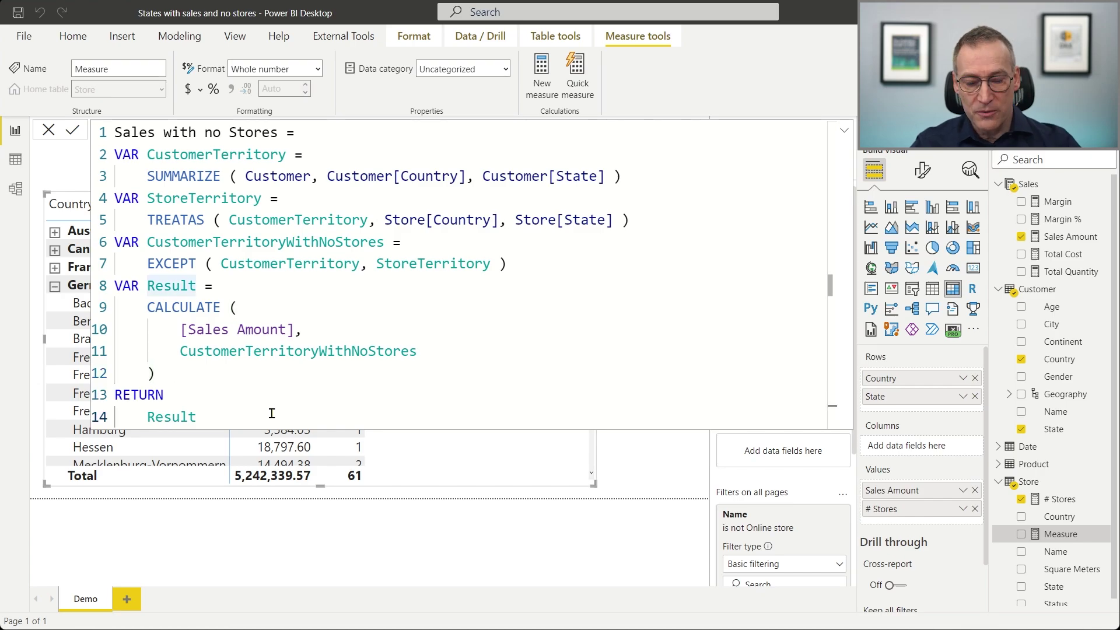
pyautogui.press('Return')
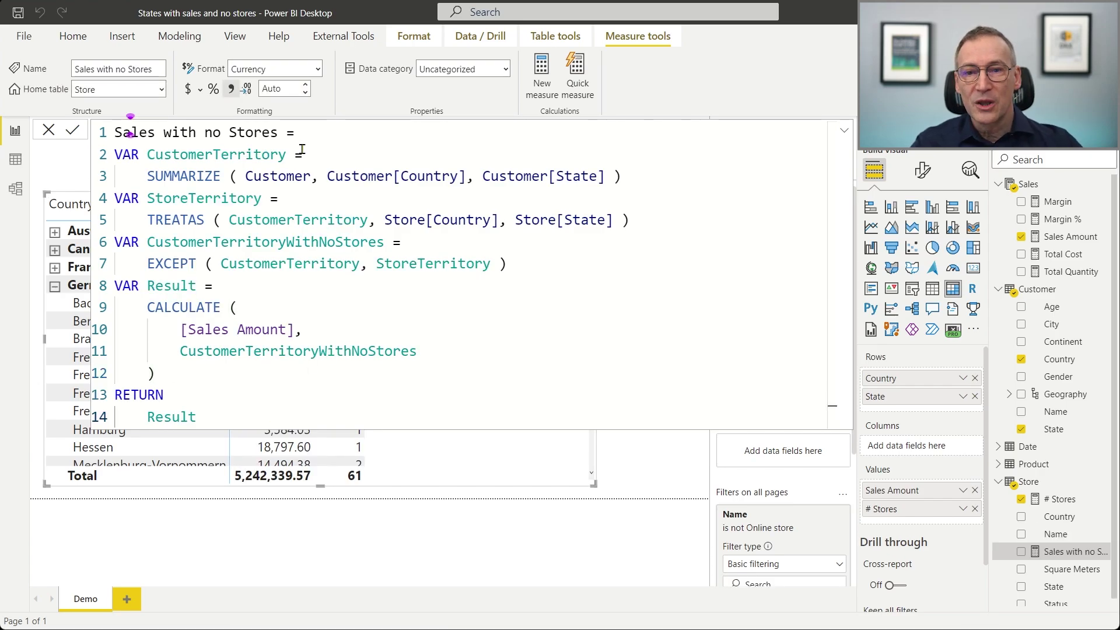
# Format the Sales with no Stores measure as Decimal number and leave the formula editor.
pyautogui.click(317, 69)
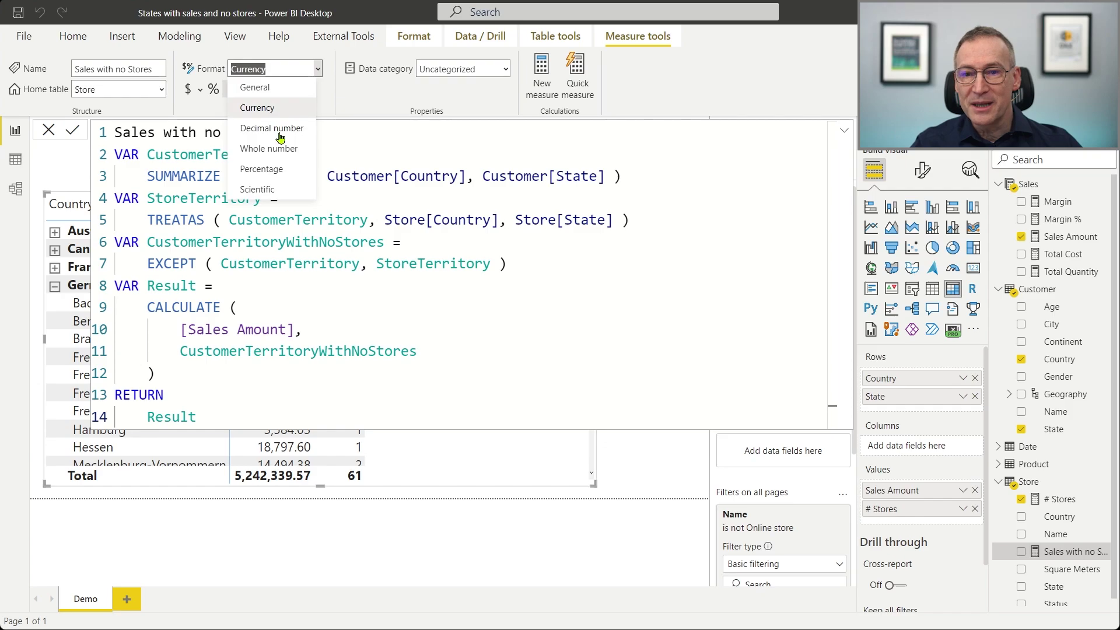
pyautogui.click(280, 137)
pyautogui.click(449, 311)
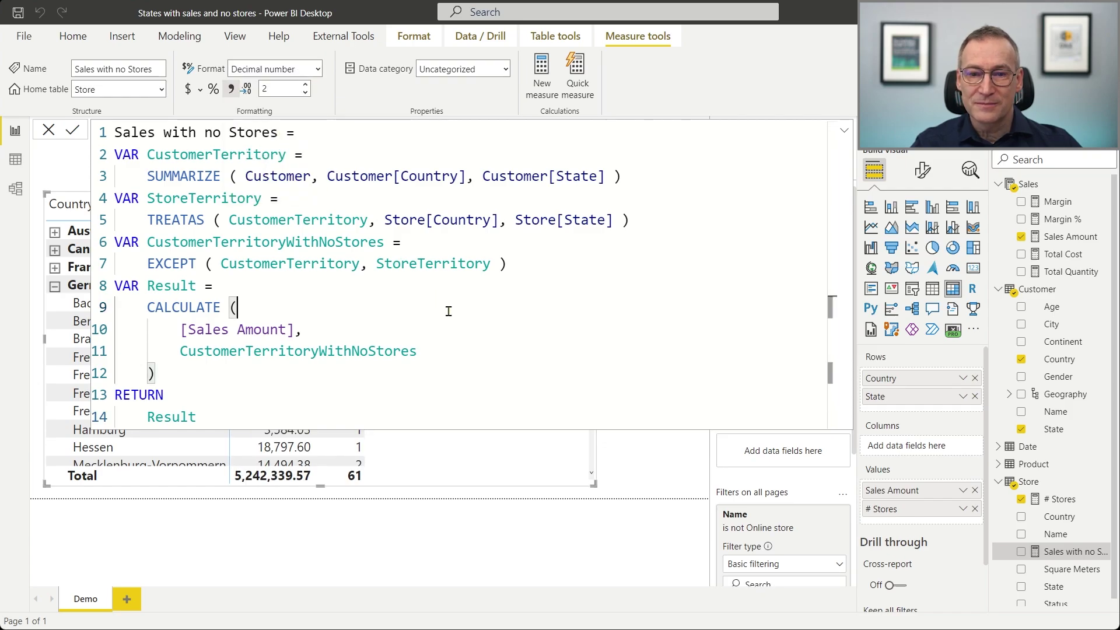
pyautogui.click(415, 264)
pyautogui.press('Escape')
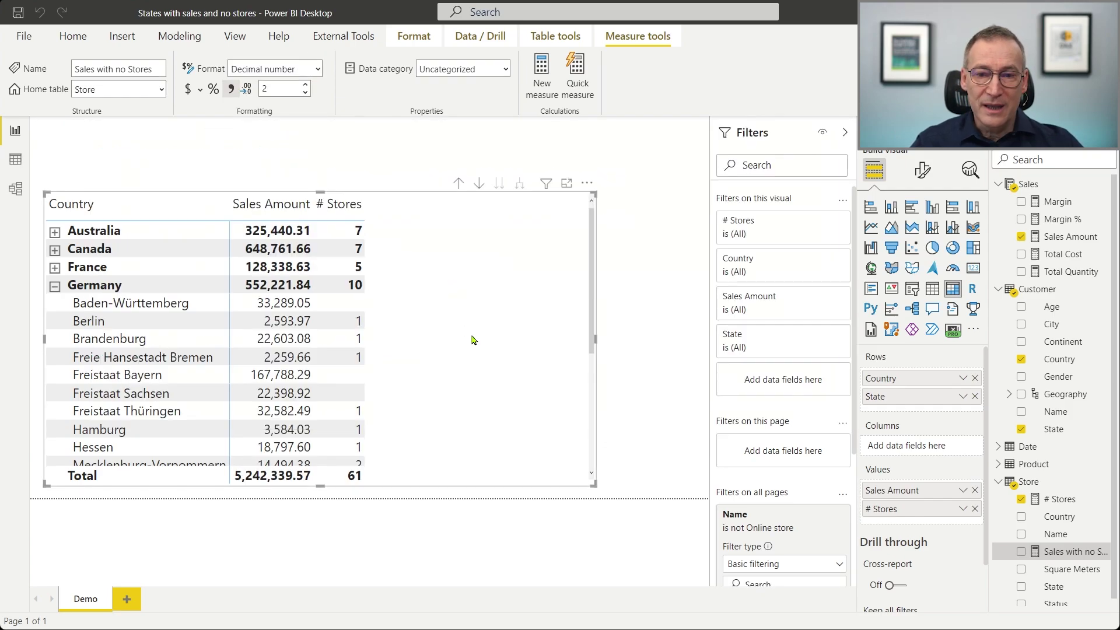
# Add the Sales with no Stores measure to the matrix, then widen the matrix and shift it slightly upward.
pyautogui.moveTo(1067, 551); pyautogui.dragTo(525, 300)
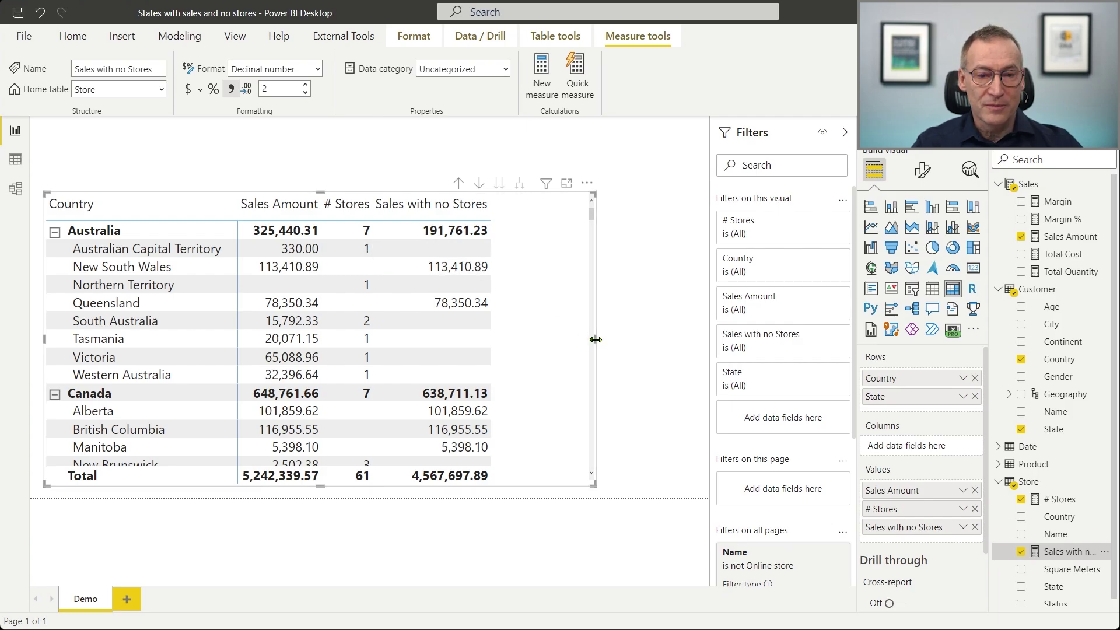
pyautogui.moveTo(596, 340); pyautogui.dragTo(697, 340)
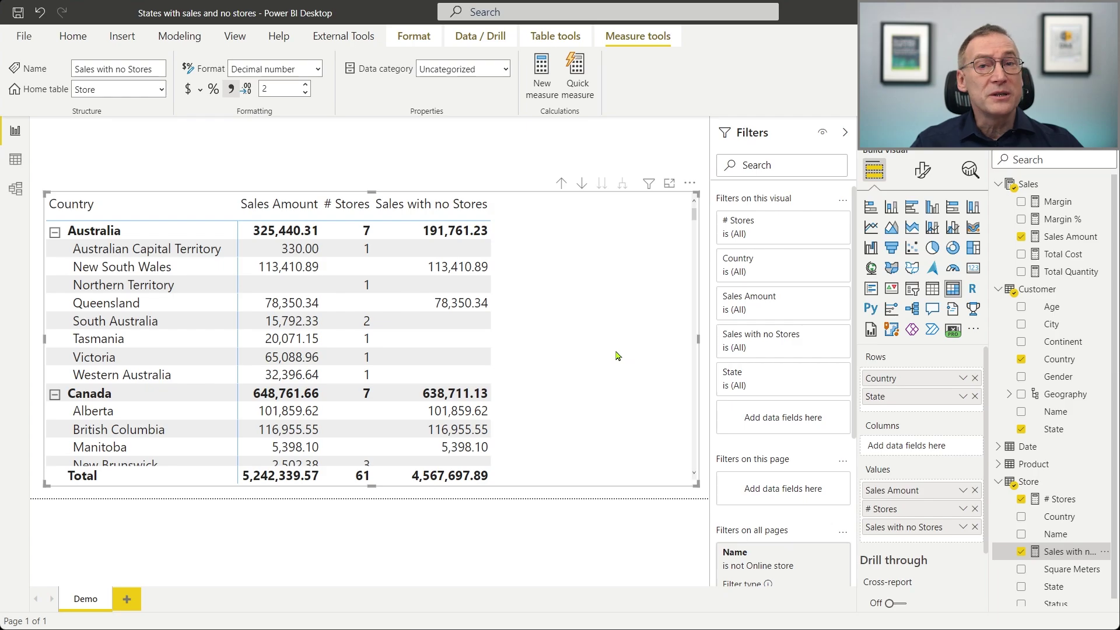
pyautogui.moveTo(617, 356); pyautogui.dragTo(612, 343)
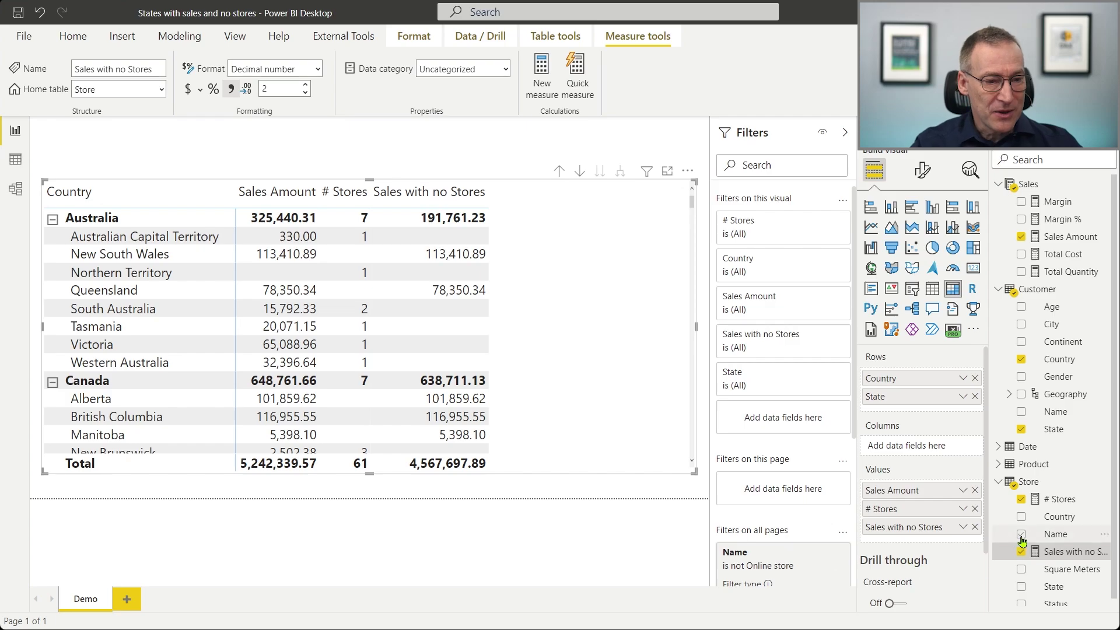
# Copy the entire formula of the Sales with no Stores measure and leave the formula editor.
pyautogui.click(1070, 537)
pyautogui.click(1070, 551)
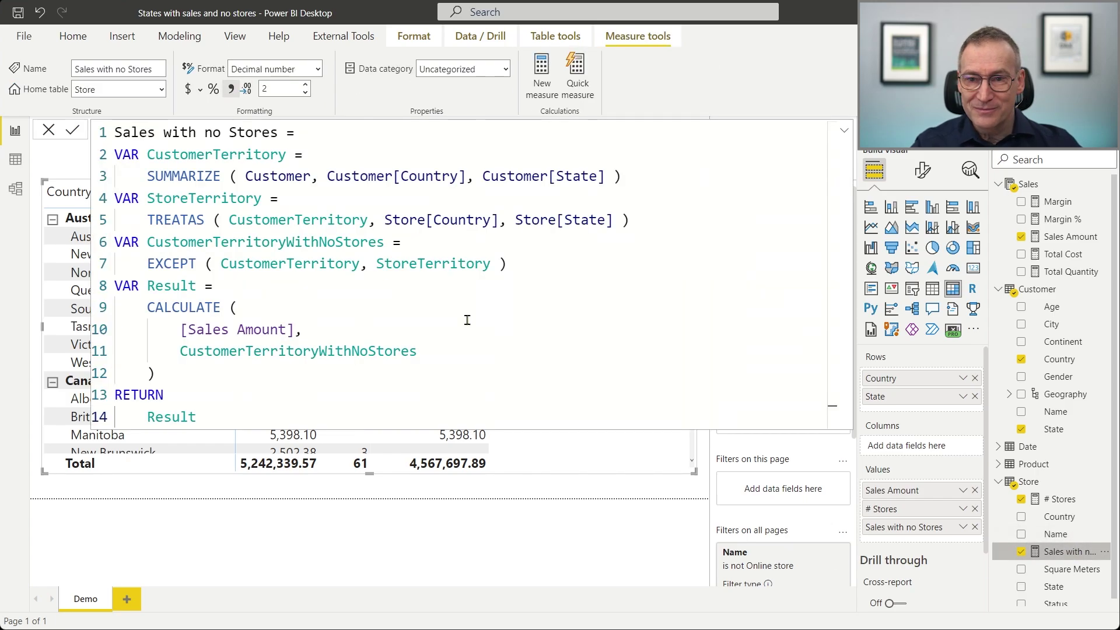
pyautogui.click(380, 285)
pyautogui.hotkey('ctrl', 'a')
pyautogui.hotkey('ctrl', 'c')
pyautogui.press('Escape')
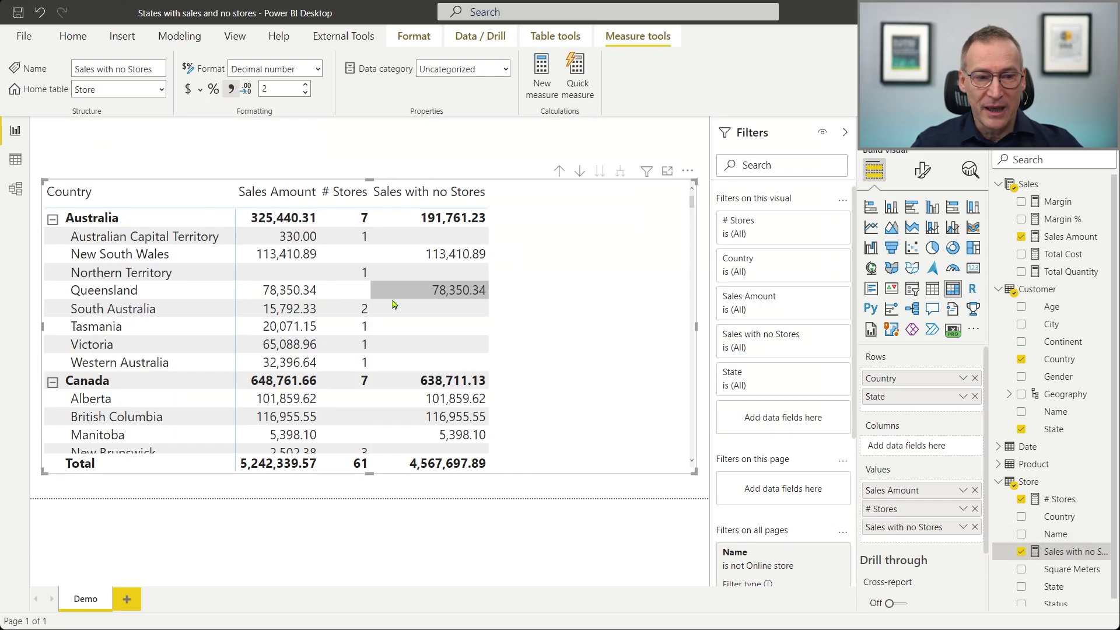
# Create a new measure in the Store table from the copied formula and name it Sales with Stores.
pyautogui.rightClick(1038, 484)
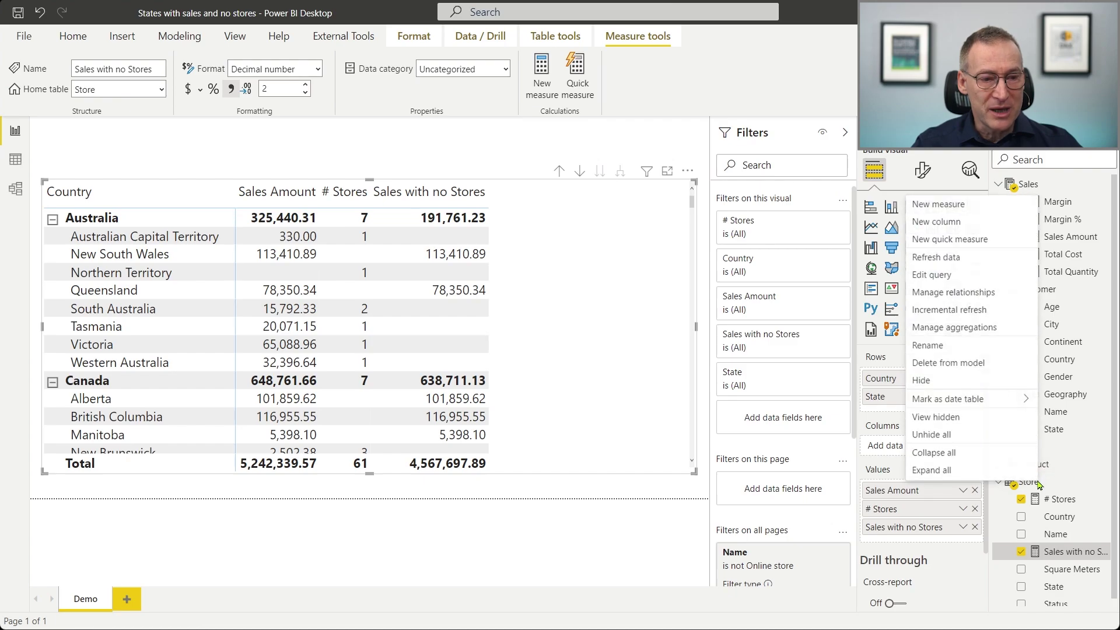
pyautogui.click(961, 205)
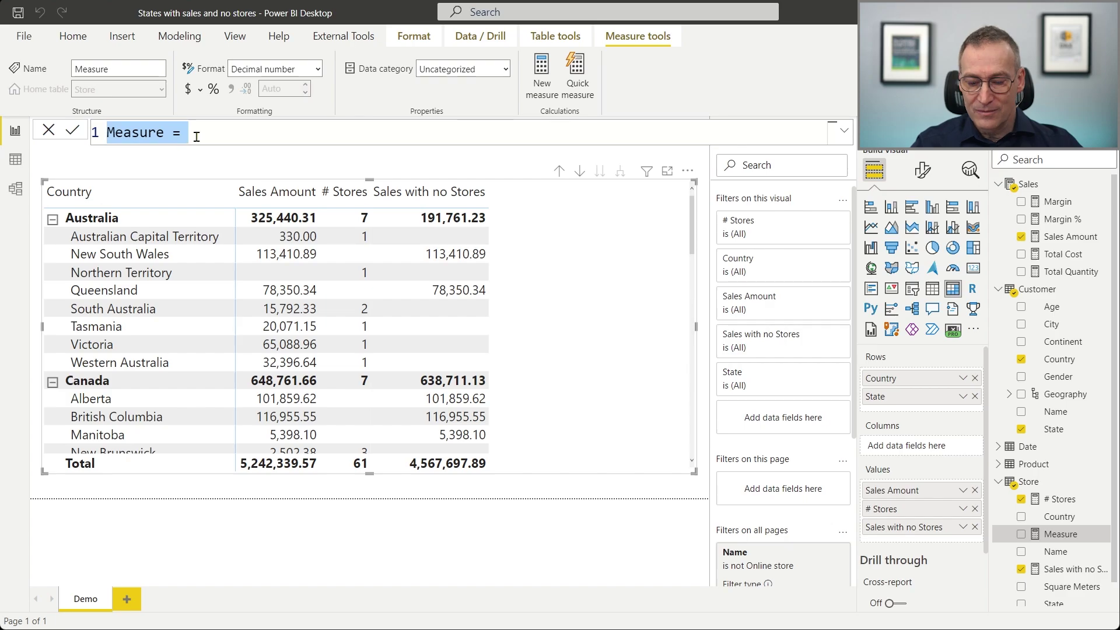
pyautogui.hotkey('ctrl', 'v')
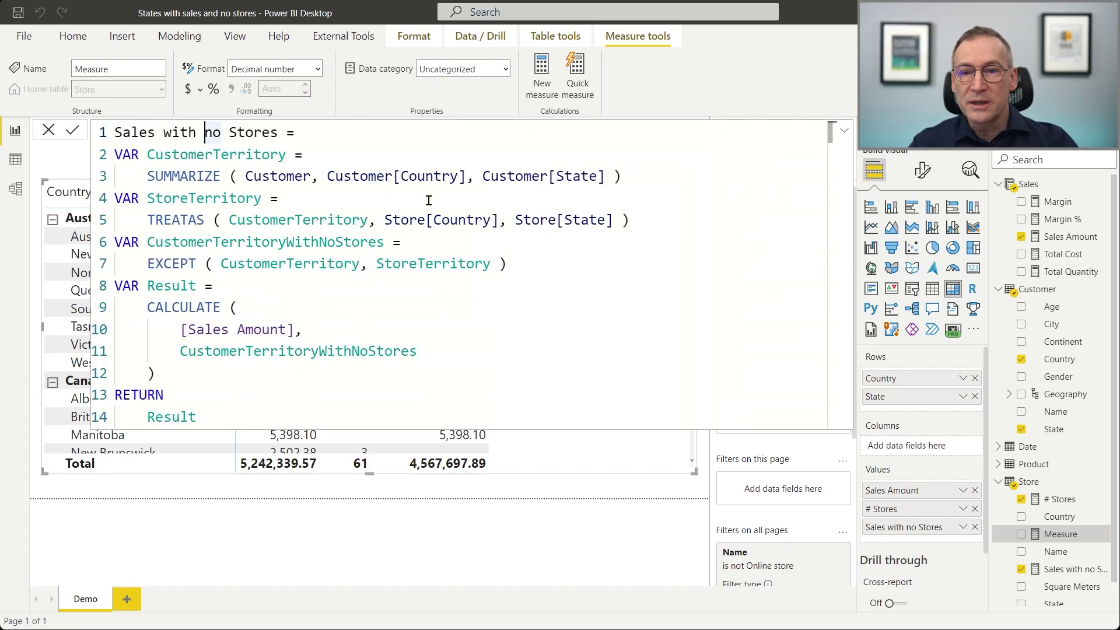
pyautogui.hotkey('ctrl', 'shift', 'Right')
pyautogui.hotkey('ctrl', 'shift', 'Left')
pyautogui.hotkey('ctrl', 'shift', 'Left')
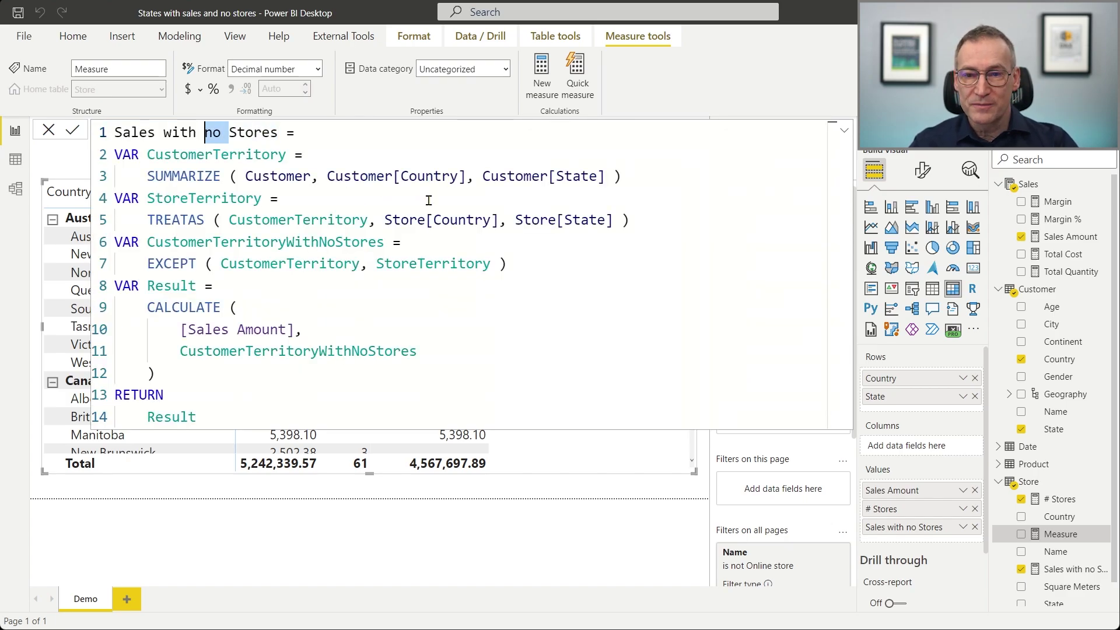
pyautogui.press('BackSpace')
# Rename the CustomerTerritoryWithNoStores variable to CustomerTerritoryWithStores in its VAR declaration.
pyautogui.press('Down')
pyautogui.press('Down')
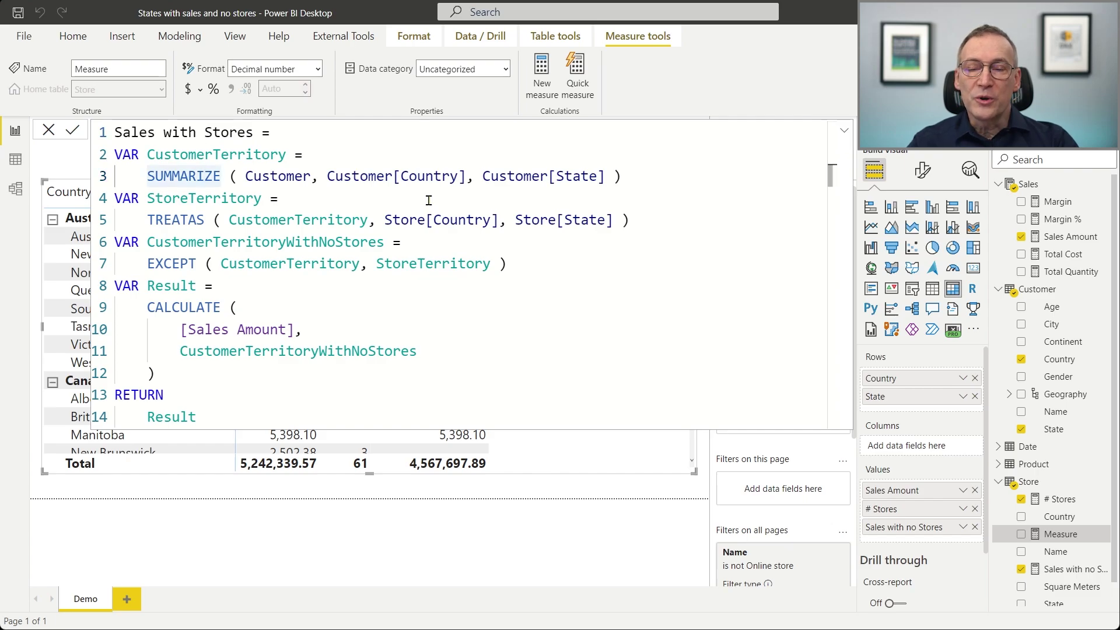
pyautogui.press('Down')
pyautogui.press('Down')
pyautogui.press('Down')
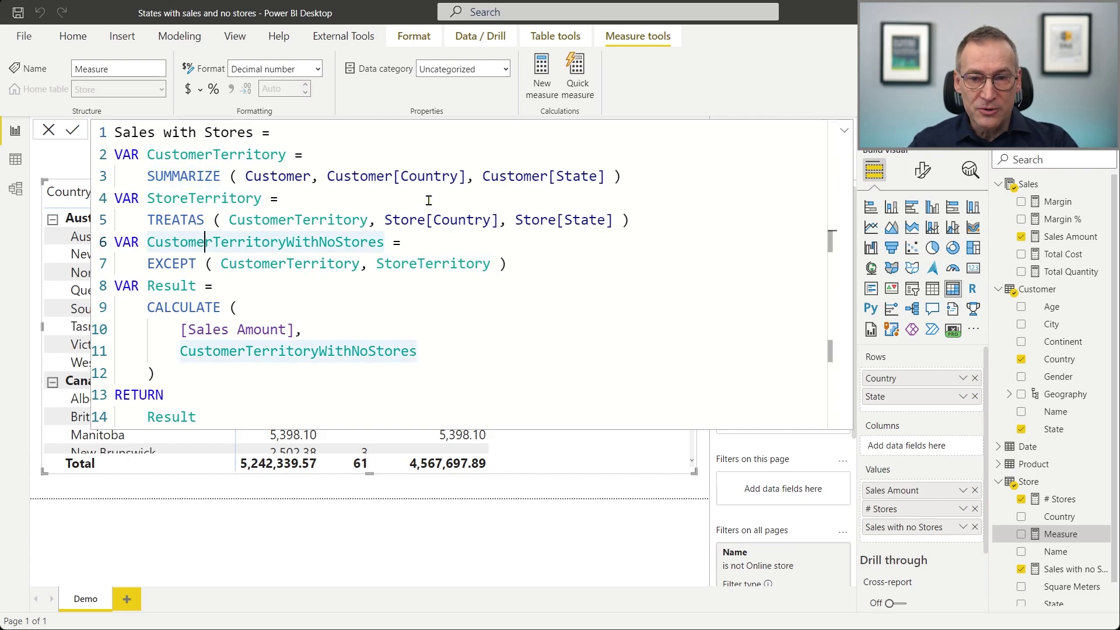
pyautogui.hotkey('ctrl', 'Right')
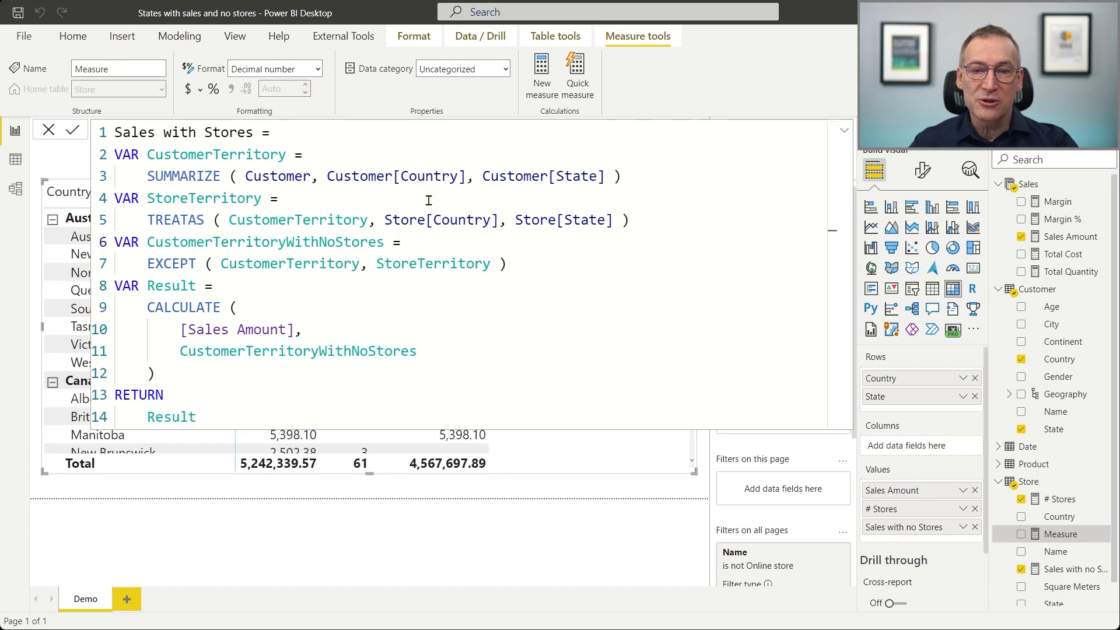
pyautogui.press('Left')
pyautogui.press('Delete')
pyautogui.press('Delete')
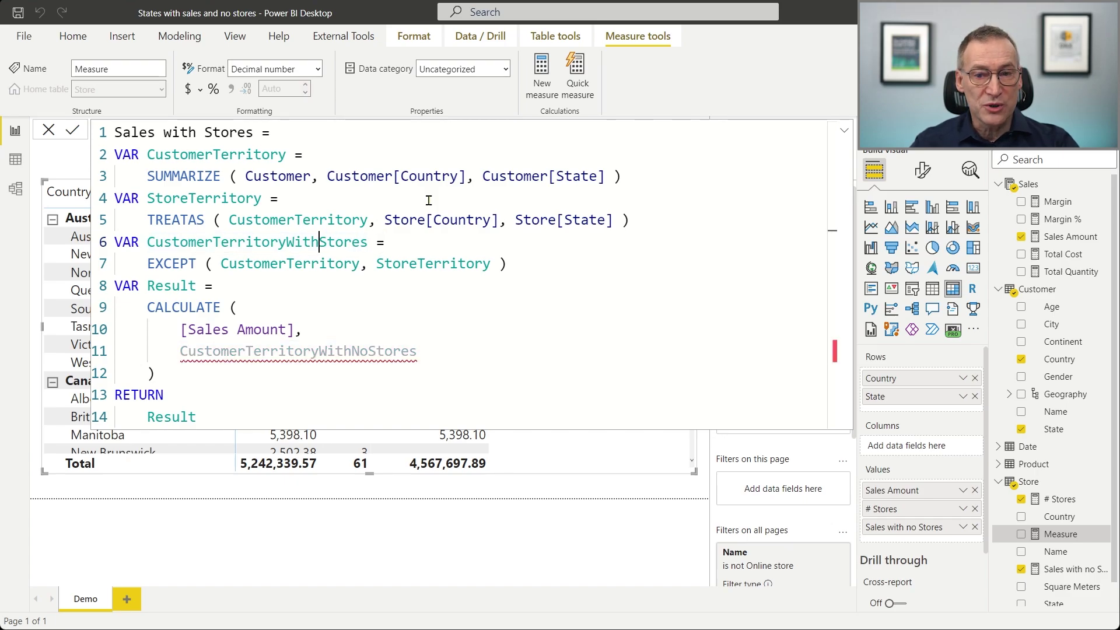
# Replace EXCEPT with INTERSECT in the CustomerTerritoryWithStores variable and check its CustomerTerritory and StoreTerritory arguments.
pyautogui.press('Down')
pyautogui.press('Home')
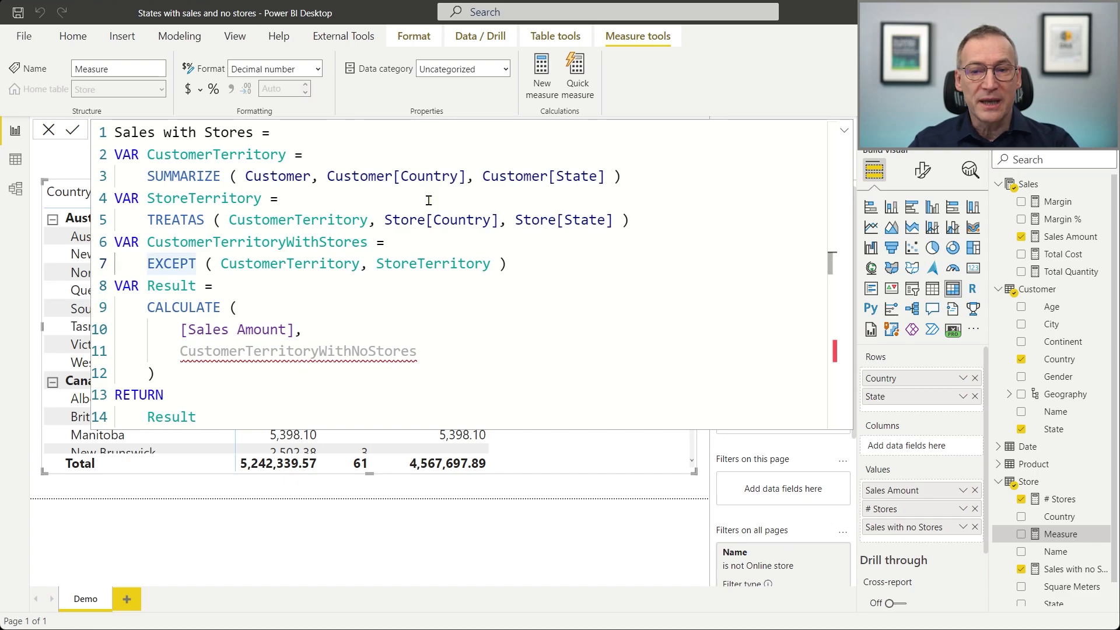
pyautogui.hotkey('ctrl', 'shift', 'Right')
pyautogui.press('Delete')
pyautogui.write('INTERS')
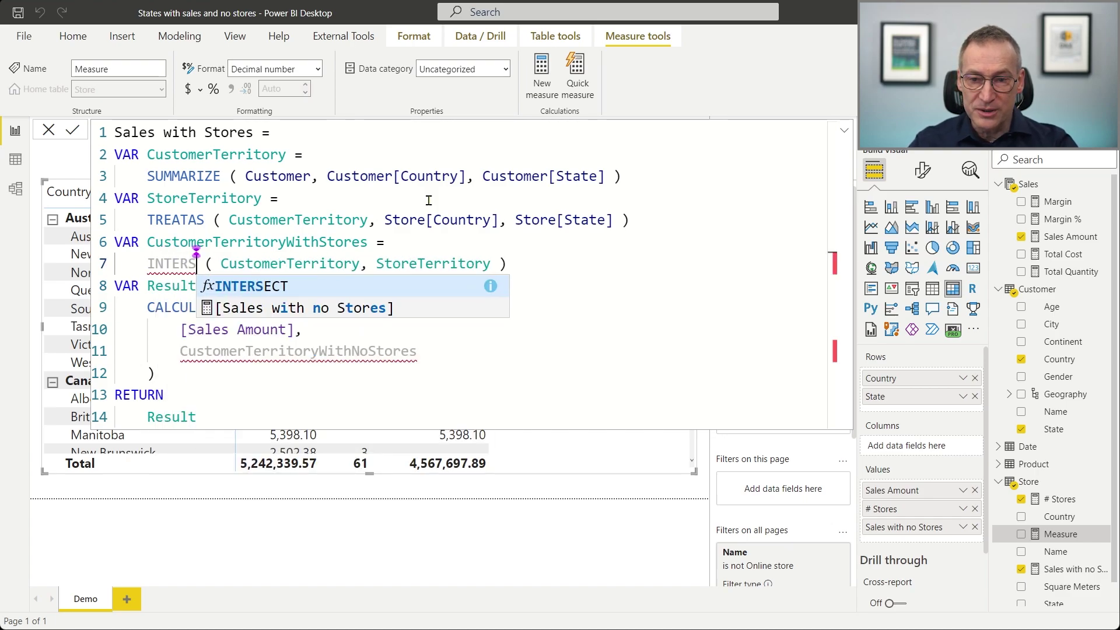
pyautogui.write('ECT')
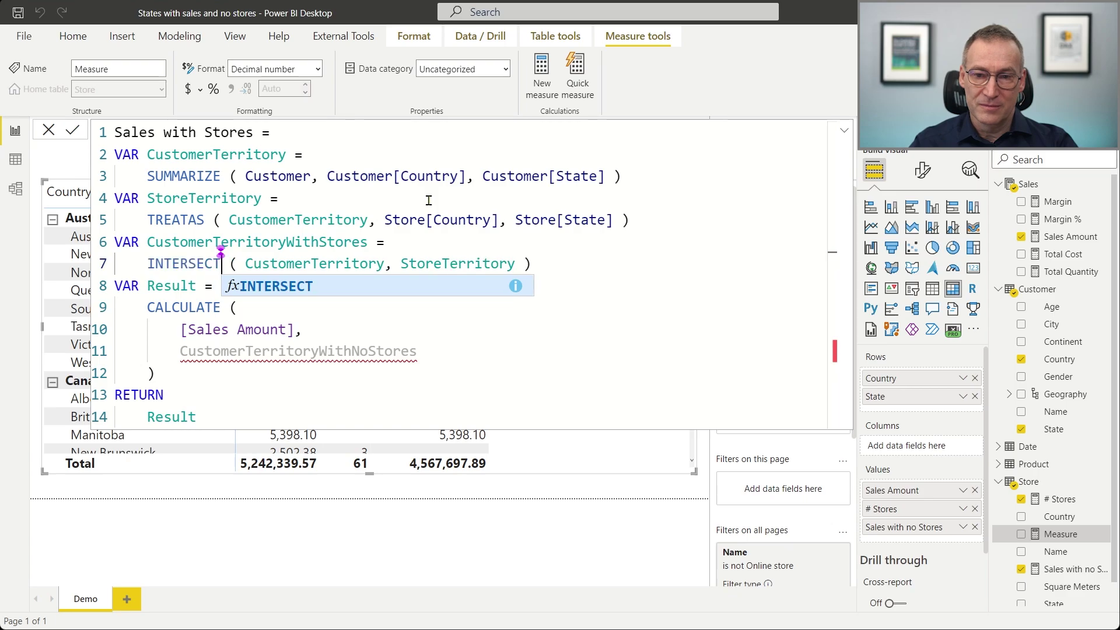
pyautogui.press('Tab')
pyautogui.press('Right')
pyautogui.press('Right')
pyautogui.press('Right')
pyautogui.hotkey('ctrl', 'shift', 'Right')
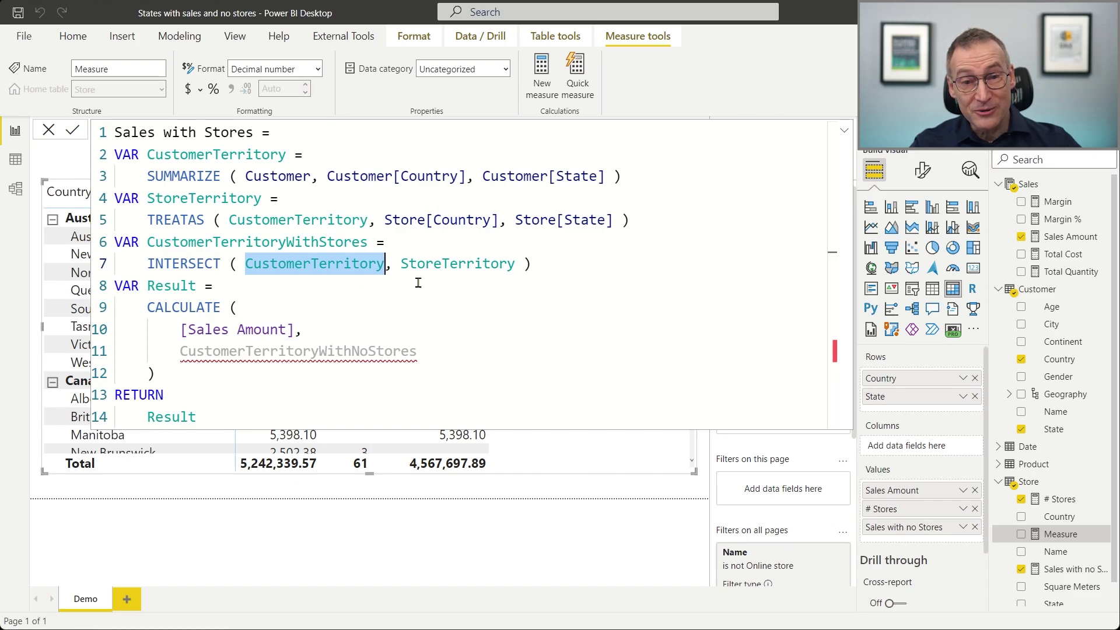
pyautogui.doubleClick(479, 265)
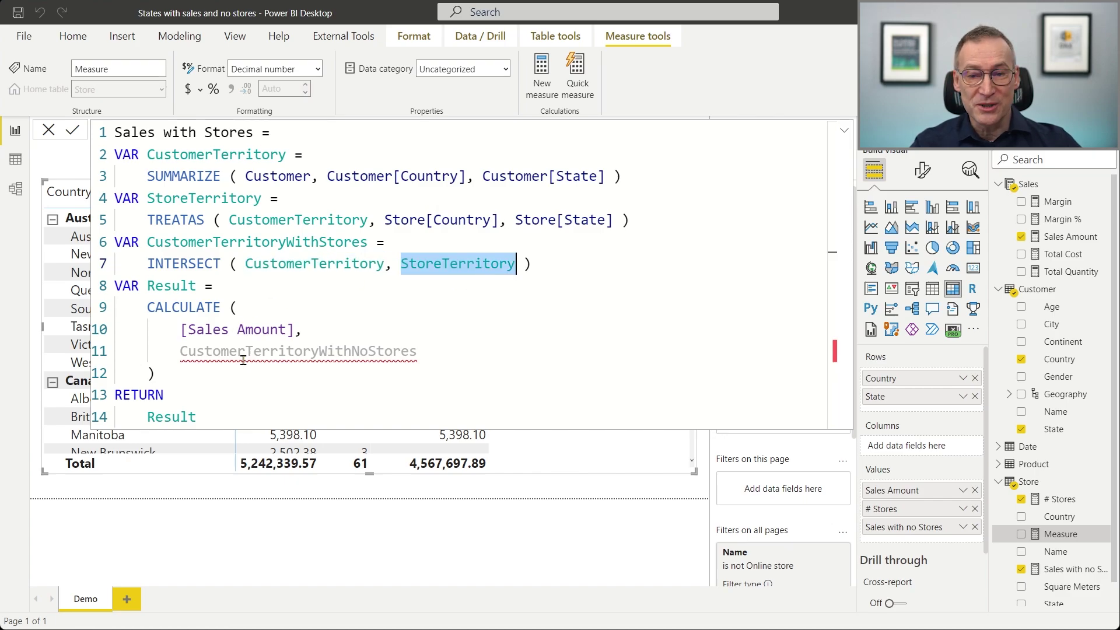
# Change the CALCULATE filter in the Result variable to CustomerTerritoryWithStores and commit the formula.
pyautogui.doubleClick(320, 351)
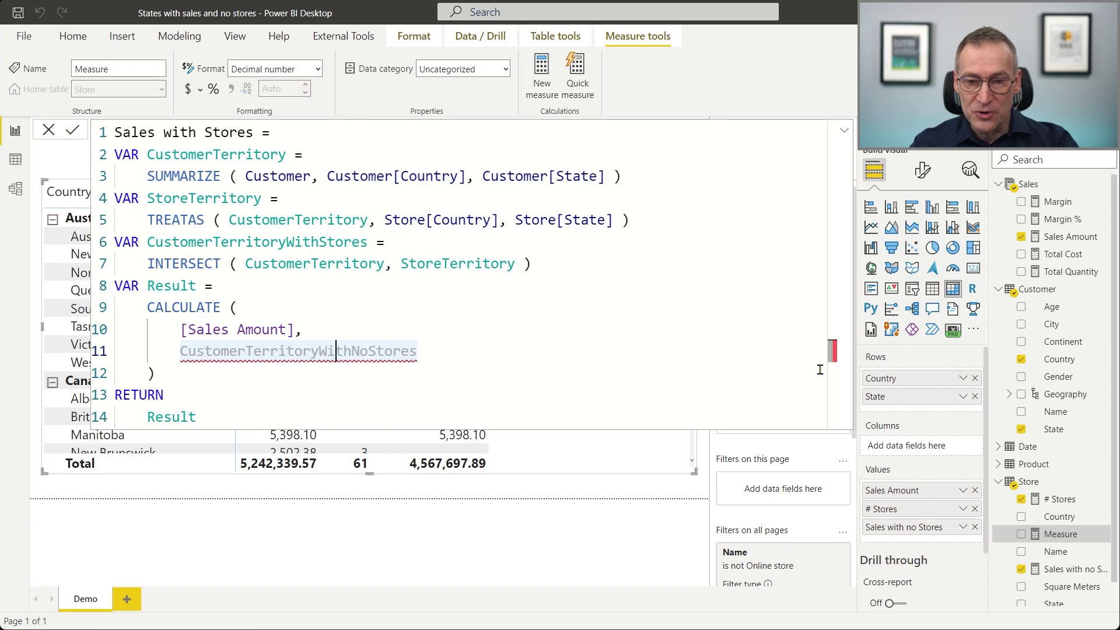
pyautogui.press('Delete')
pyautogui.press('Delete')
pyautogui.press('Down')
pyautogui.press('Down')
pyautogui.press('Down')
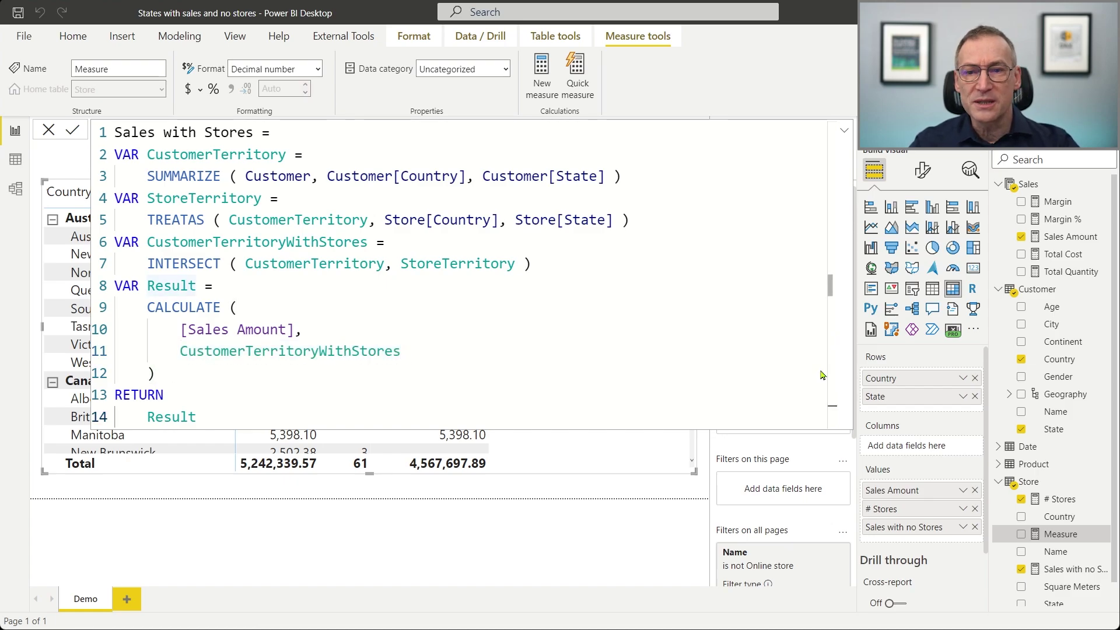
pyautogui.press('Return')
# Format the Sales with Stores measure as Decimal number and leave the formula editor.
pyautogui.click(318, 70)
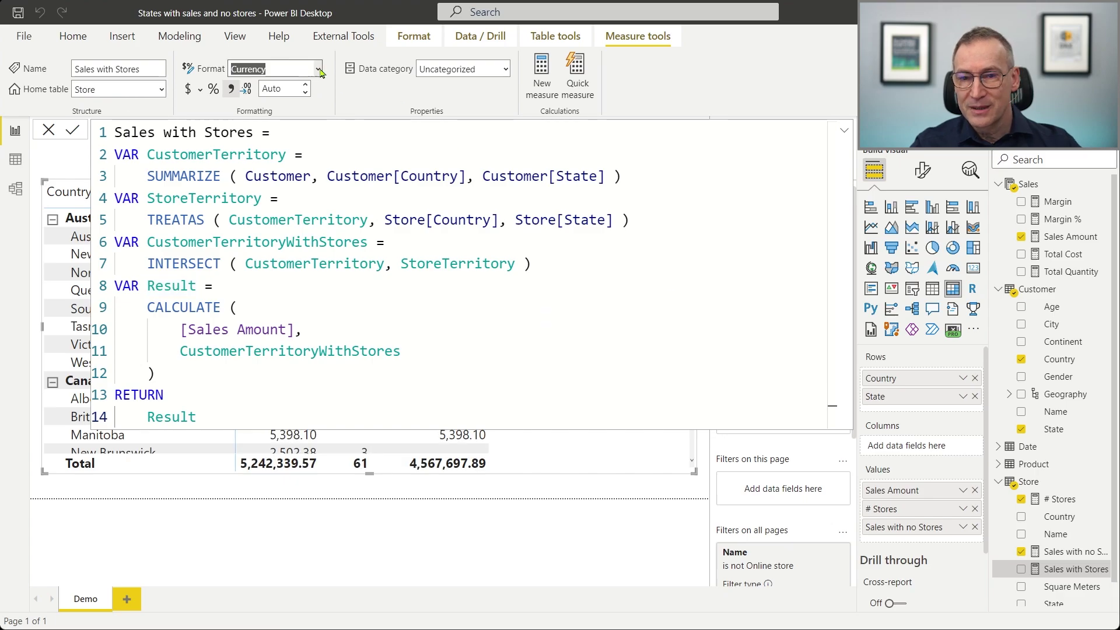
pyautogui.press('Escape')
pyautogui.press('Down')
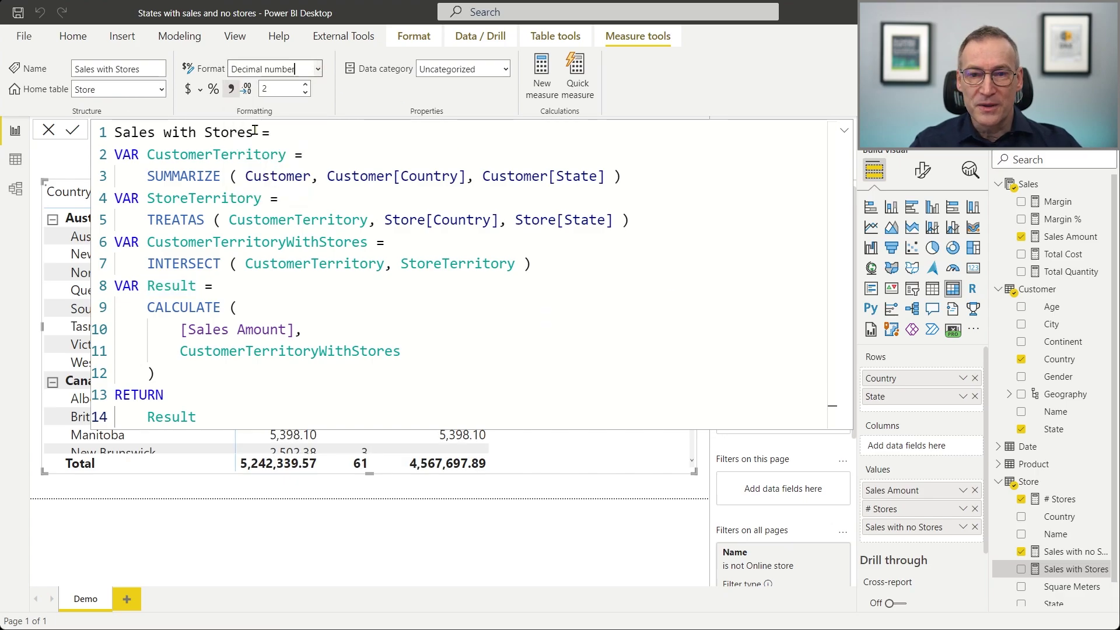
pyautogui.click(450, 250)
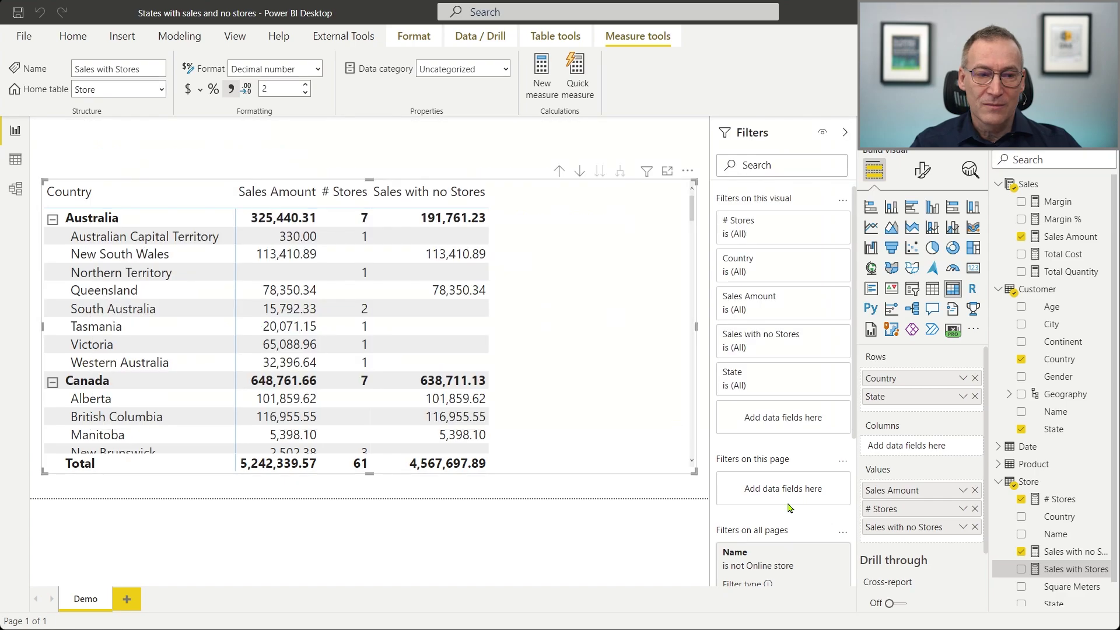
# Add the Sales with Stores measure to the matrix and collapse the Australia and Canada rows.
pyautogui.moveTo(1027, 569); pyautogui.dragTo(538, 325)
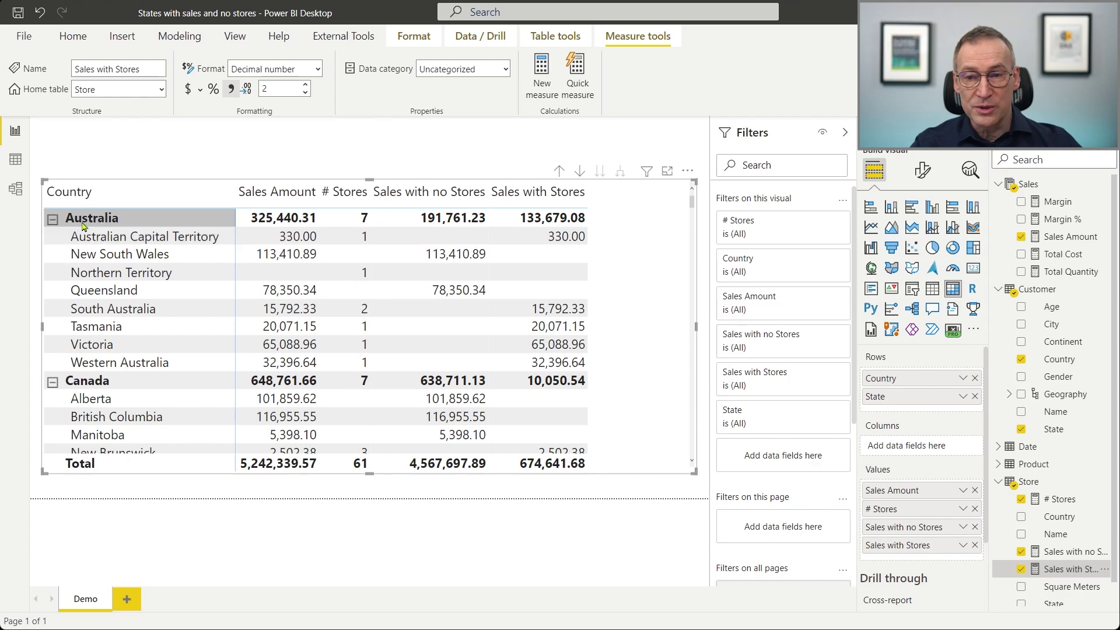
pyautogui.click(52, 219)
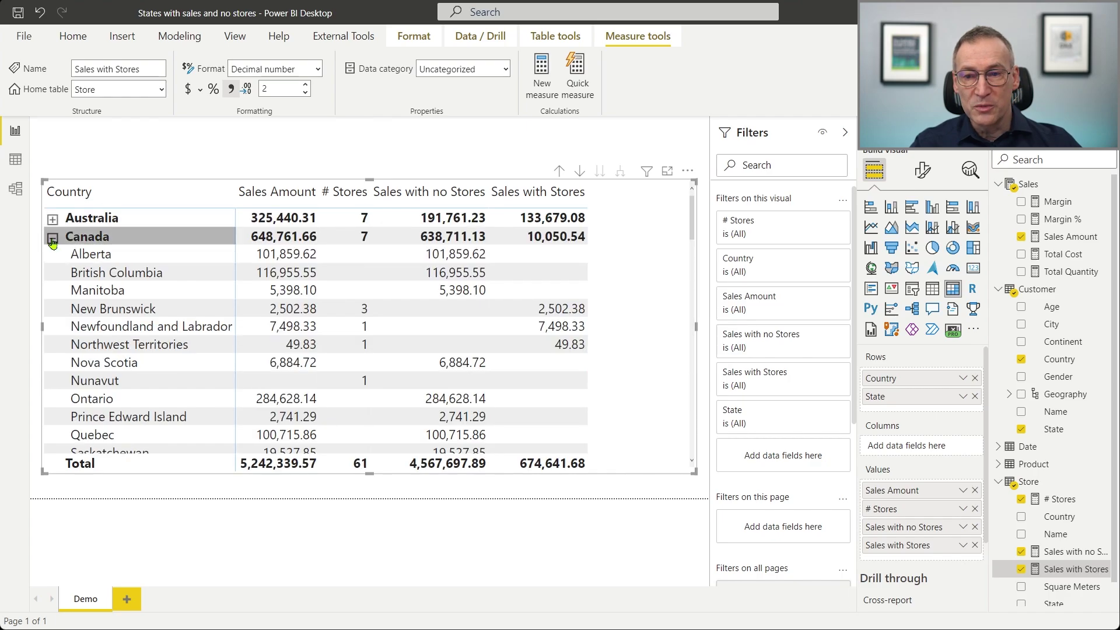
pyautogui.click(52, 238)
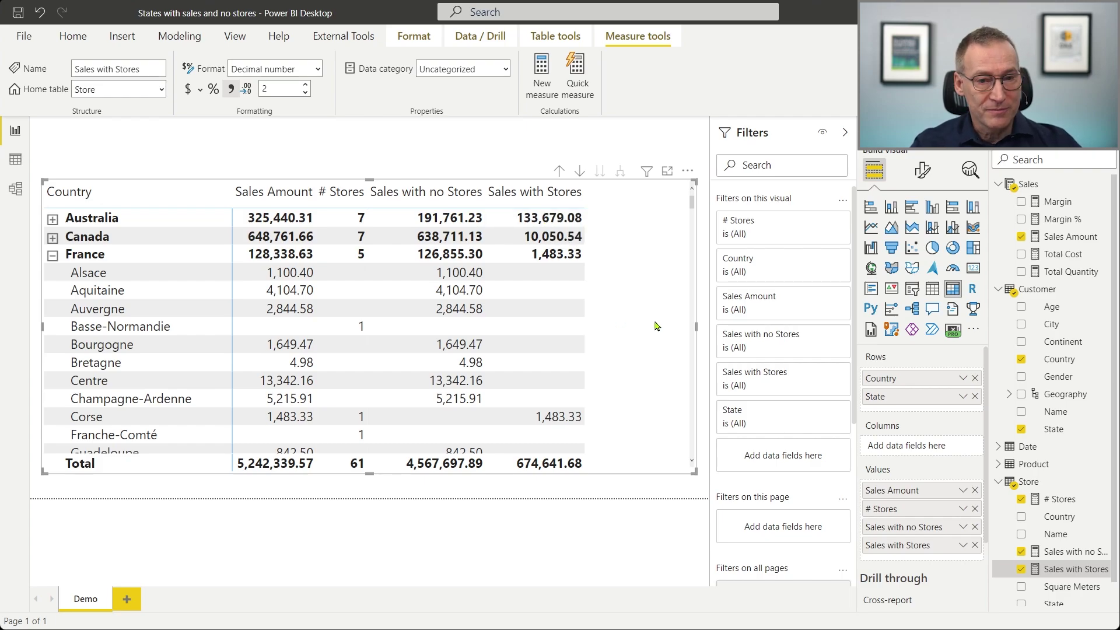
# Start a new measure in the Store table named Perc in Stores.
pyautogui.rightClick(1073, 483)
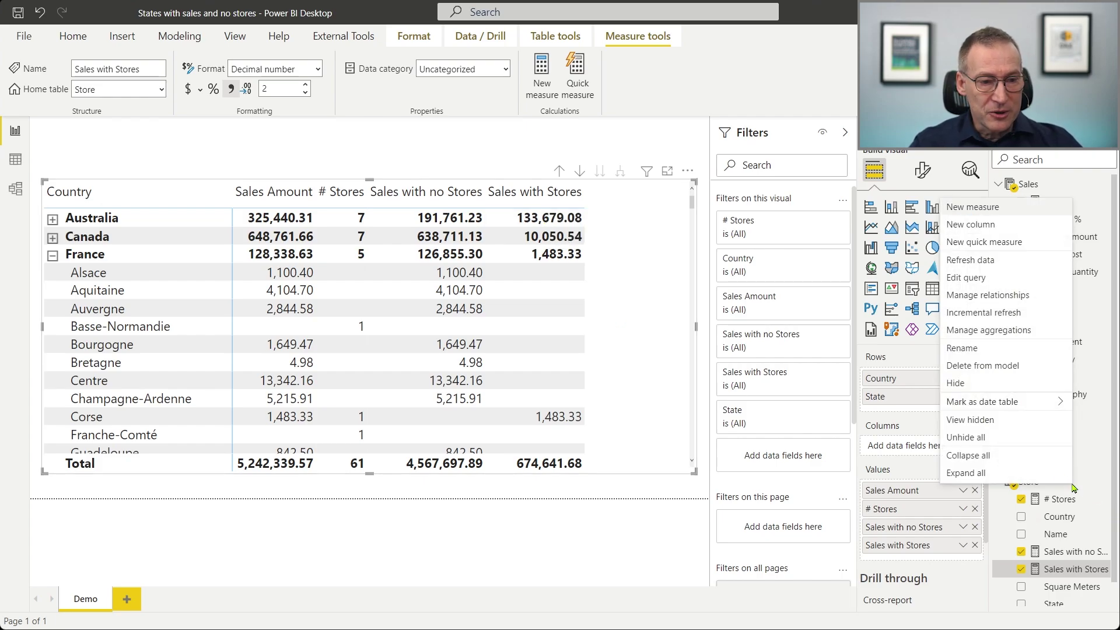
pyautogui.click(1007, 214)
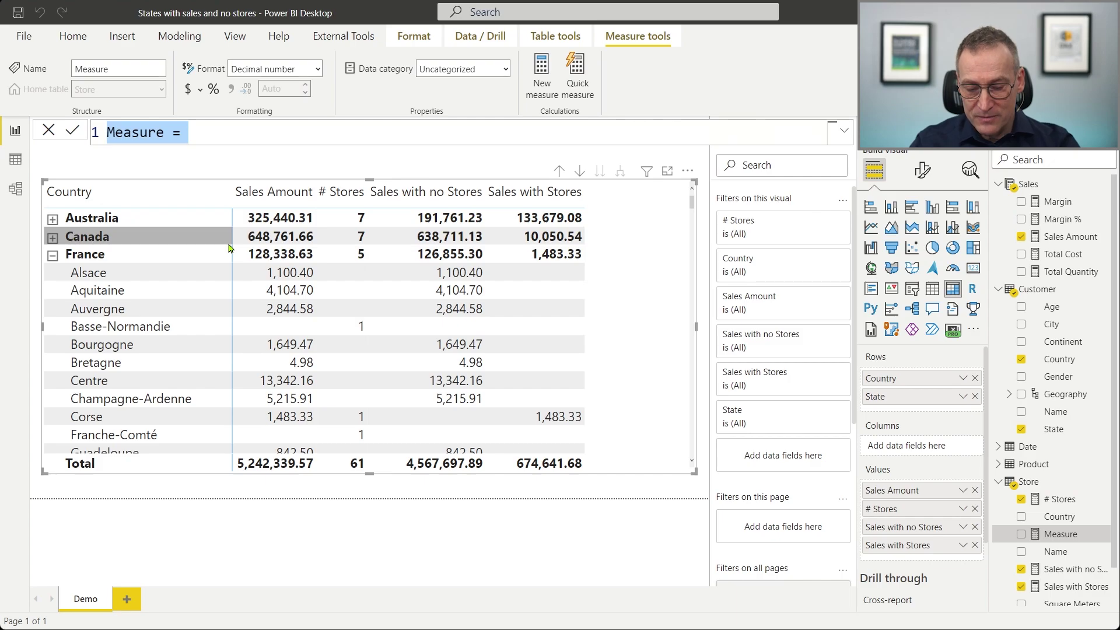
pyautogui.write('Perc')
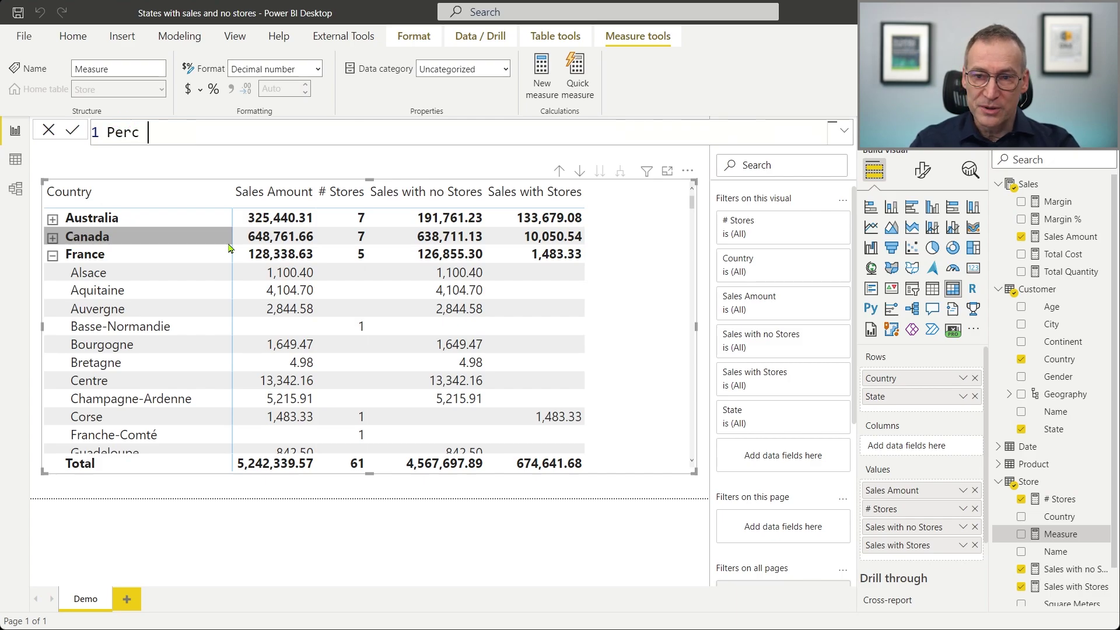
pyautogui.write(' in Stores')
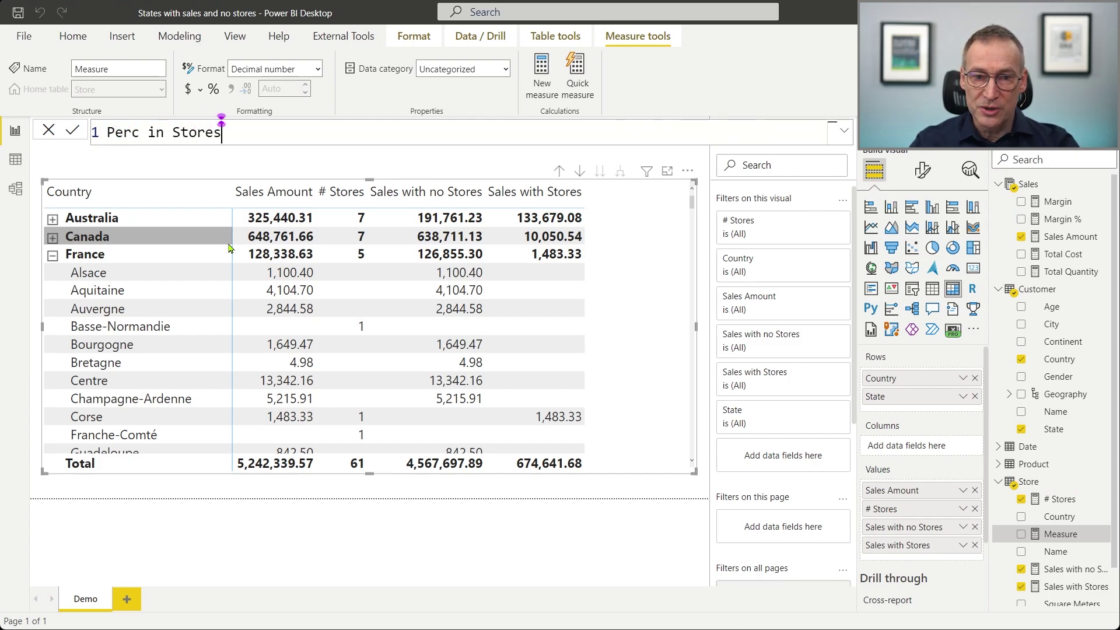
# Define Perc in Stores as DIVIDE ( [Sales with Stores], [Sales Amount] ) and commit the formula.
pyautogui.write(' = DIVIDE ( ')
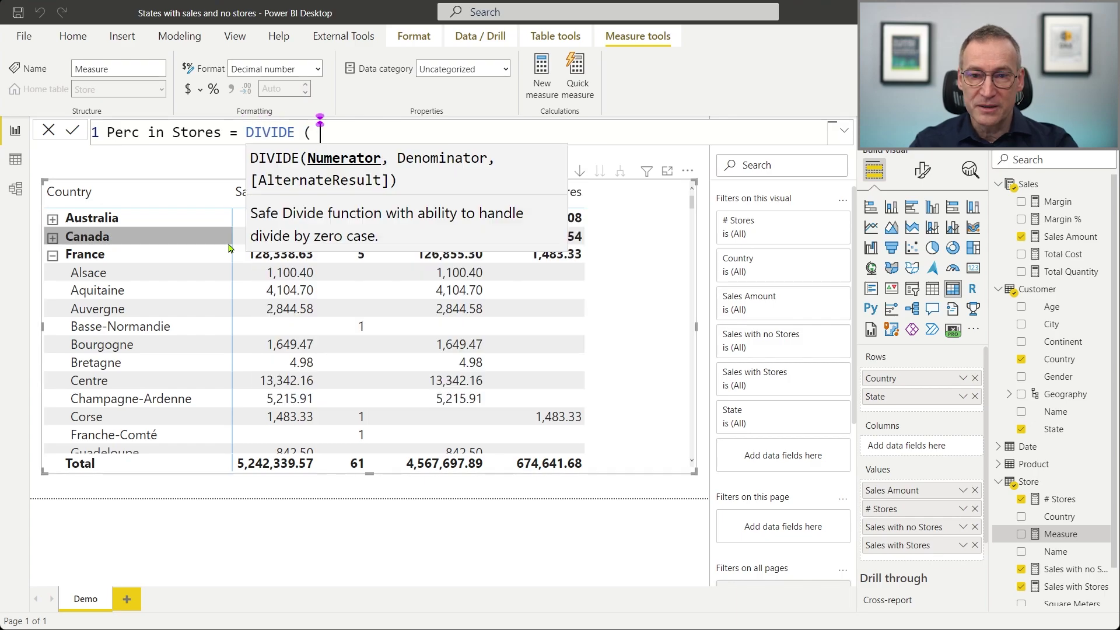
pyautogui.write('[Sa')
pyautogui.press('Down')
pyautogui.press('Down')
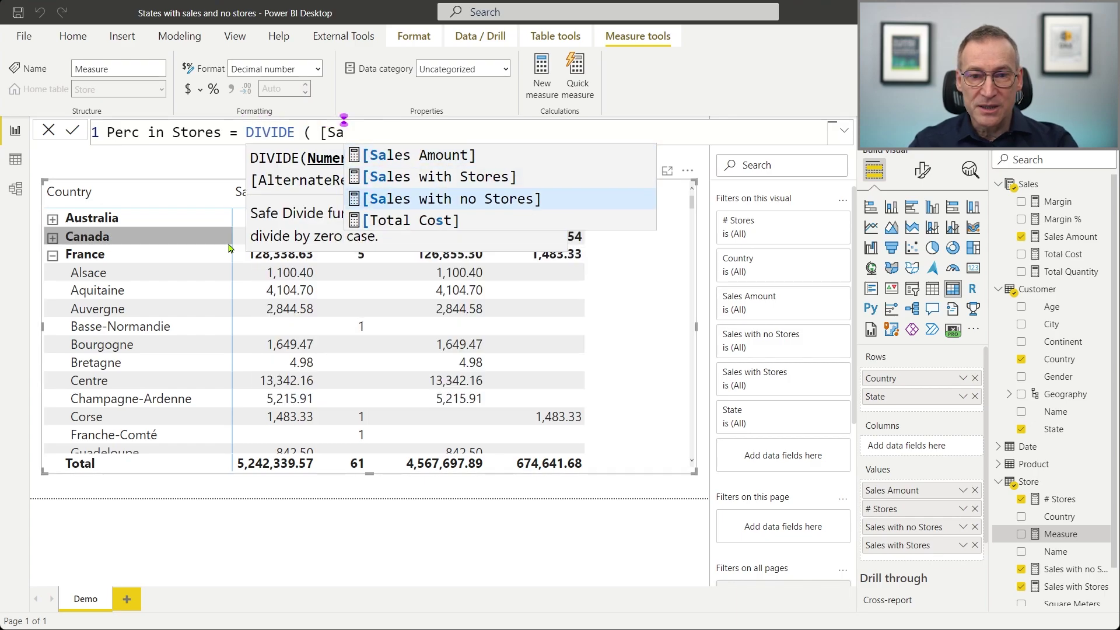
pyautogui.press('Up')
pyautogui.press('Tab')
pyautogui.write(', [S')
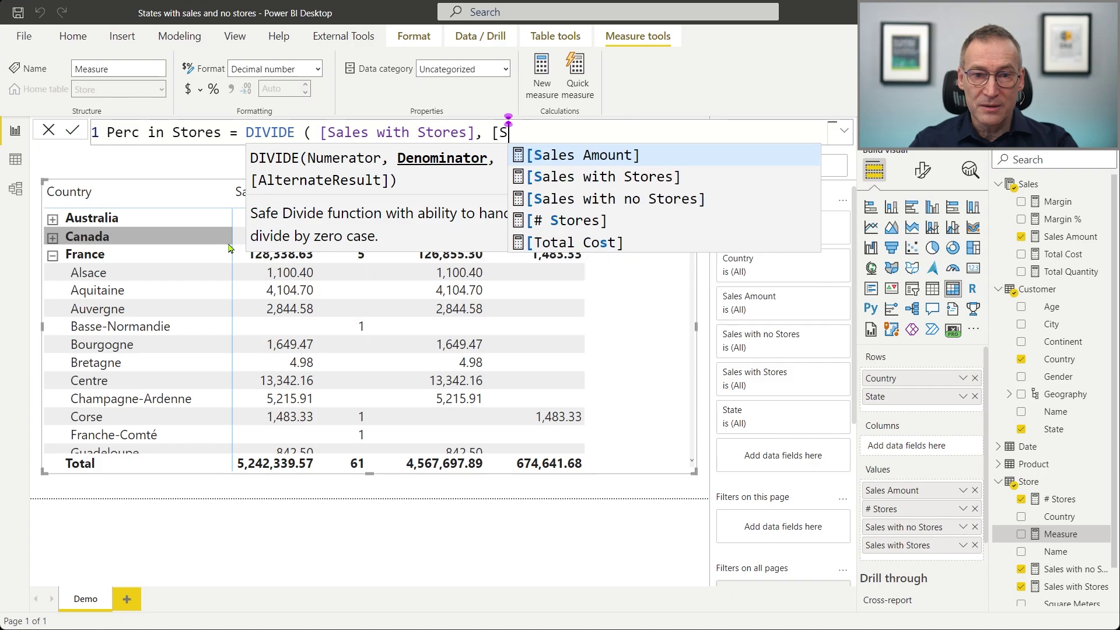
pyautogui.press('Tab')
pyautogui.write(')')
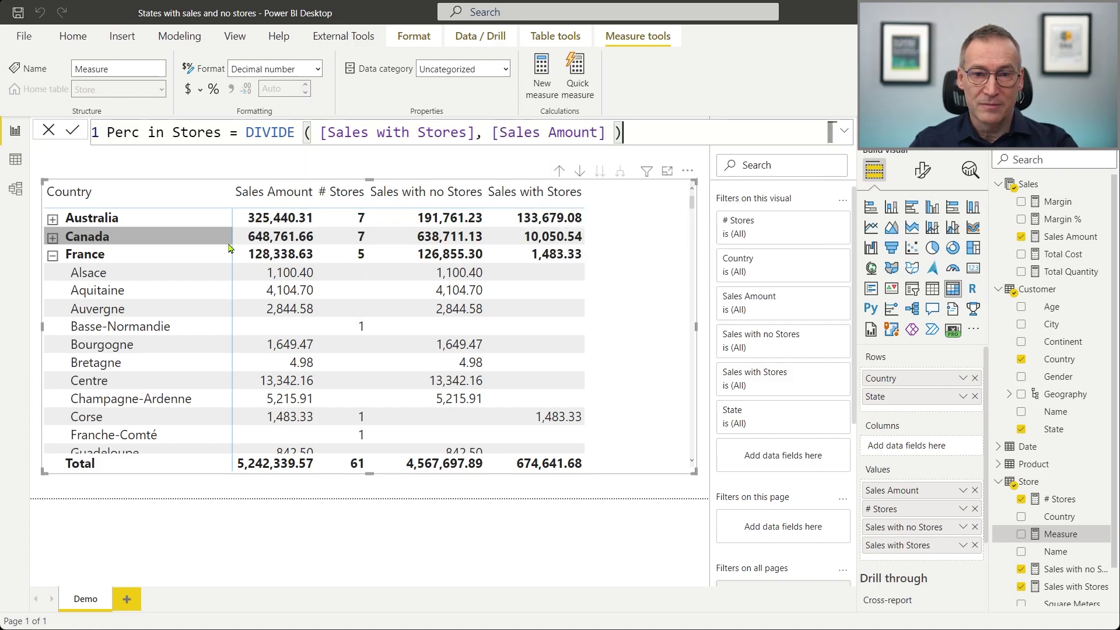
pyautogui.press('Return')
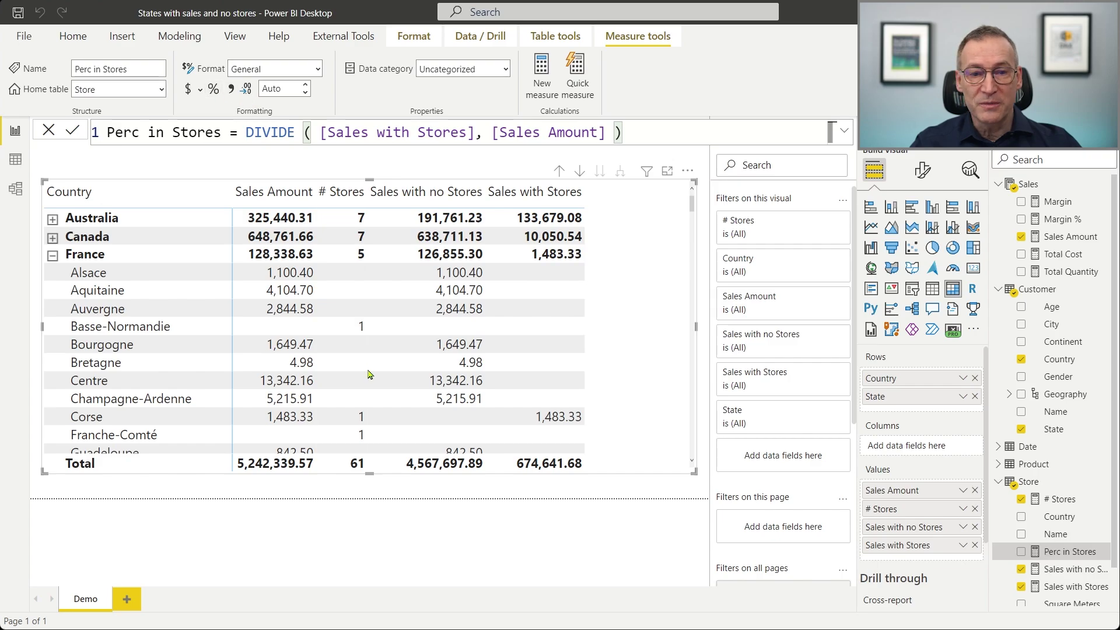
# Add Perc in Stores to the matrix as a percentage and remove State from the matrix rows.
pyautogui.moveTo(1061, 551); pyautogui.dragTo(600, 328)
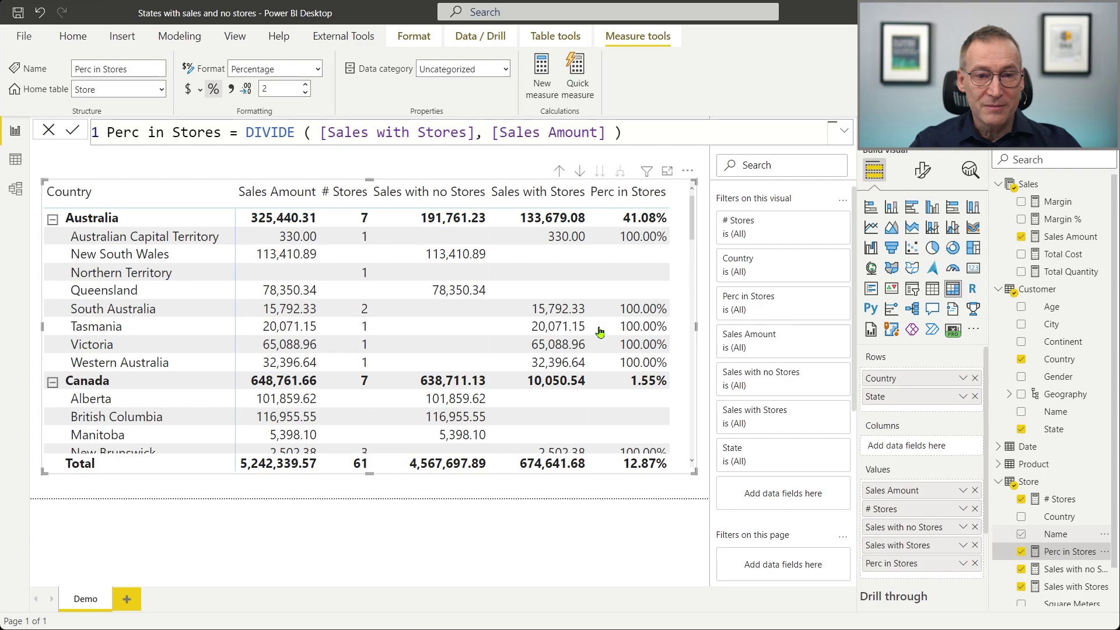
pyautogui.click(974, 398)
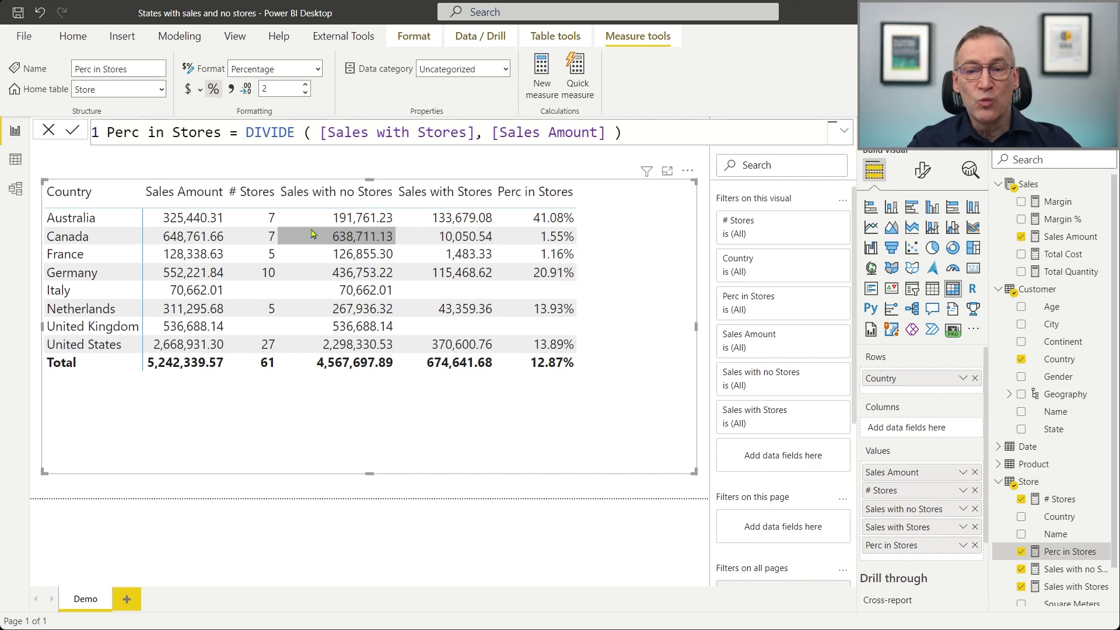
pyautogui.click(100, 237)
pyautogui.click(100, 237)
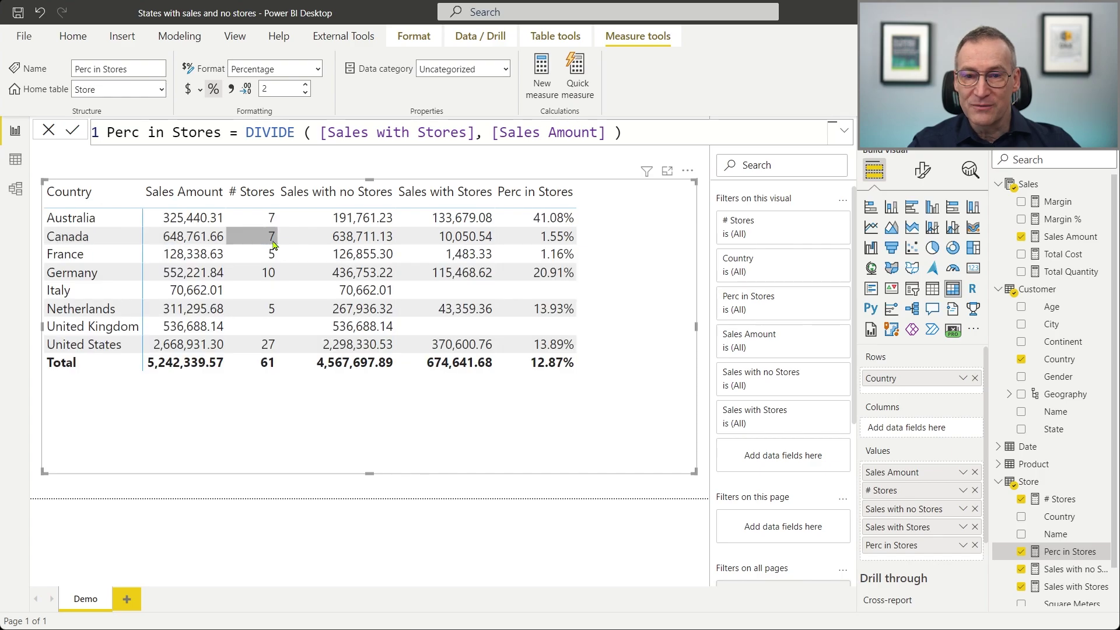